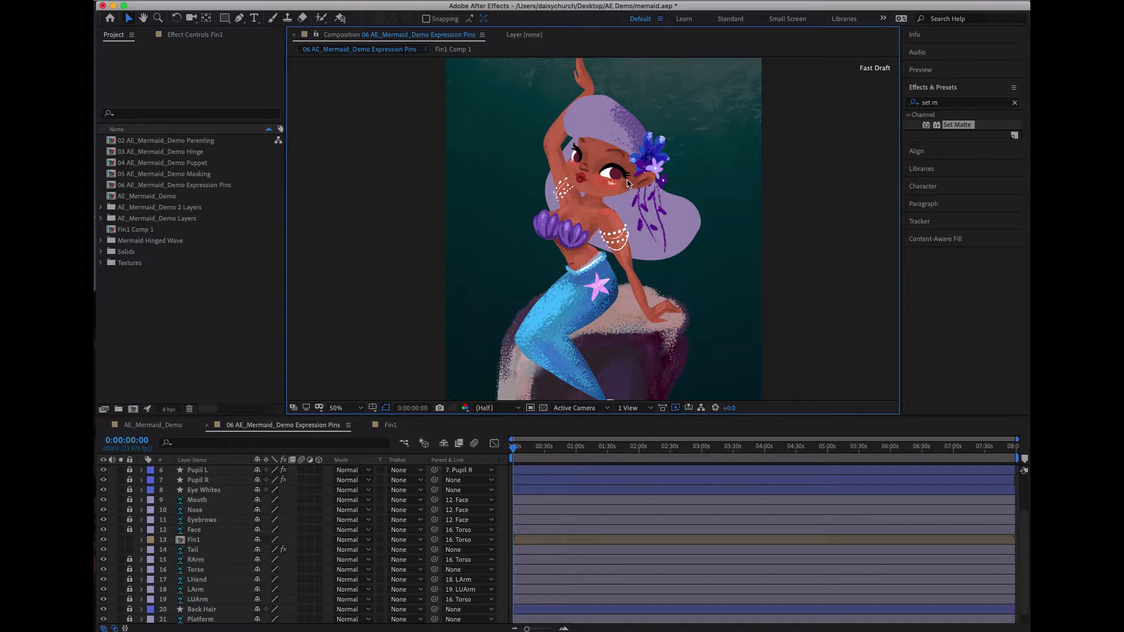
- Search the effects for "bend" and apply CC Bend It to the Fin1 layer
drag(697, 311, 685, 225)
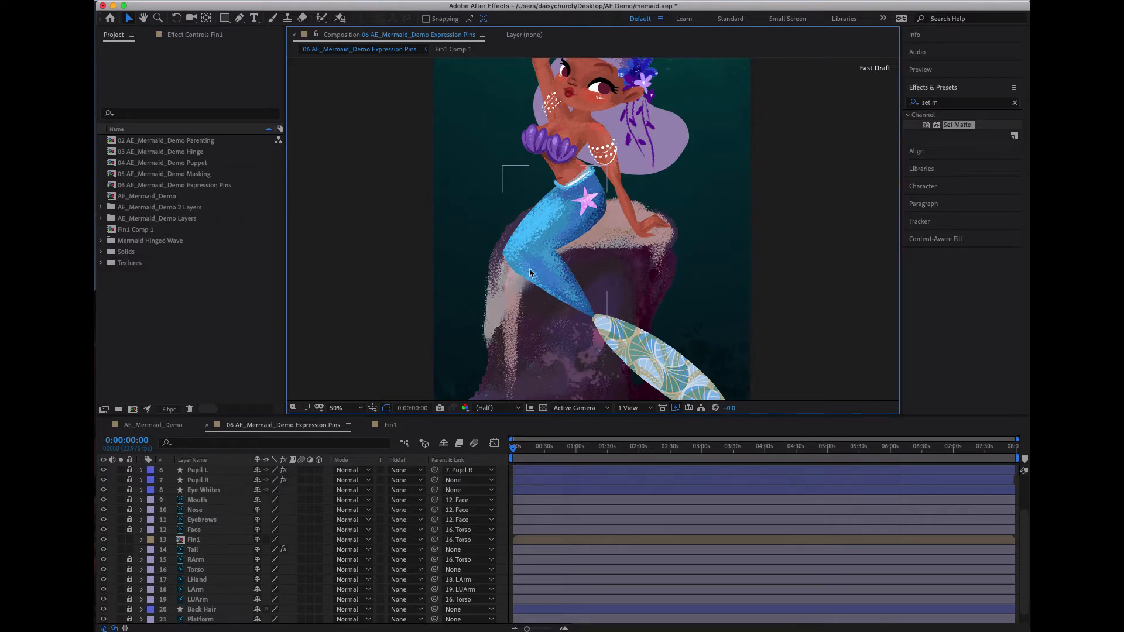
drag(707, 291, 668, 243)
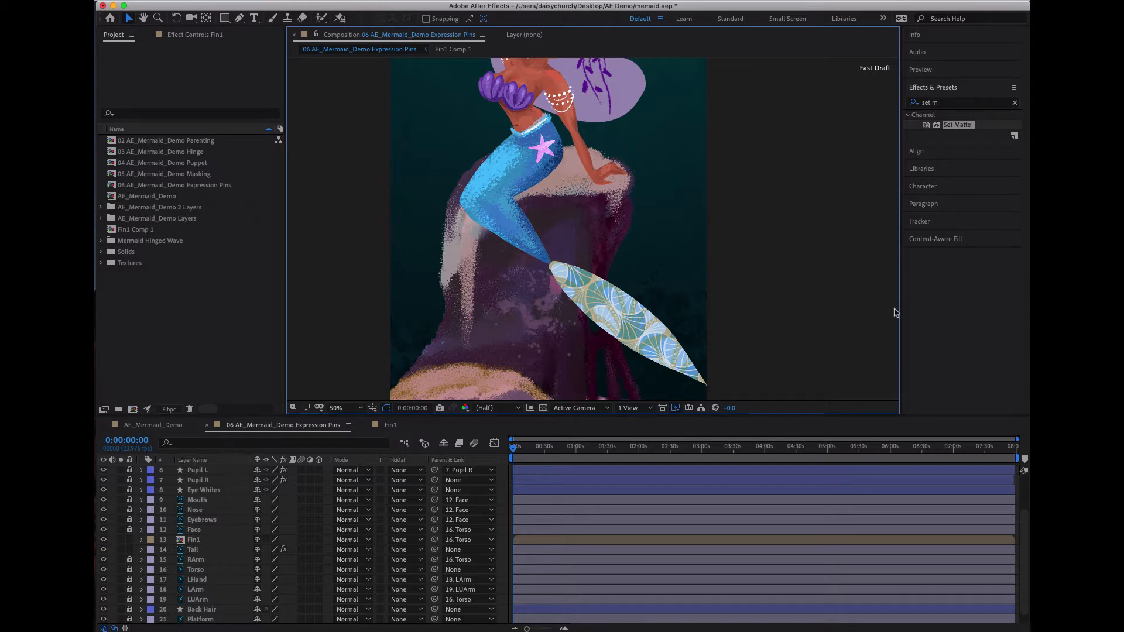
click(1015, 105)
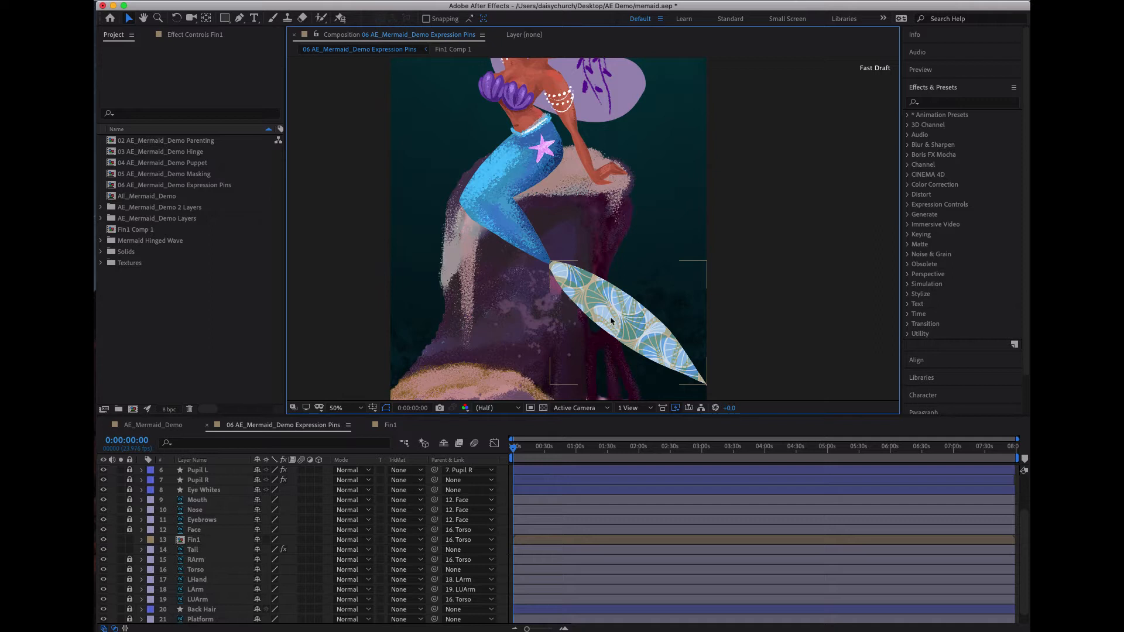
click(953, 102)
text(bendit)
key(BackSpace)
key(BackSpace)
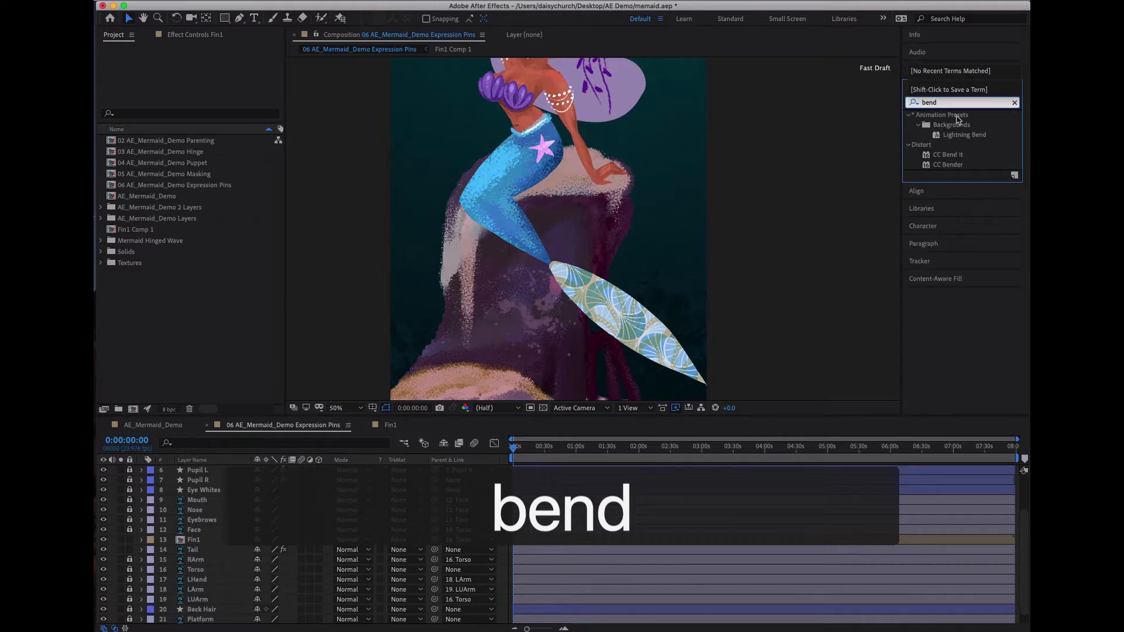
click(969, 156)
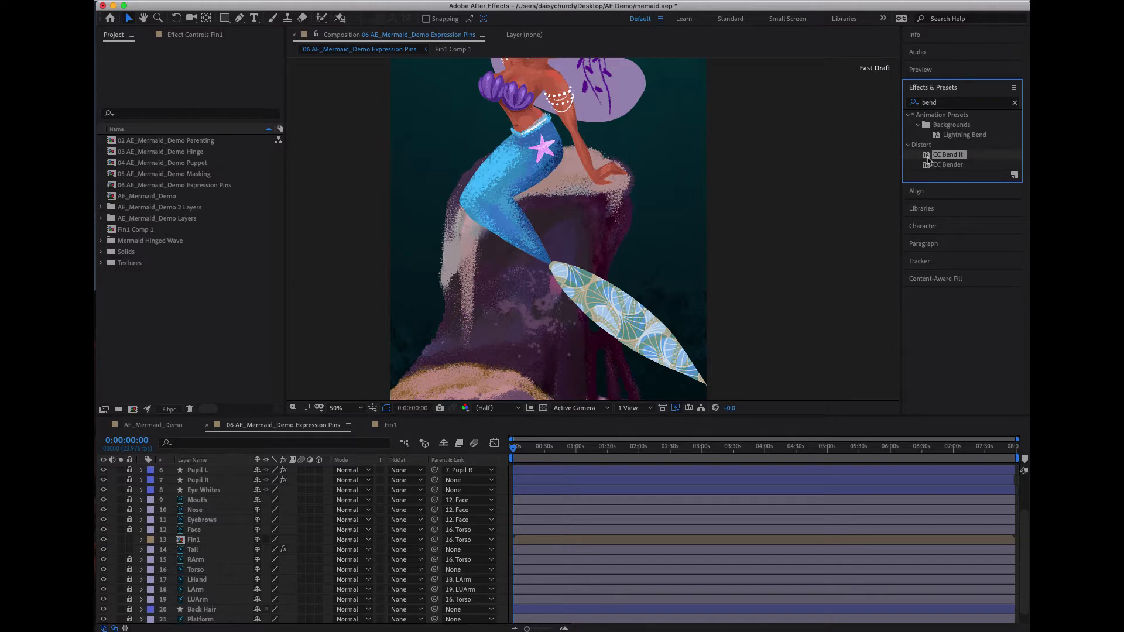
drag(928, 159, 197, 539)
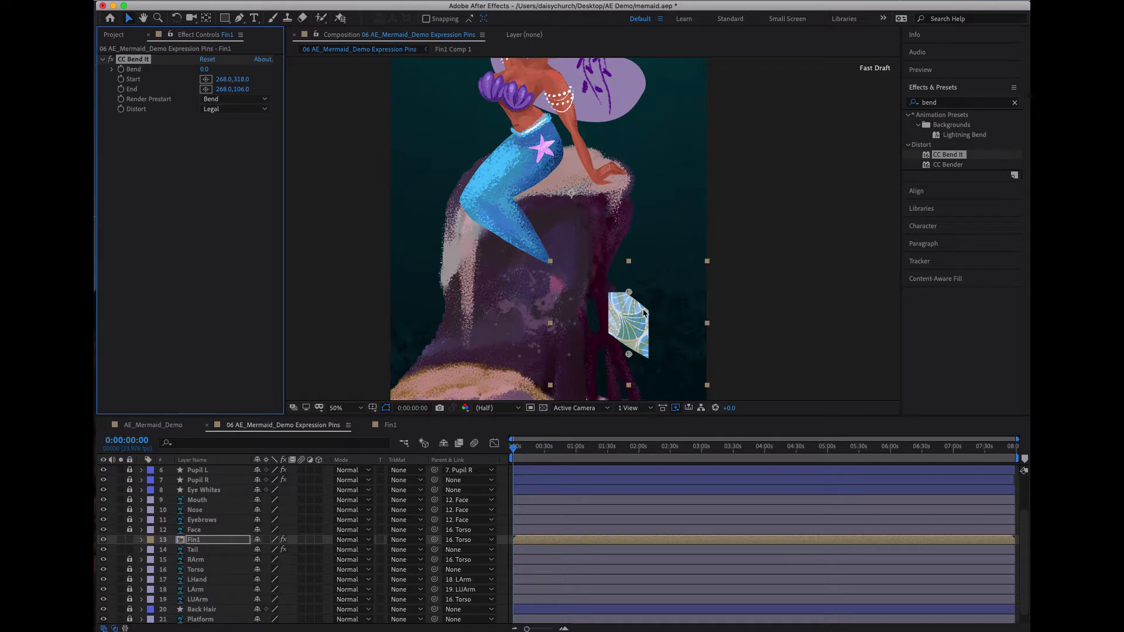
- Place the CC Bend It Start point at the fin's outer tip (550, 434) and the End point at the tail joint (-18, -10)
click(151, 79)
mouse_move(223, 80)
mouse_down()
mouse_move(240, 82)
mouse_move(216, 76)
mouse_up()
drag(630, 356, 711, 391)
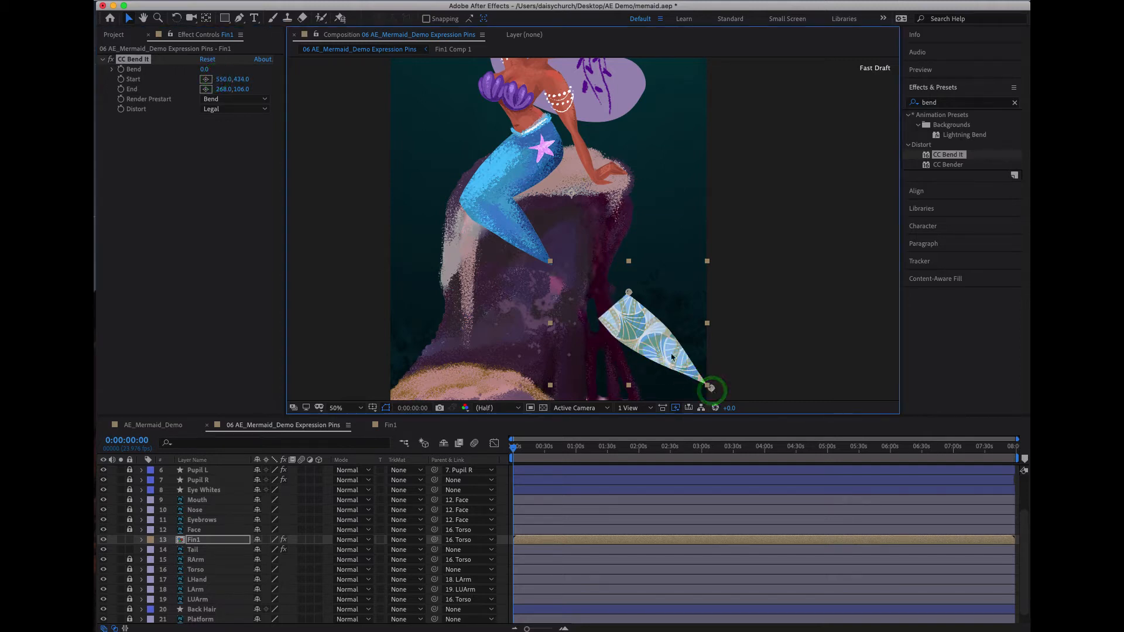
drag(628, 293, 545, 262)
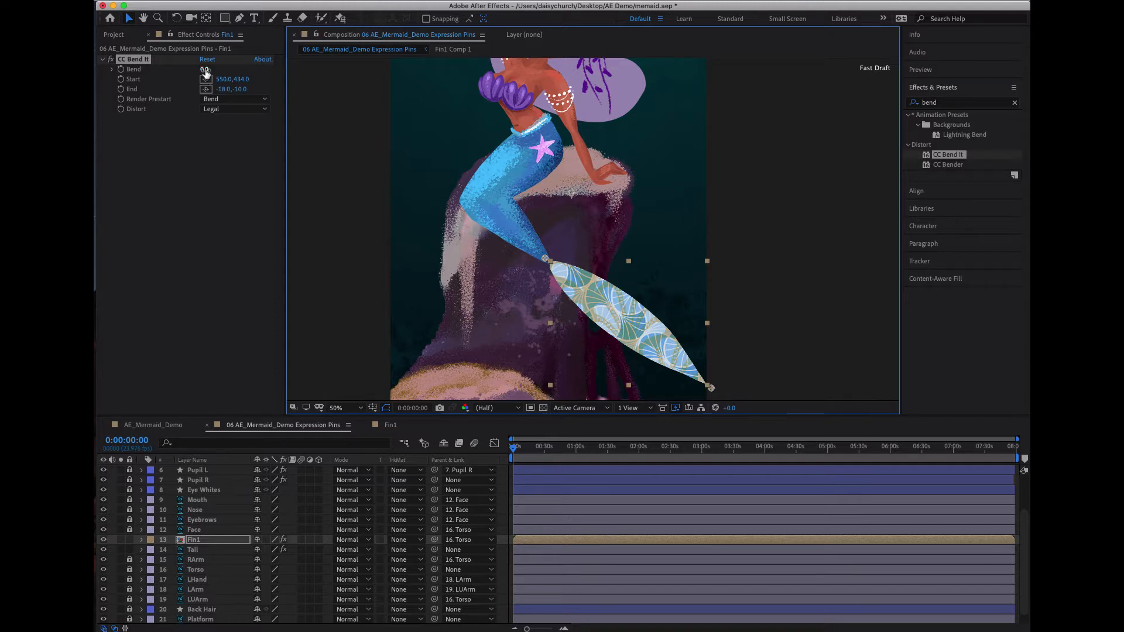
- Try bending the fin with Bend values of about 56 and -47, and undo the last bend change
drag(206, 73, 239, 71)
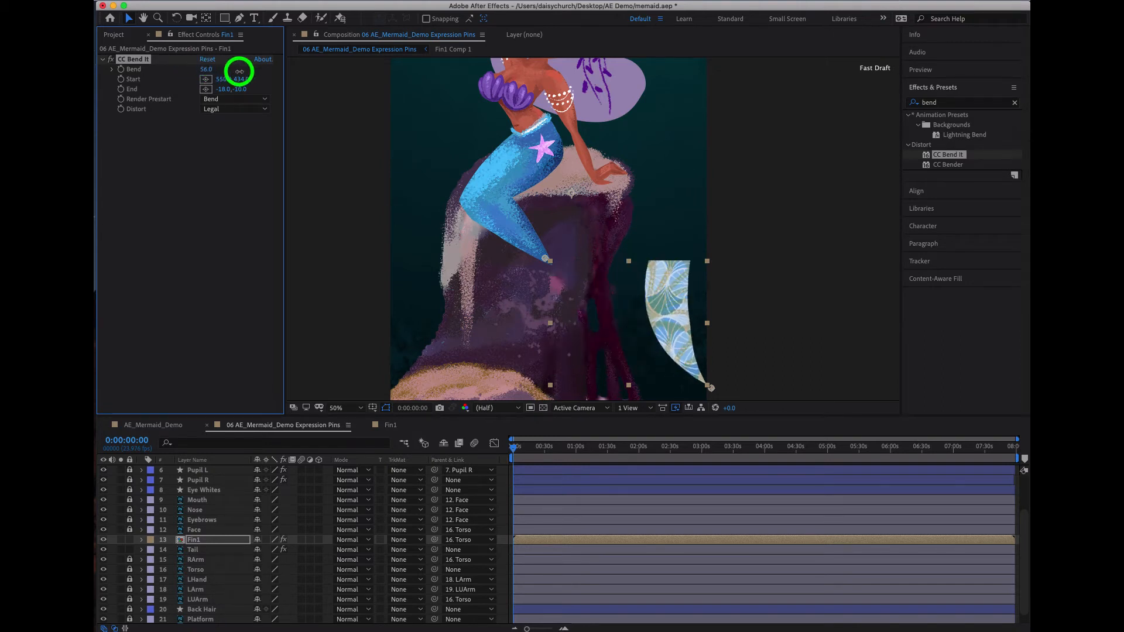
drag(239, 72, 195, 87)
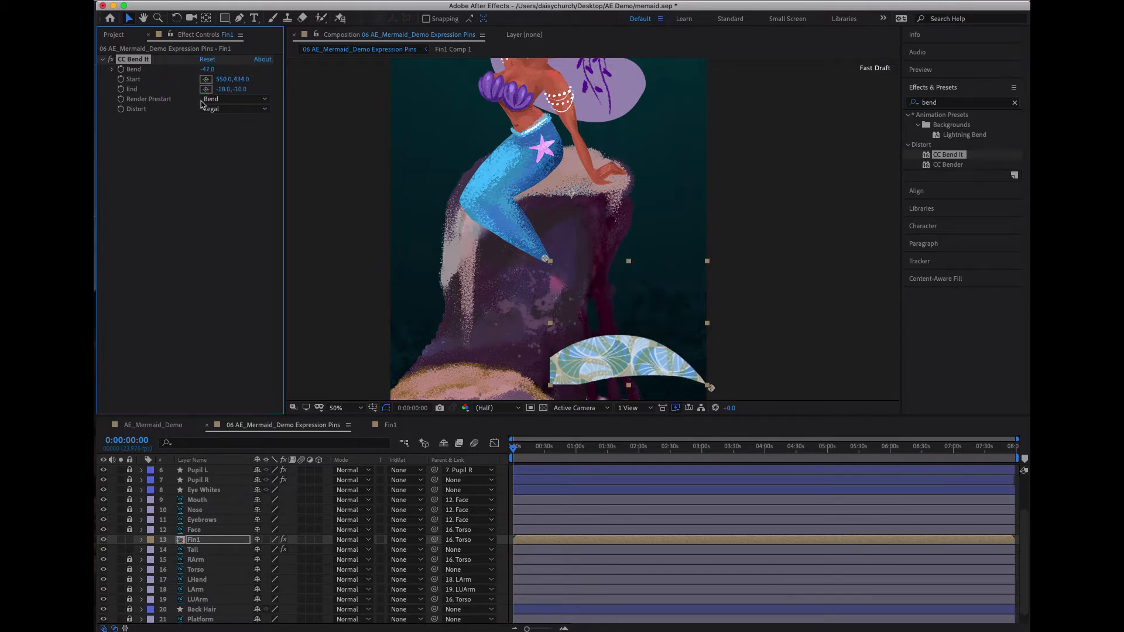
key(super+z)
- Swap the bend points, placing Start at the tail joint (-14, -14) and End at the fin's outer tip (572, 442), and test the bend
drag(546, 261, 650, 373)
click(712, 388)
drag(712, 389, 546, 257)
drag(649, 373, 717, 394)
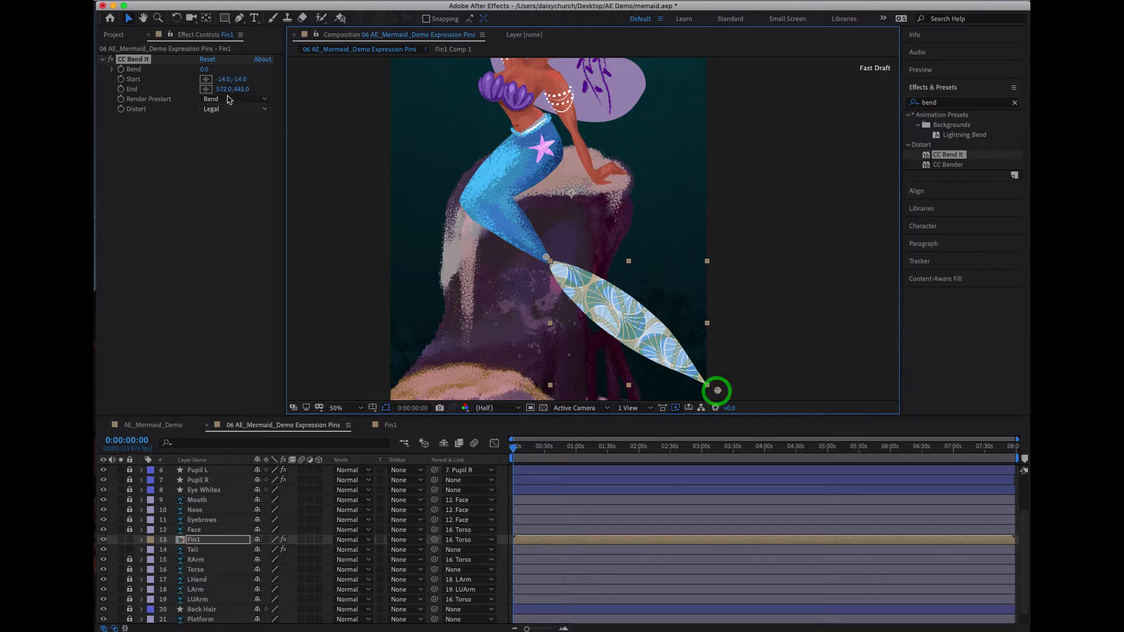
drag(206, 69, 173, 85)
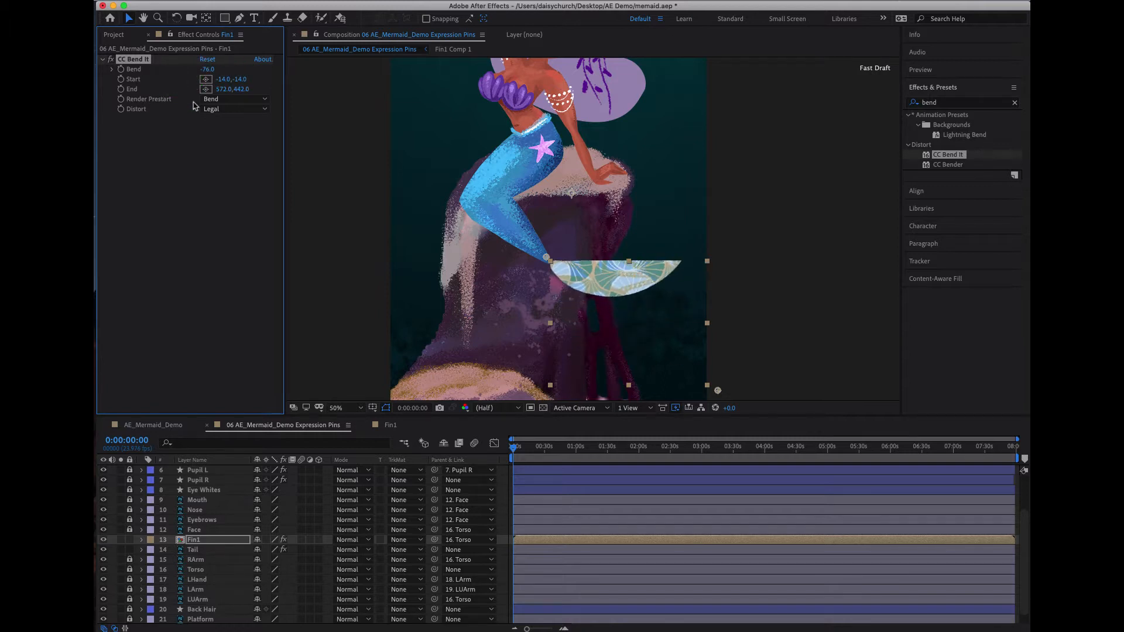
key(super+z)
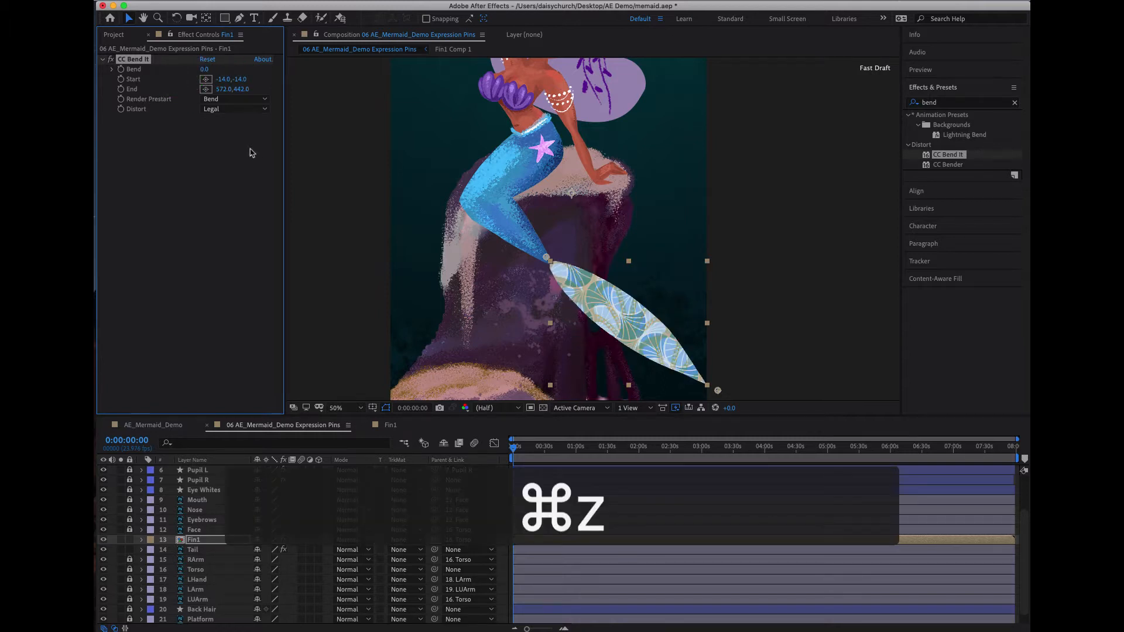
- Enlarge the fin's nested composition Fin1 Comp 1 to 1196 × 946 px and return to the 06 AE_Mermaid_Demo Expression Pins composition
double_click(606, 300)
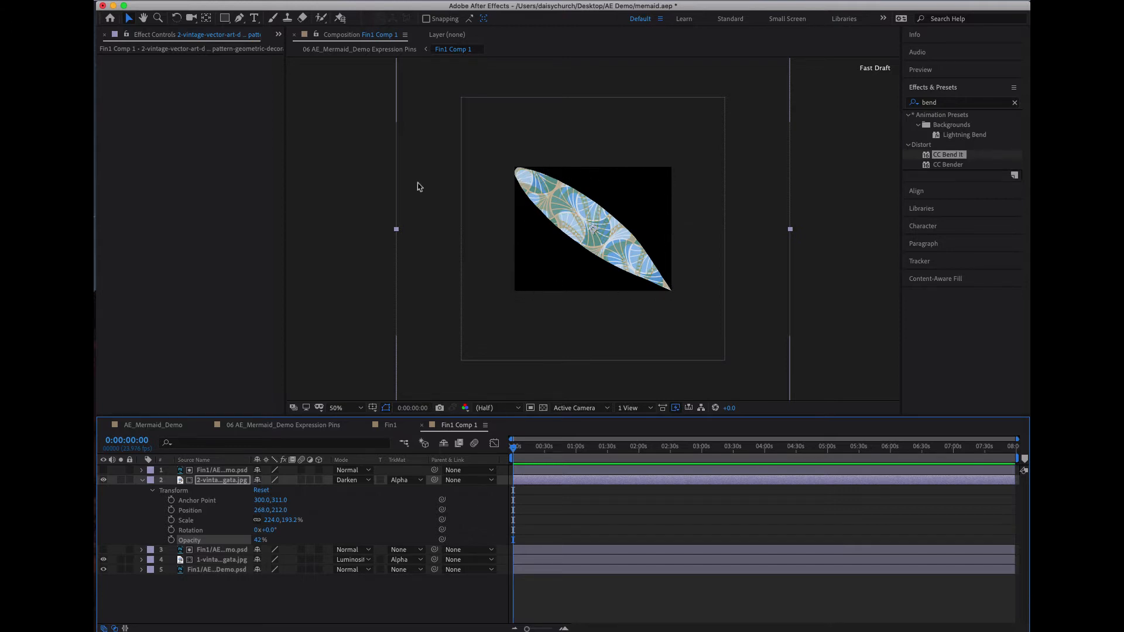
click(353, 193)
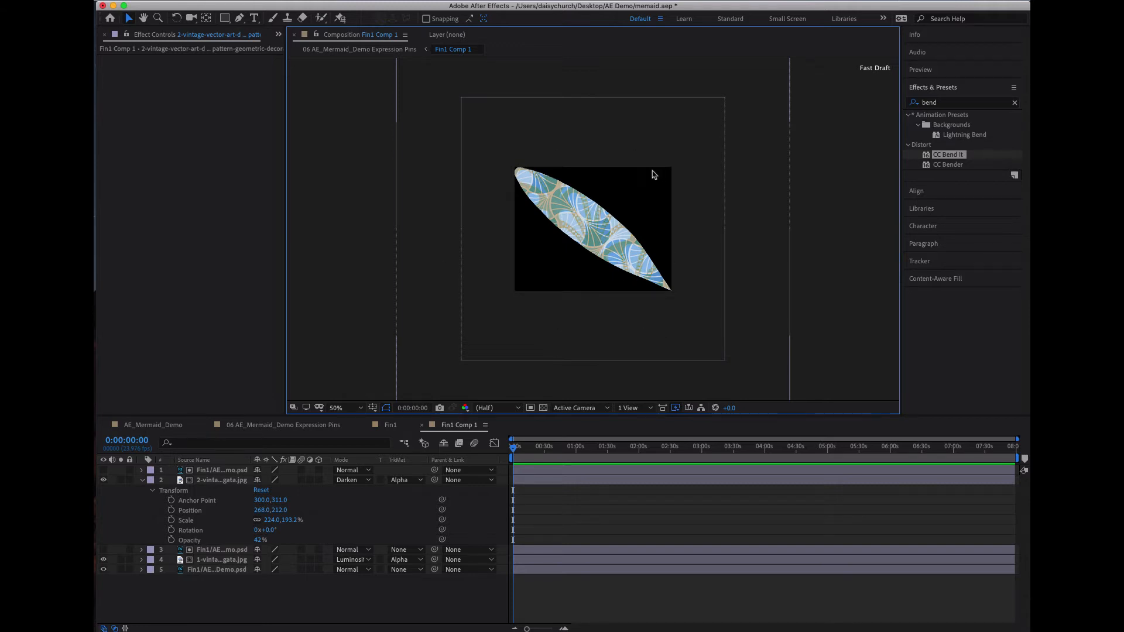
key(super+k)
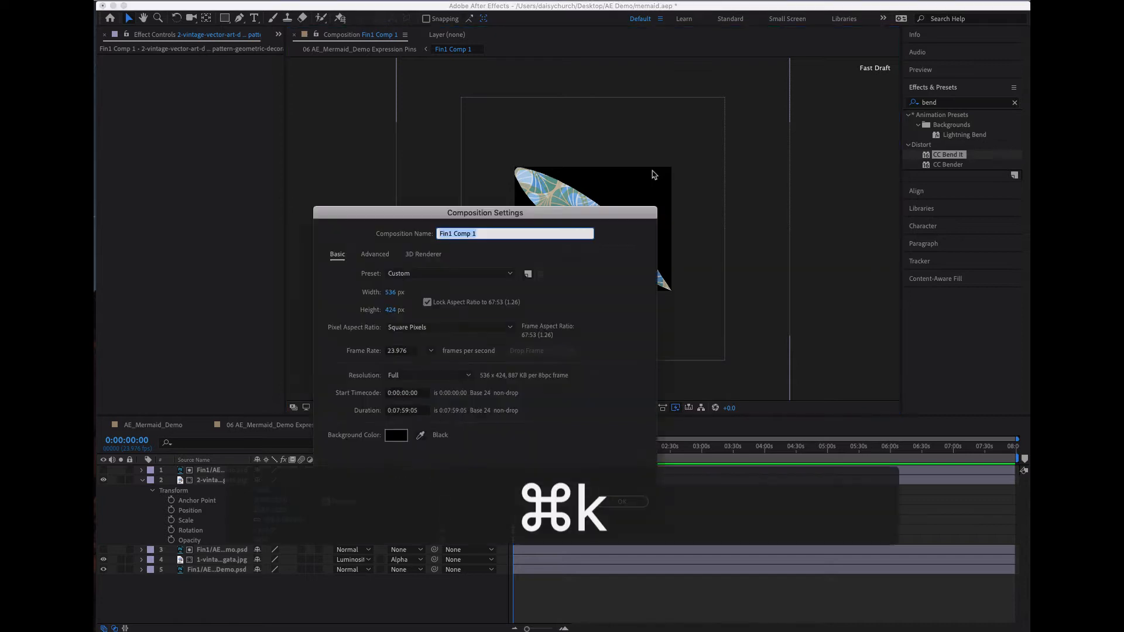
drag(485, 209, 350, 199)
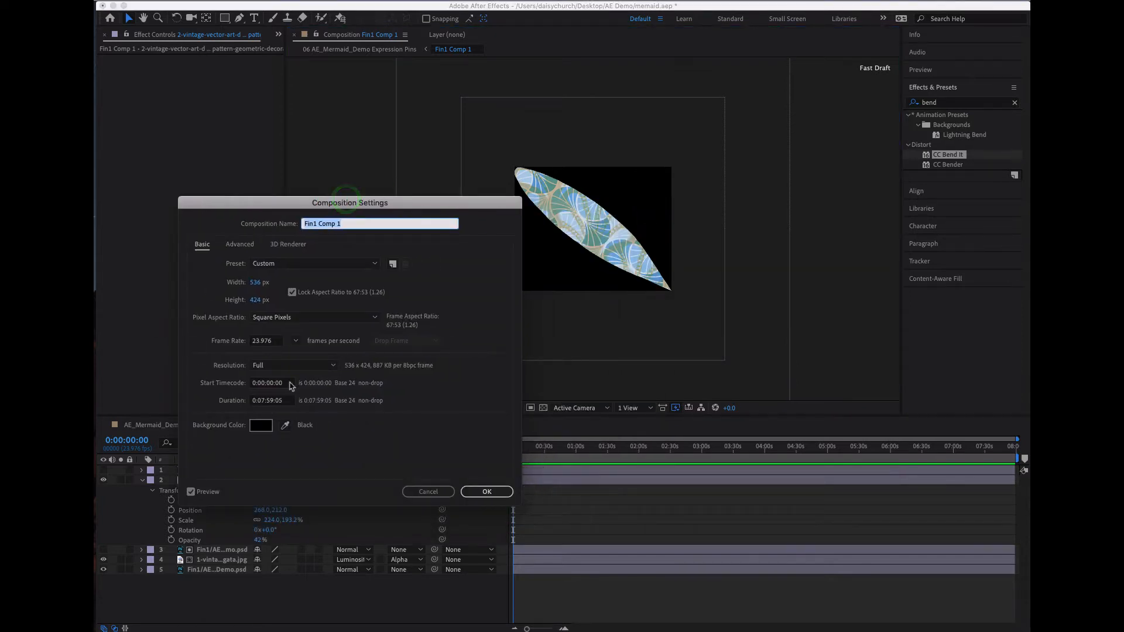
click(258, 283)
drag(258, 282, 329, 284)
drag(258, 282, 344, 285)
click(262, 282)
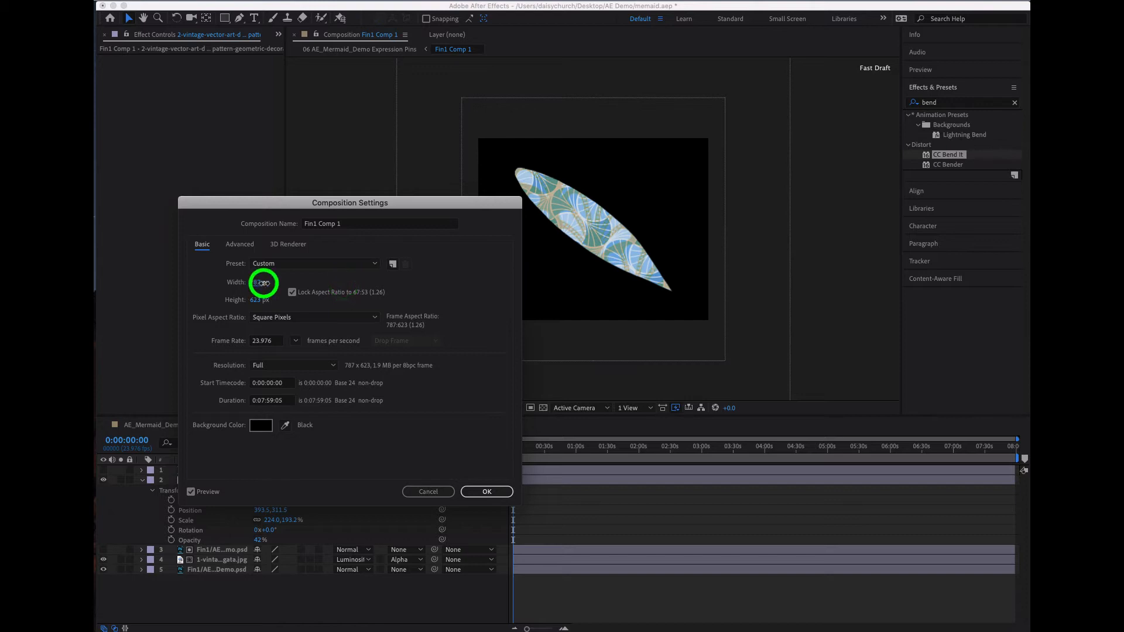
drag(264, 283, 382, 284)
drag(258, 283, 347, 282)
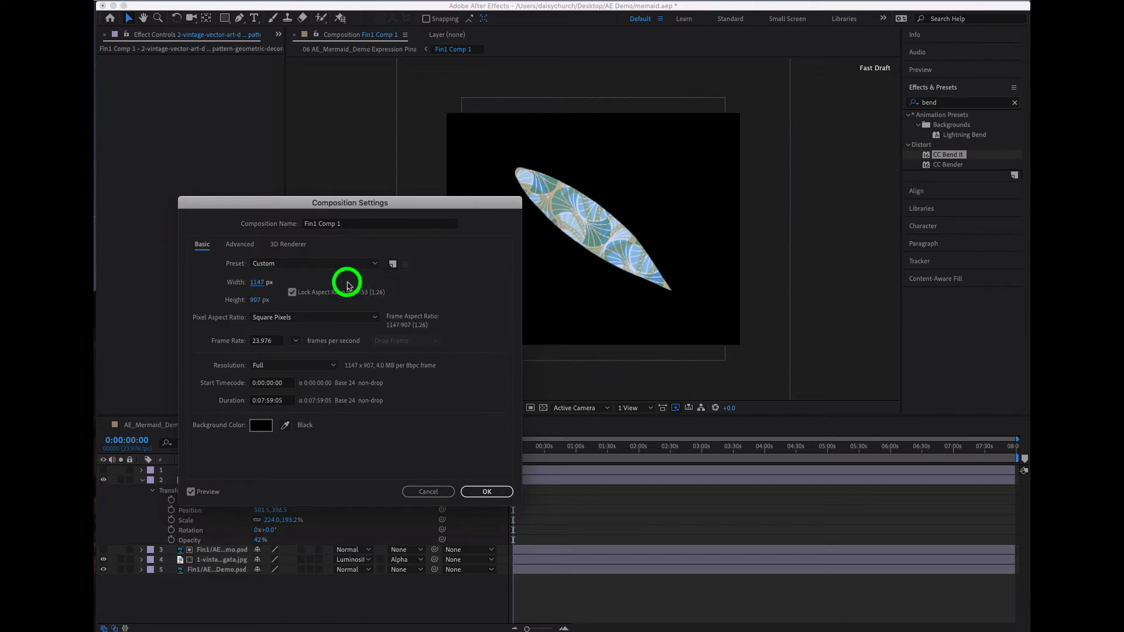
drag(261, 282, 290, 281)
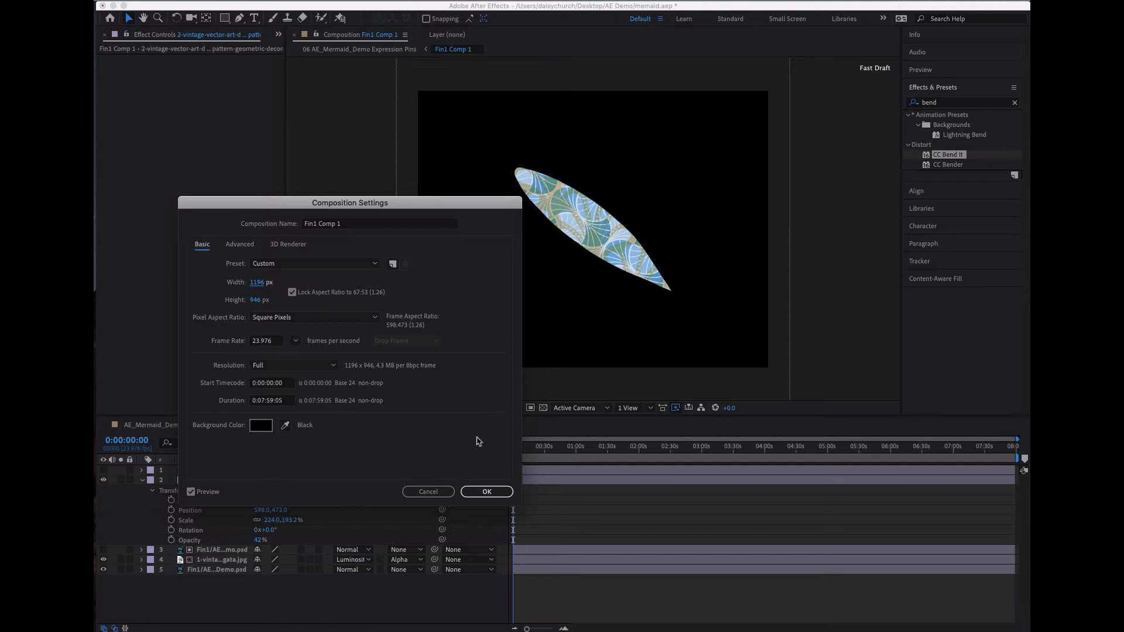
click(476, 491)
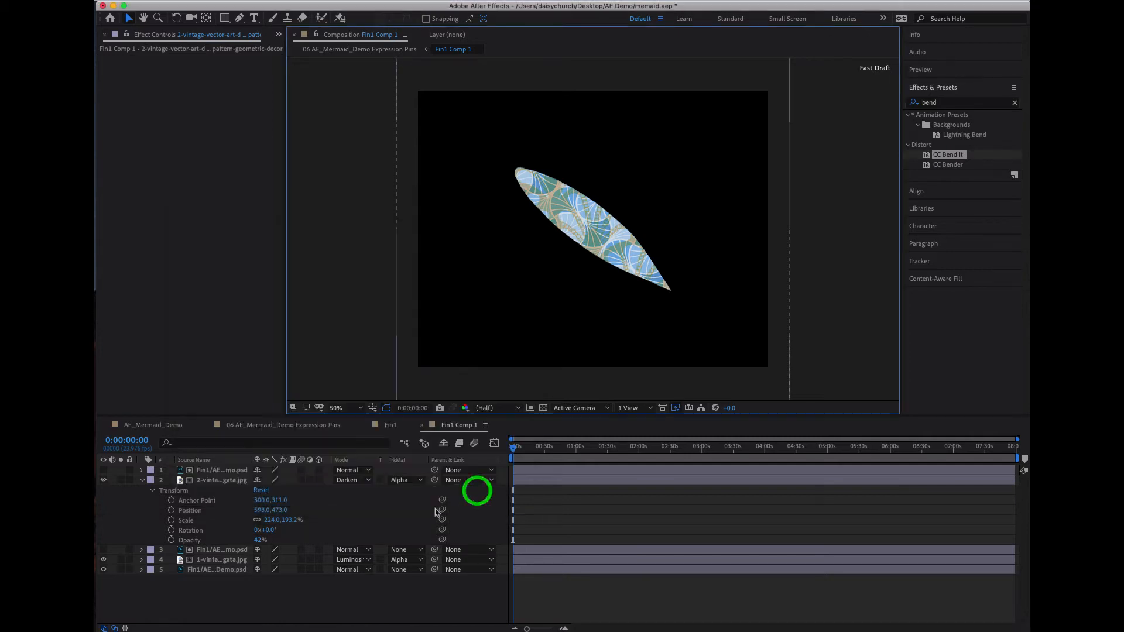
click(288, 426)
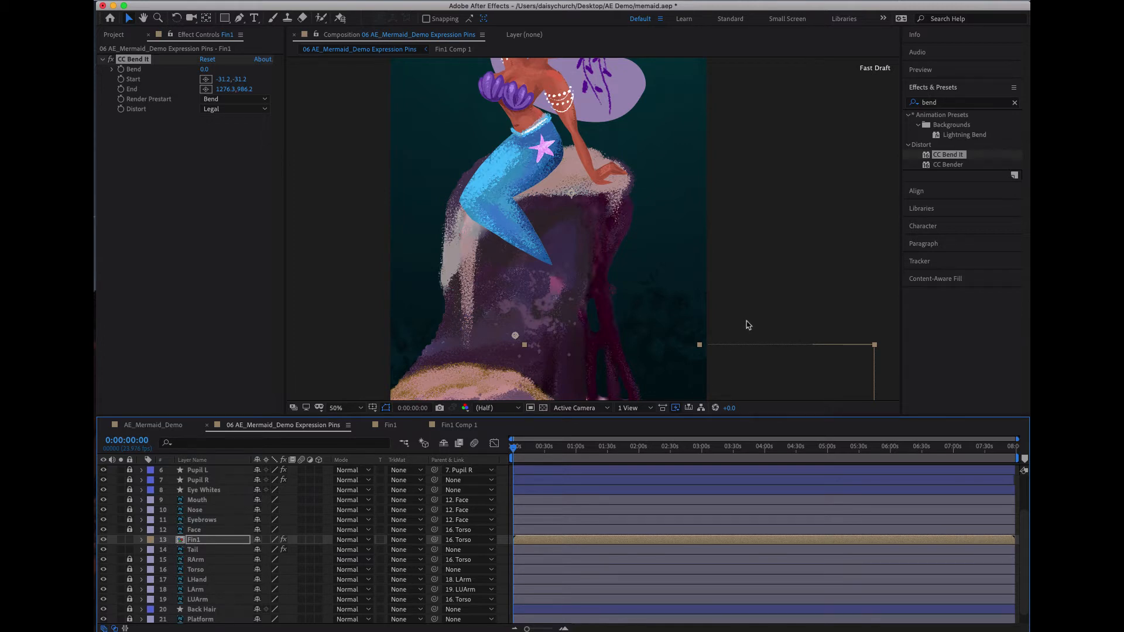
- Try to move the displaced fin layer directly back up to the end of the mermaid's tail
drag(742, 356, 690, 241)
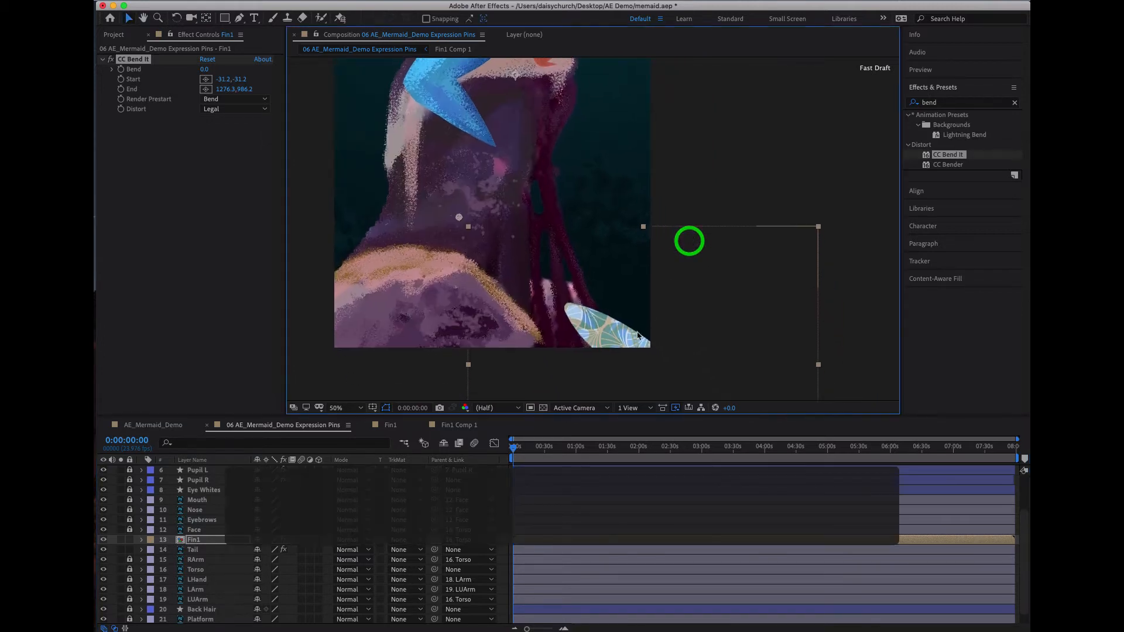
click(595, 323)
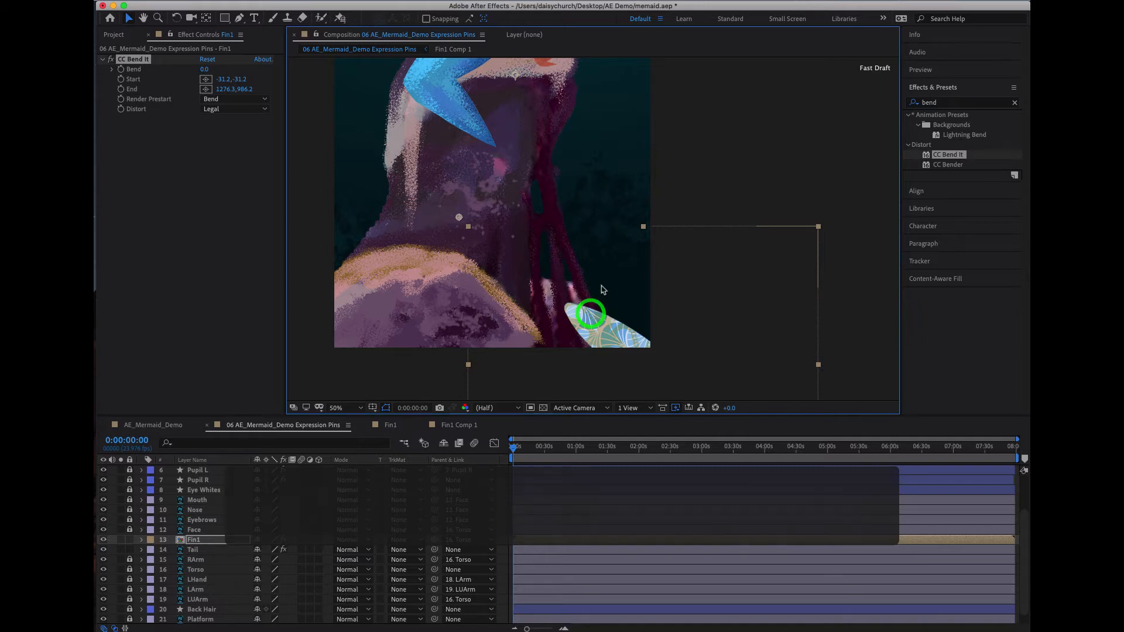
click(688, 198)
click(590, 316)
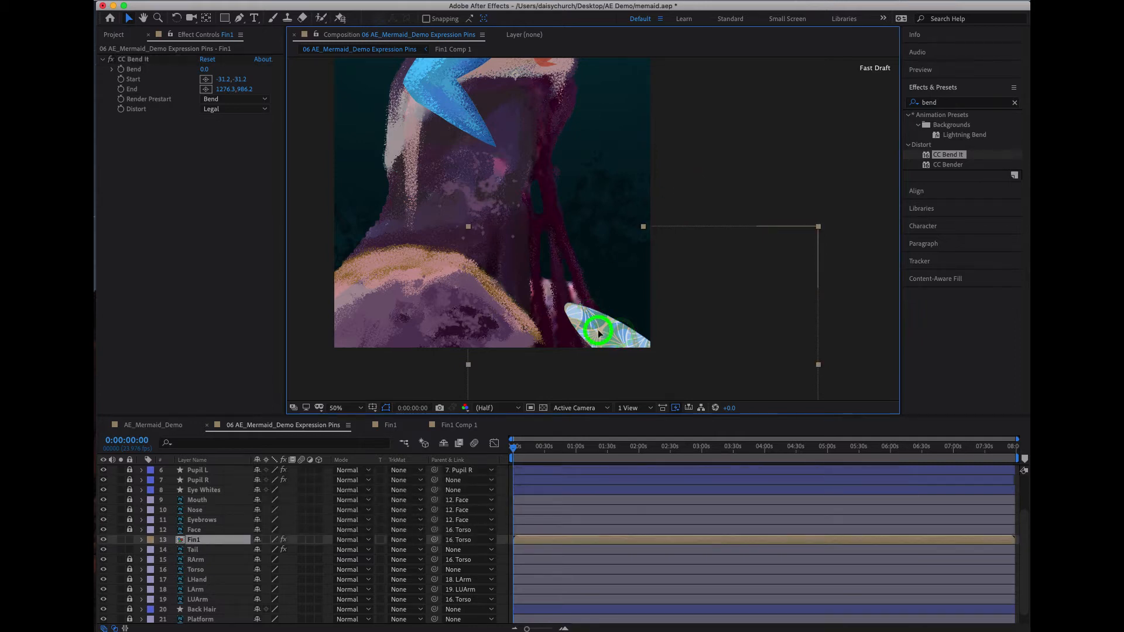
key(v)
drag(590, 317, 494, 241)
click(602, 334)
click(227, 539)
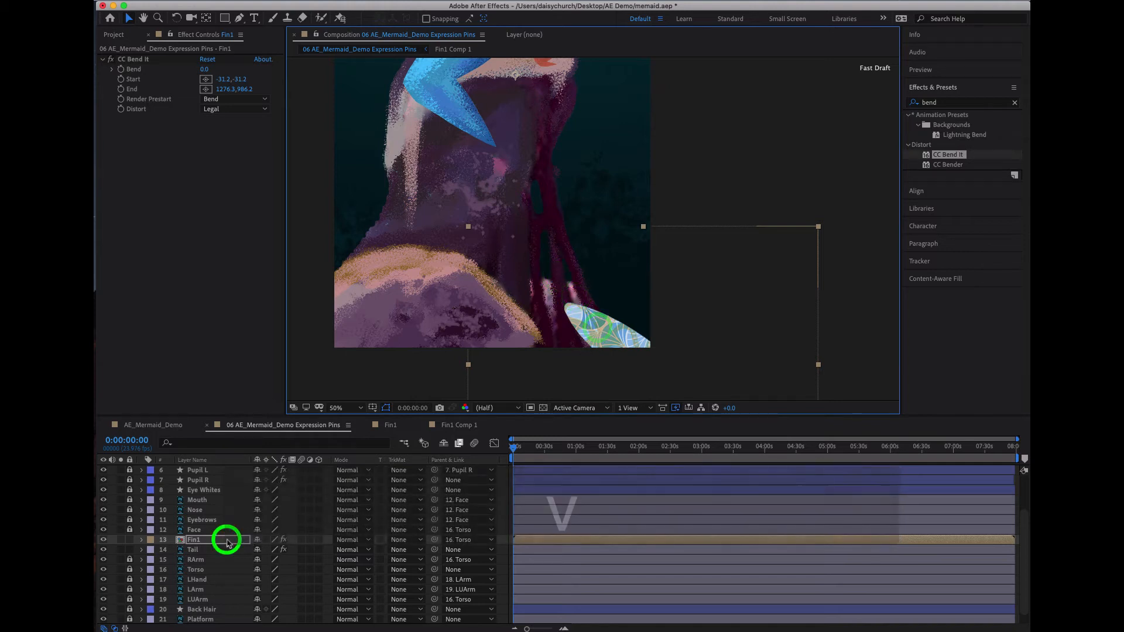
click(613, 338)
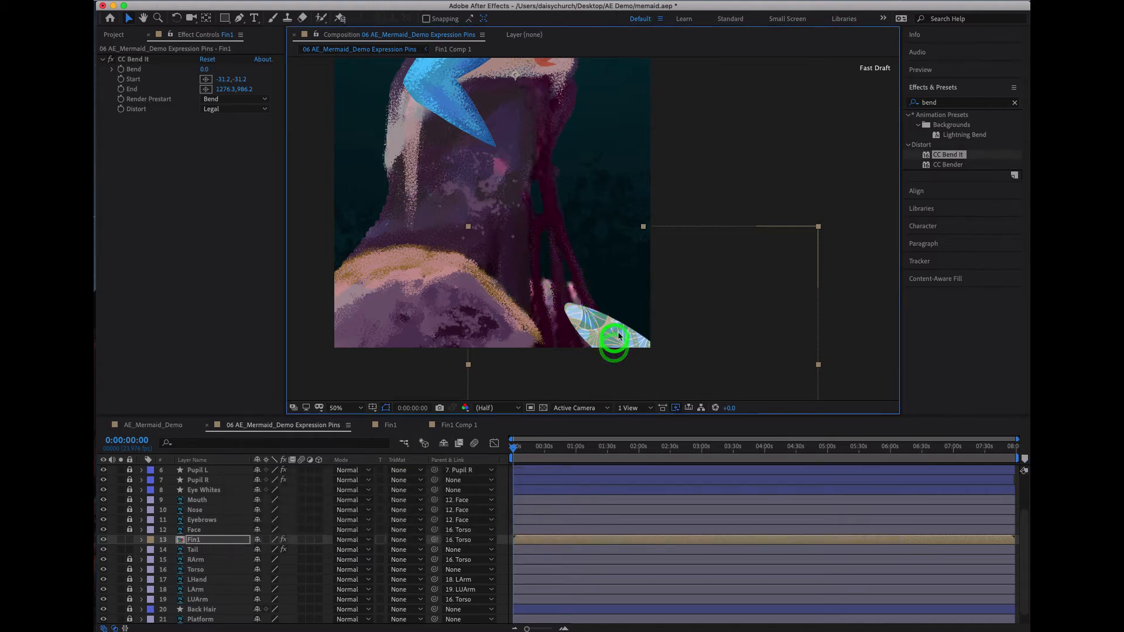
- Undo the accidental resizing of the fin layer and try nudging the fin up and left
mouse_move(643, 227)
mouse_down()
mouse_move(632, 243)
mouse_move(641, 216)
mouse_up()
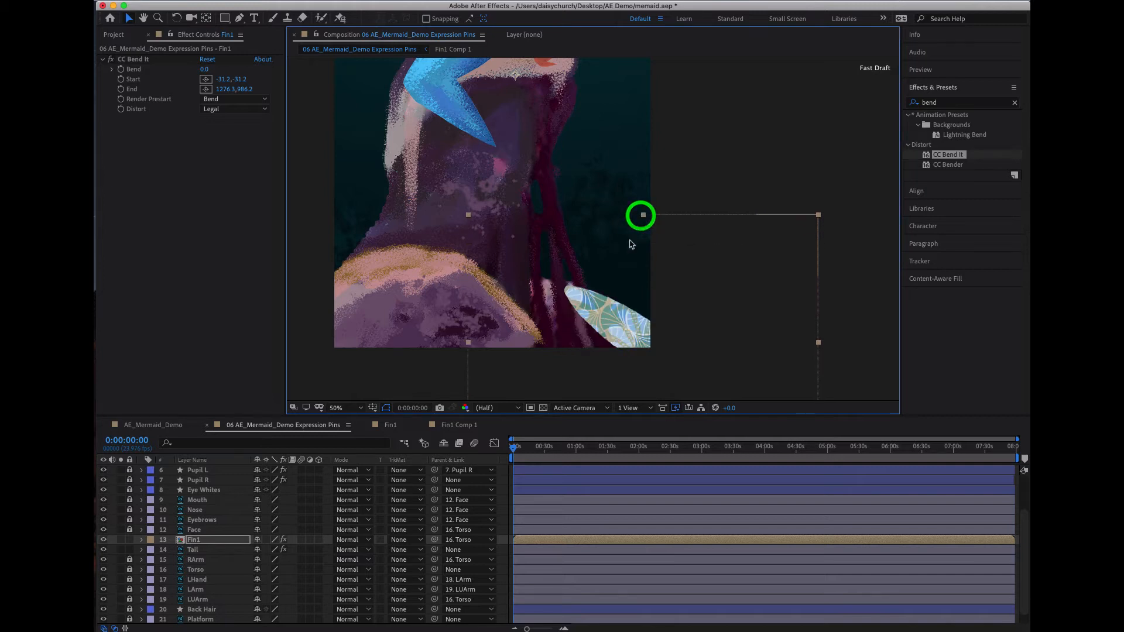
key(super+z)
click(624, 335)
click(523, 316)
key(Up)
key(Left)
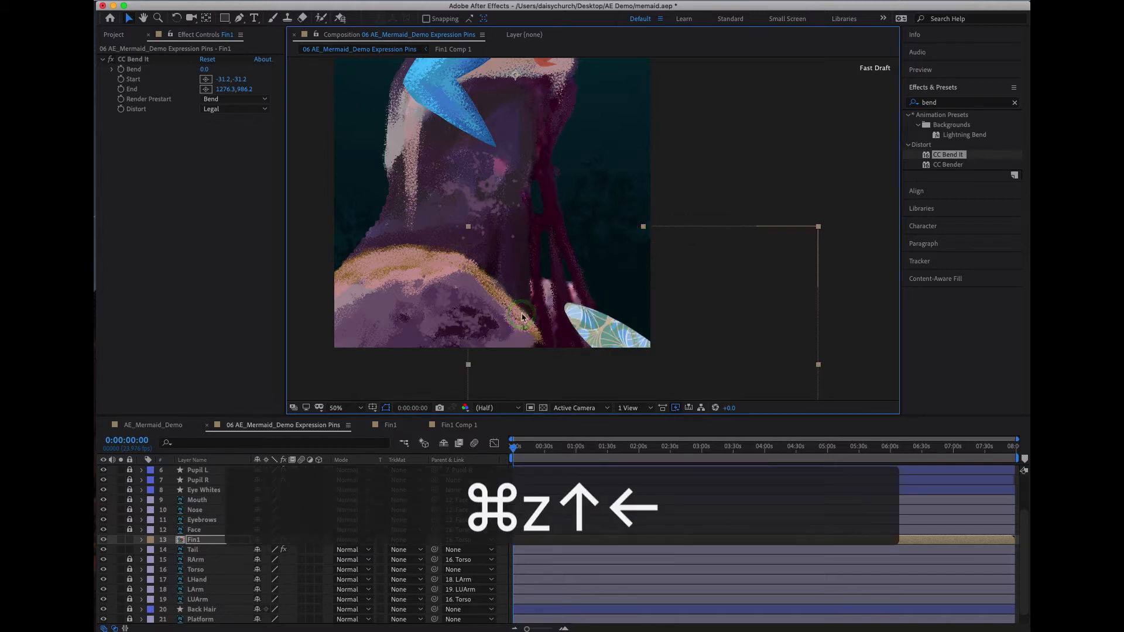
click(398, 382)
click(562, 331)
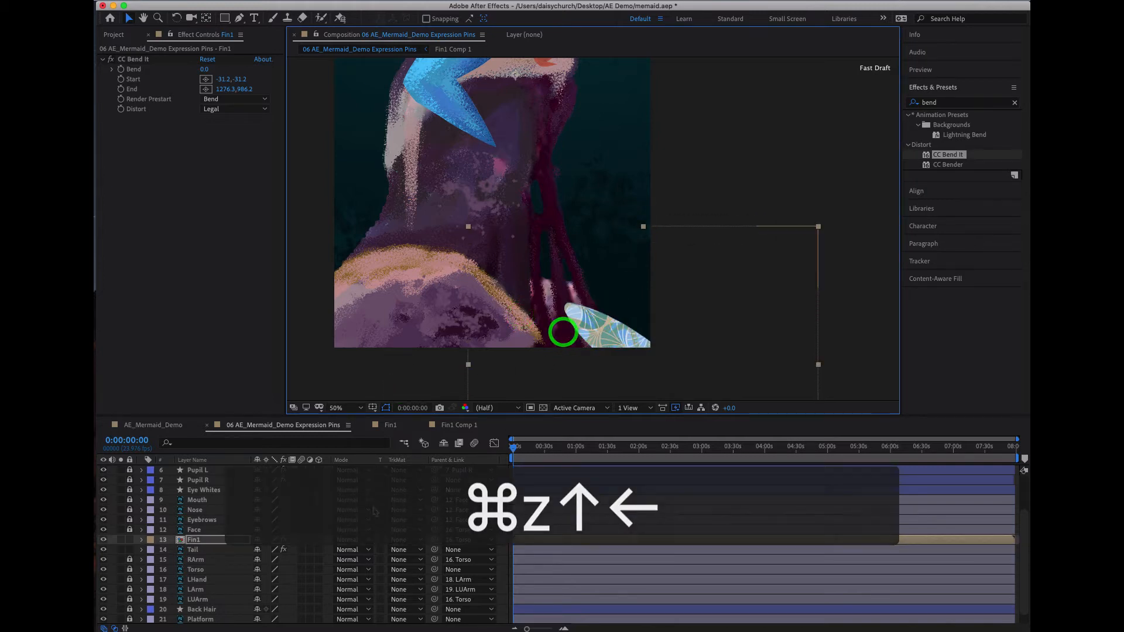
- Inspect the Fin1 layer's transform properties and the expression on its Position
click(141, 539)
click(152, 561)
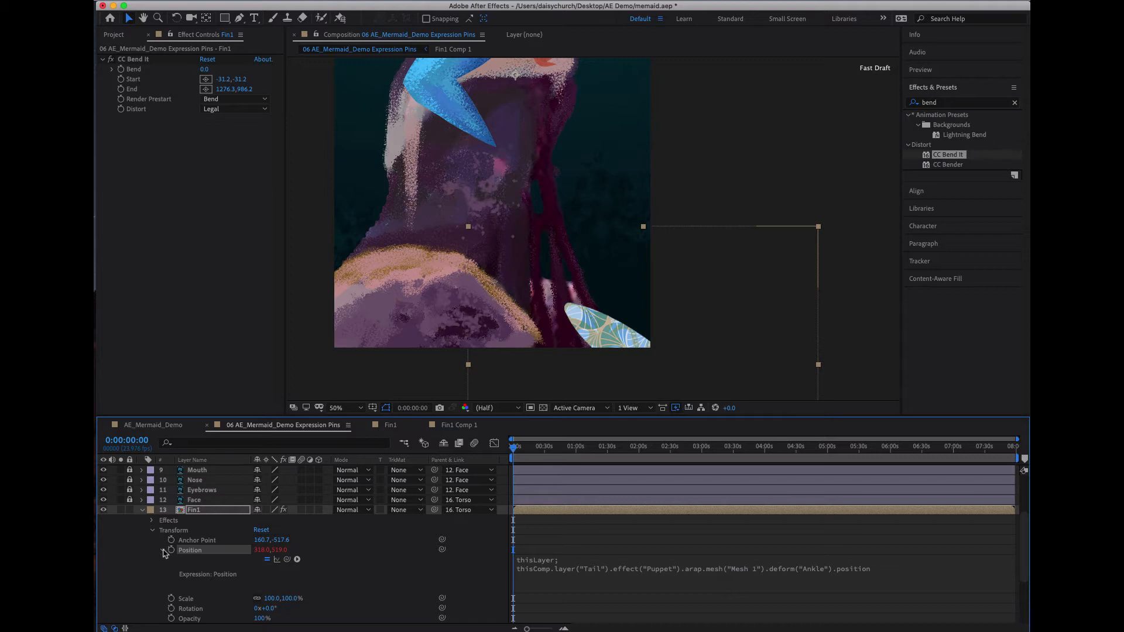
click(162, 550)
- Shift the Fin1 layer's anchor point with the Pan Behind tool so the fin's root meets the end of the tail
click(623, 333)
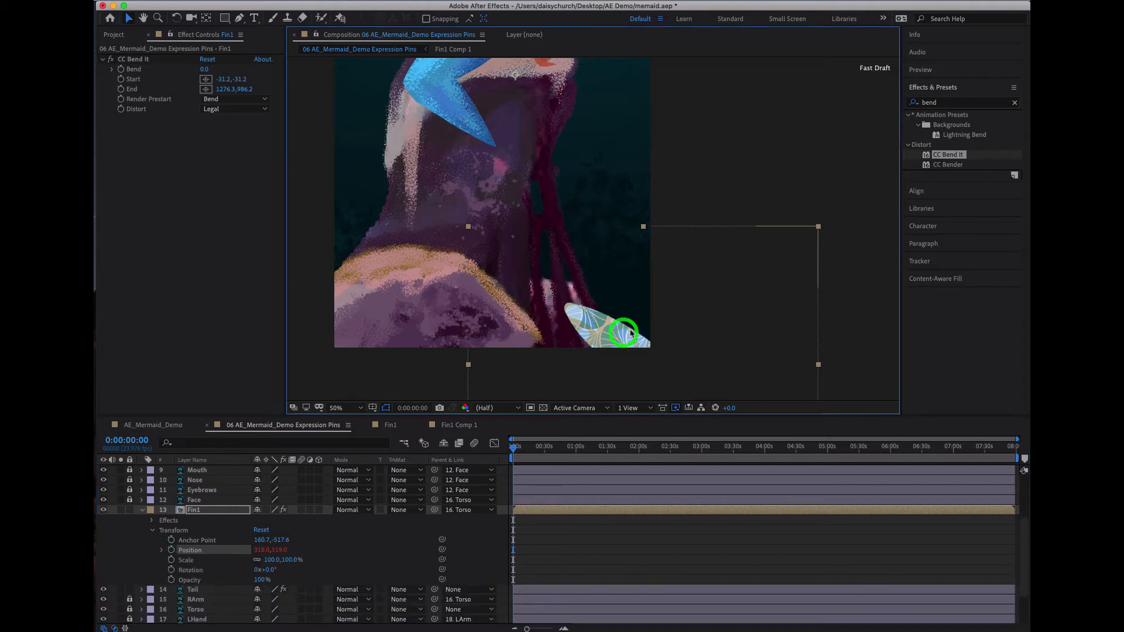
key(y)
key(y)
key(y)
key(y)
key(y)
key(y)
key(y)
key(y)
key(y)
key(y)
key(y)
key(y)
key(y)
key(y)
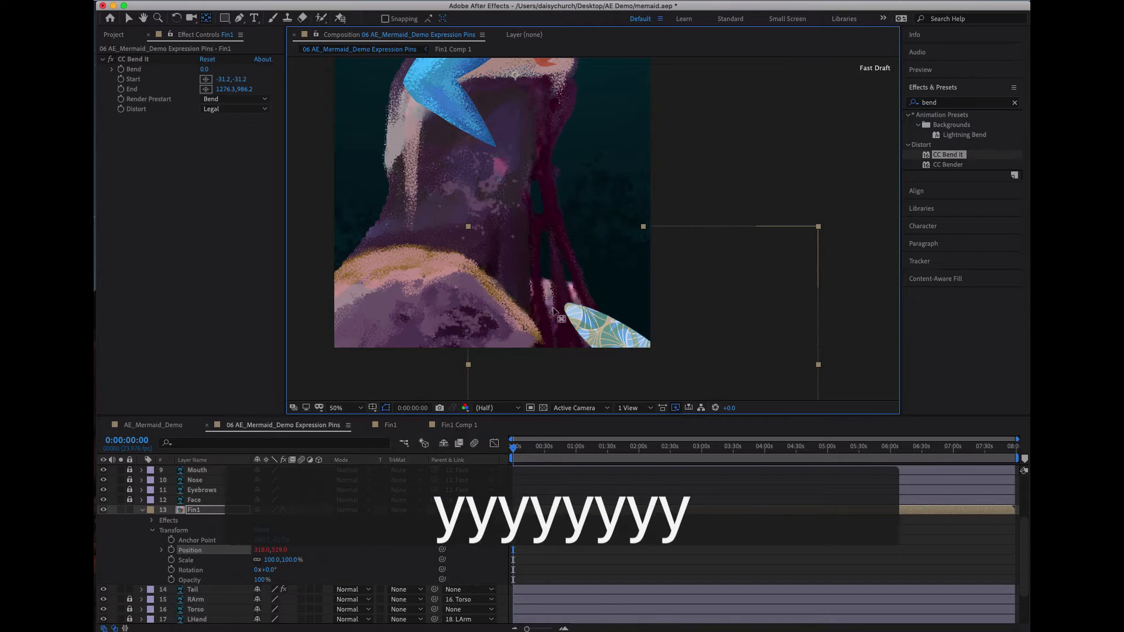
key(y)
key(y)
key(y)
key(y)
key(y)
key(y)
key(y)
scroll(504, 289, down, 2)
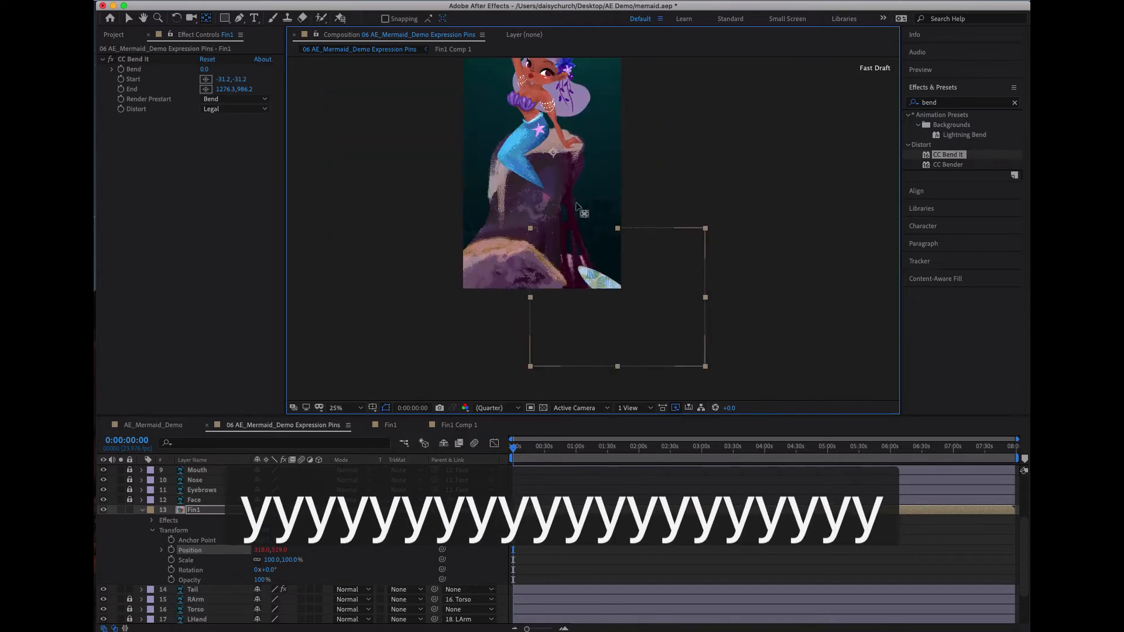
drag(554, 153, 590, 232)
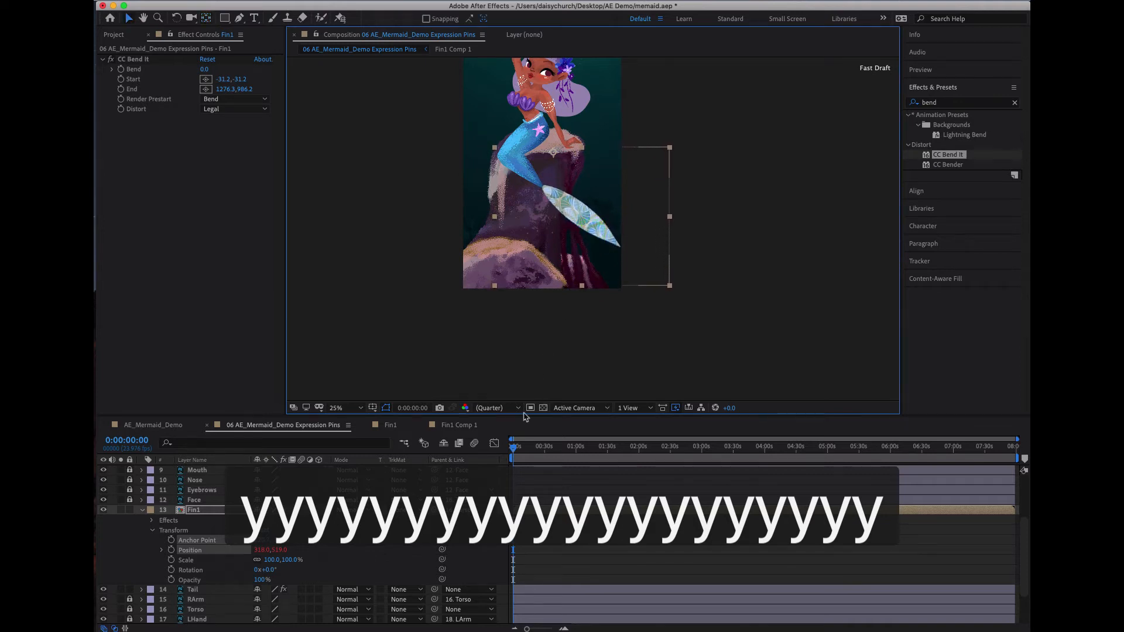
- Check the fin's joint with the tail across the timeline and adjust the Fin1 anchor point with the Pan Behind tool
drag(518, 450, 737, 477)
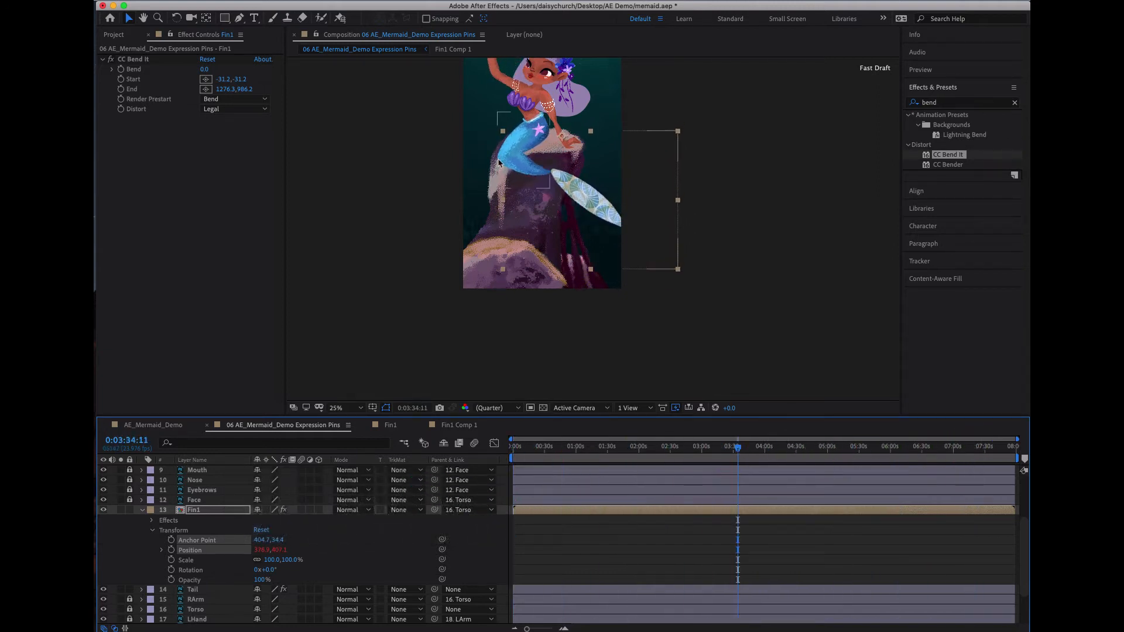
scroll(572, 189, up, 2)
scroll(572, 189, up, 2)
key(y)
key(y)
key(y)
key(y)
key(y)
key(y)
key(y)
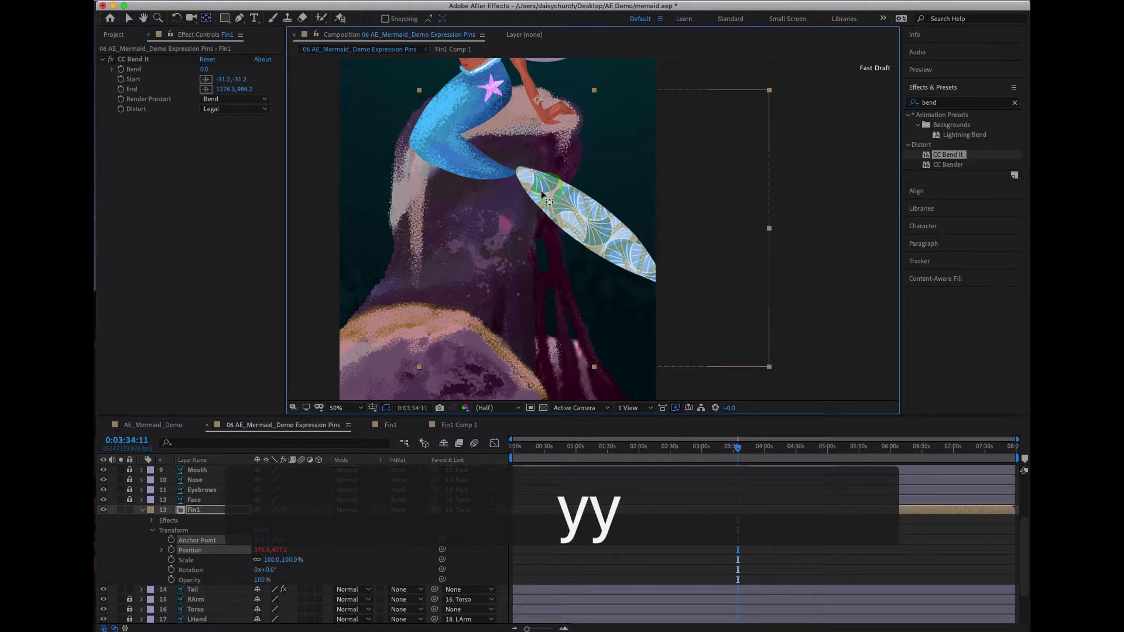
key(y)
key(y)
key(y)
key(y)
key(y)
key(y)
key(y)
key(y)
key(y)
key(y)
key(y)
key(y)
key(y)
drag(537, 196, 551, 207)
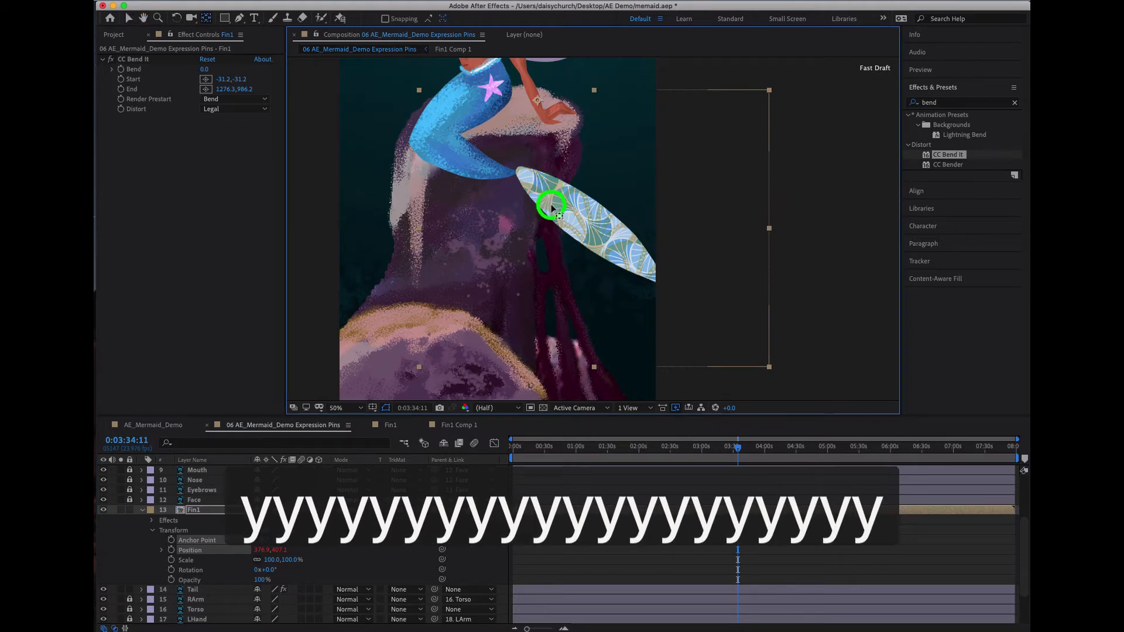
drag(704, 448, 433, 459)
- Fine-tune the Fin1 anchor point to 404.7, 28.4 with Pan Behind and scrub through the animation to check the joint
key(y)
key(y)
key(y)
key(y)
key(y)
key(y)
key(y)
key(y)
key(y)
key(y)
key(y)
key(y)
key(y)
key(y)
key(y)
key(y)
drag(519, 134, 522, 130)
key(y)
key(y)
key(y)
key(y)
key(y)
key(y)
click(622, 451)
drag(621, 452, 377, 468)
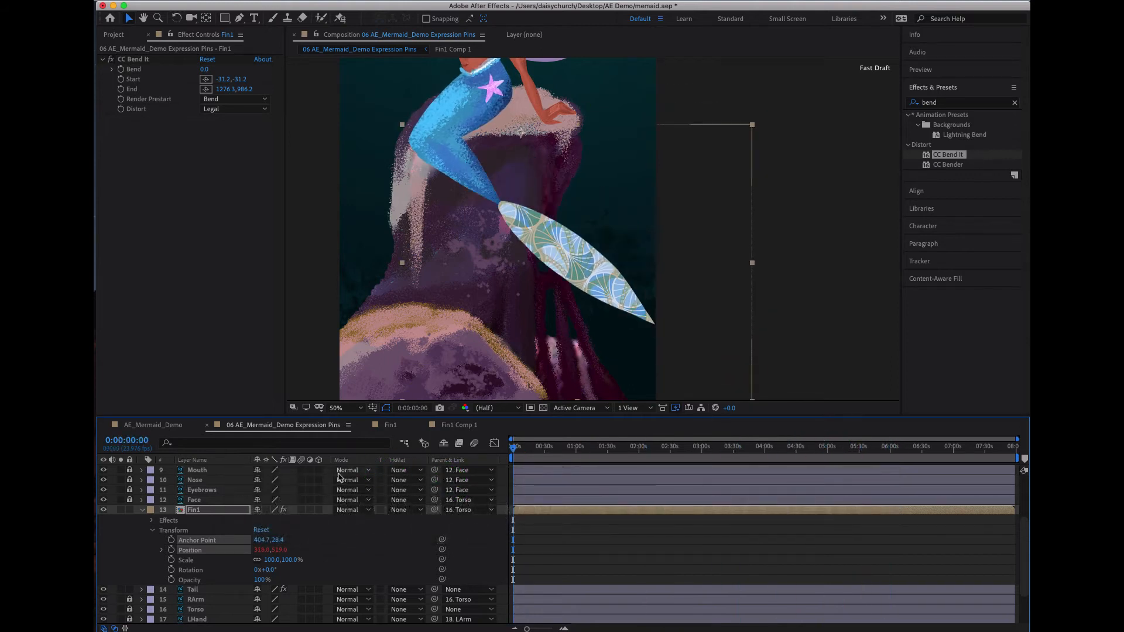
- Undo a trial bend and place the CC Bend It Start point at the fin's root, about 330.8, 266.8
drag(207, 71, 183, 86)
key(super+z)
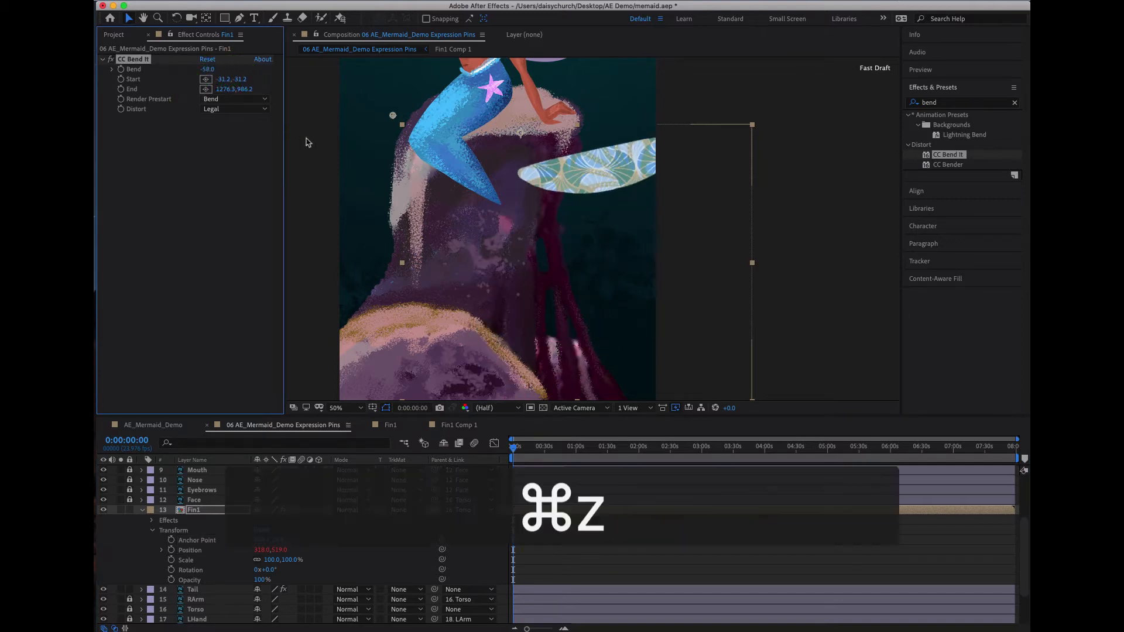
click(206, 79)
drag(391, 120, 499, 205)
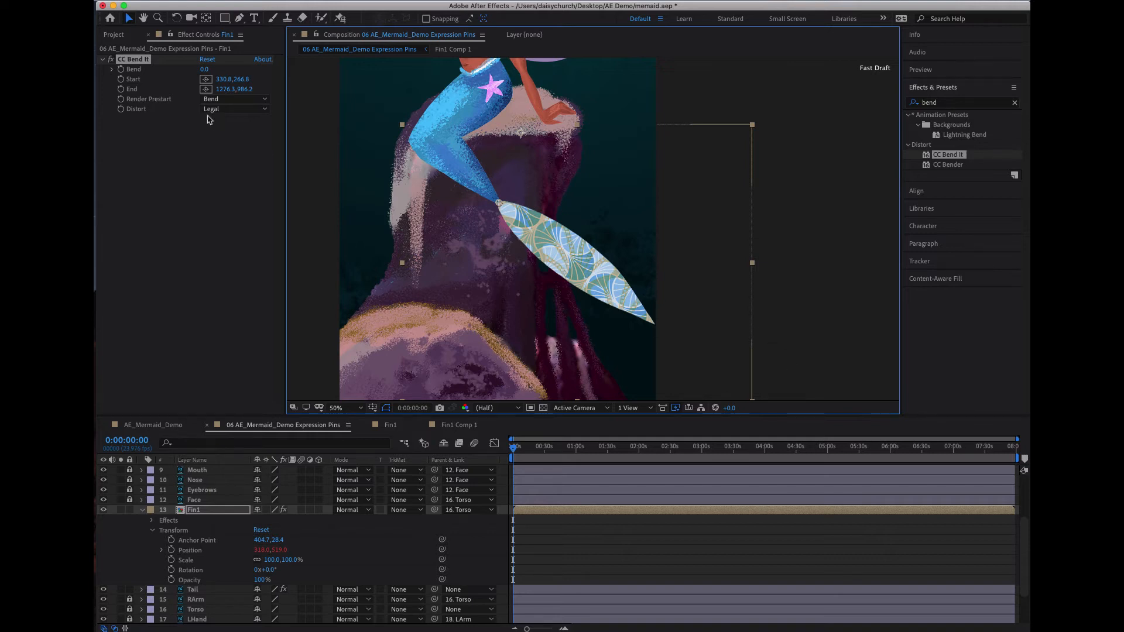
- Place the CC Bend It End point at the fin's tip, about 870.3, 685.2, then test the bend and undo the test
click(774, 309)
key(space)
drag(774, 339, 739, 279)
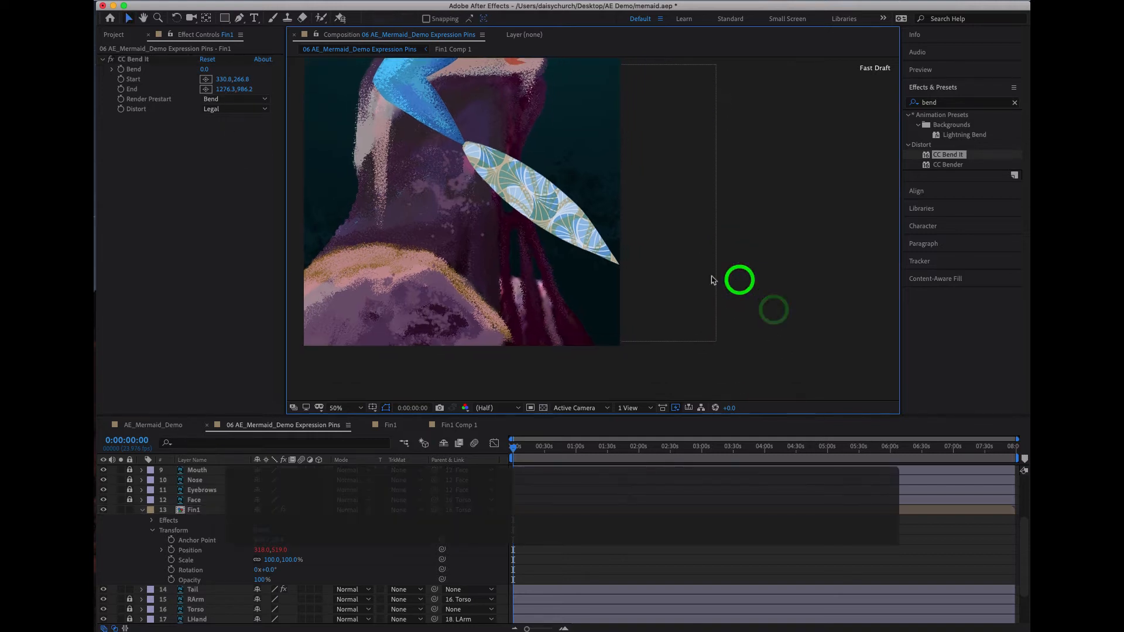
click(144, 91)
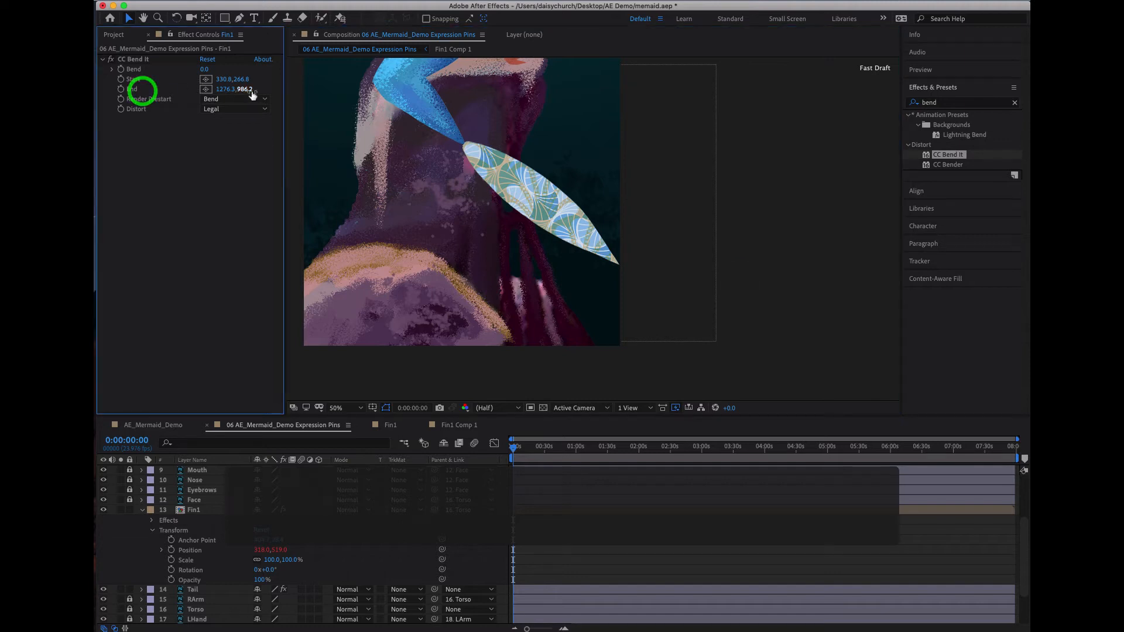
drag(241, 91, 281, 112)
drag(739, 361, 622, 268)
drag(208, 68, 293, 123)
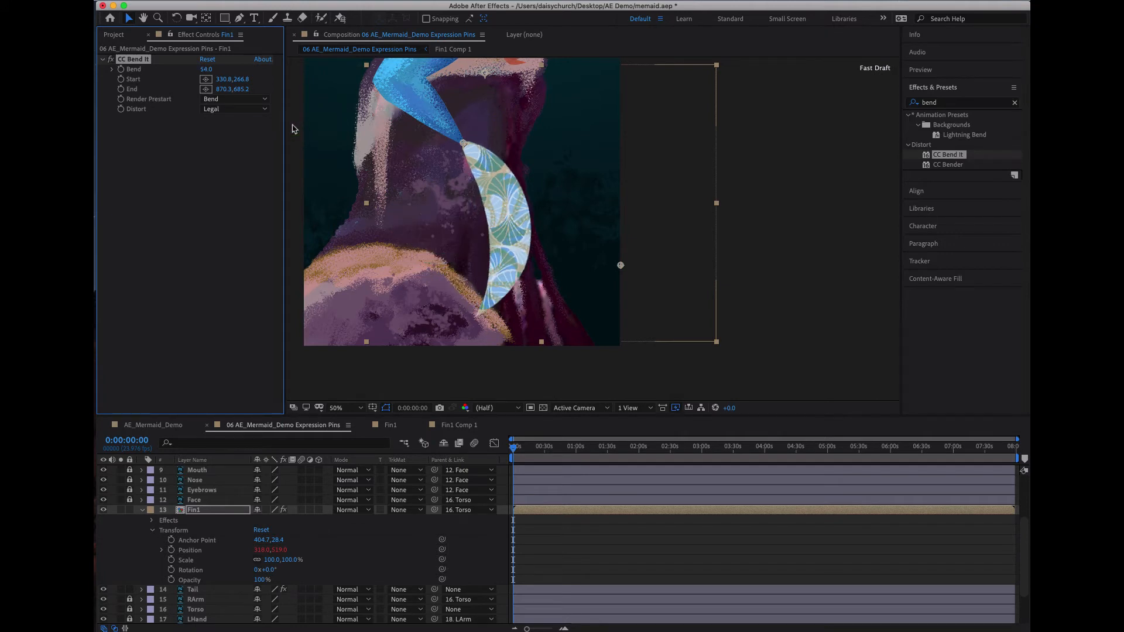
key(super+z)
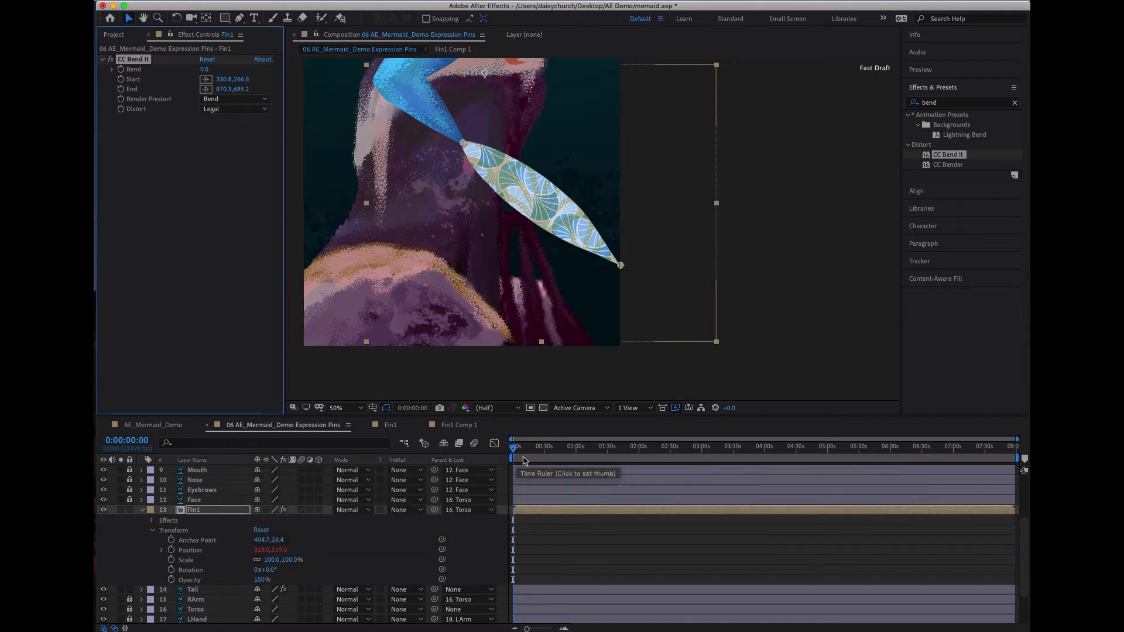
- Start keyframing the fin's Bend at 0:02:39:04 with a value of 53
drag(525, 451, 684, 472)
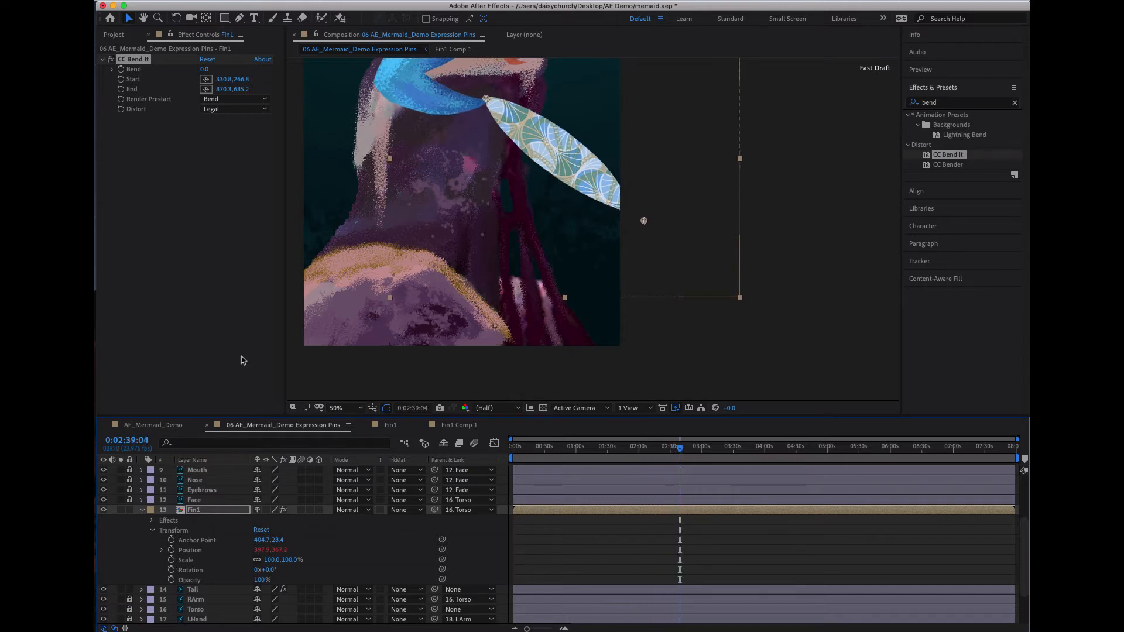
click(122, 73)
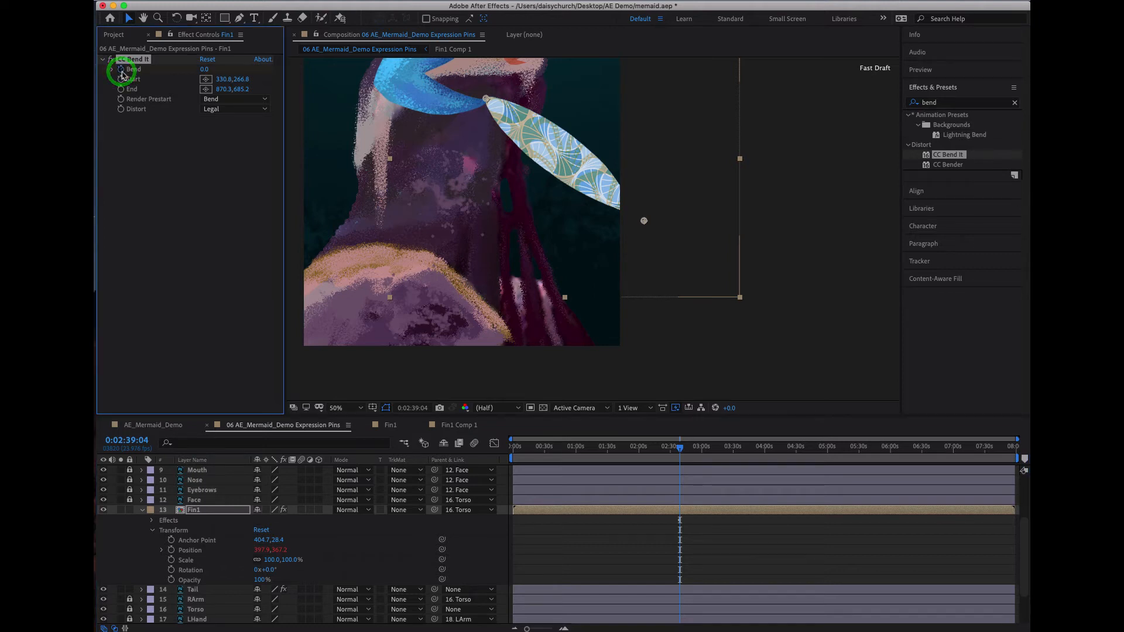
drag(205, 71, 238, 70)
- Add a Bend keyframe of -33 at 0:04:24:18 and another Bend keyframe at about 5:19
drag(685, 457, 794, 465)
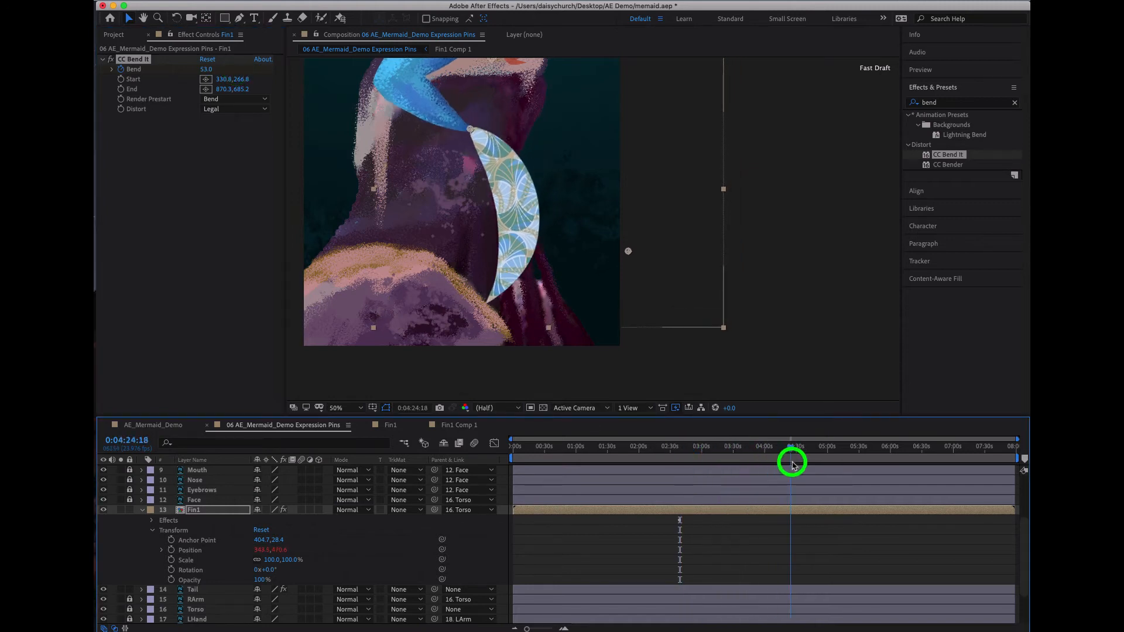
drag(205, 74, 156, 74)
drag(676, 445, 848, 467)
mouse_move(208, 72)
mouse_down()
mouse_move(228, 68)
mouse_move(210, 69)
mouse_up()
drag(827, 453, 790, 455)
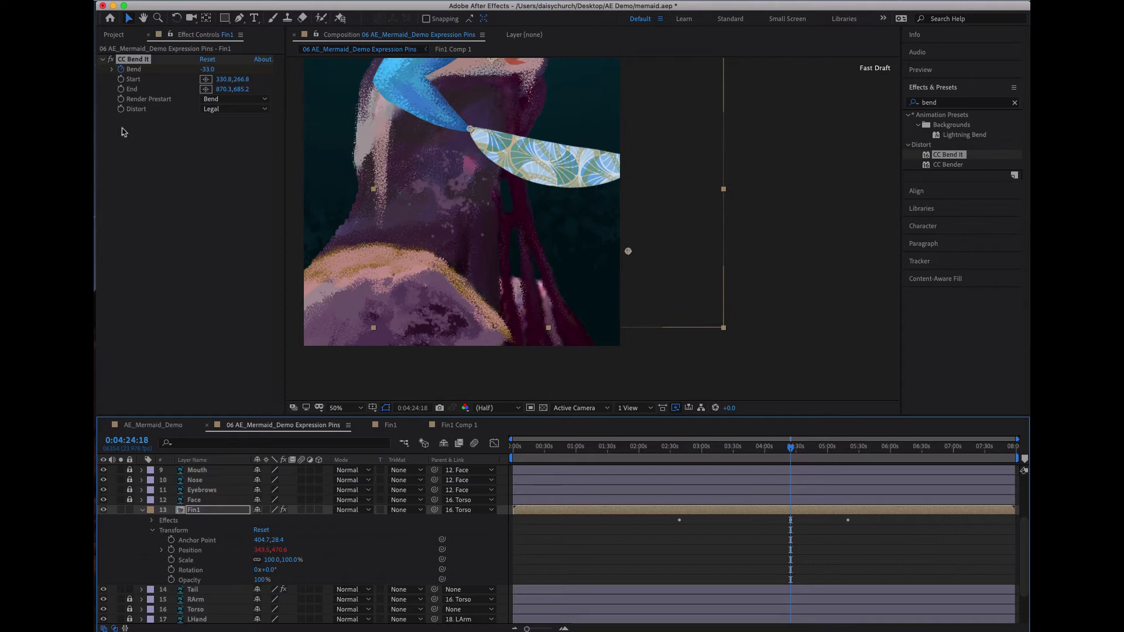
- Reveal Fin1's Bend keyframes in the timeline and add a lower Bend value at 0:00:00:00
click(154, 531)
click(152, 521)
click(161, 530)
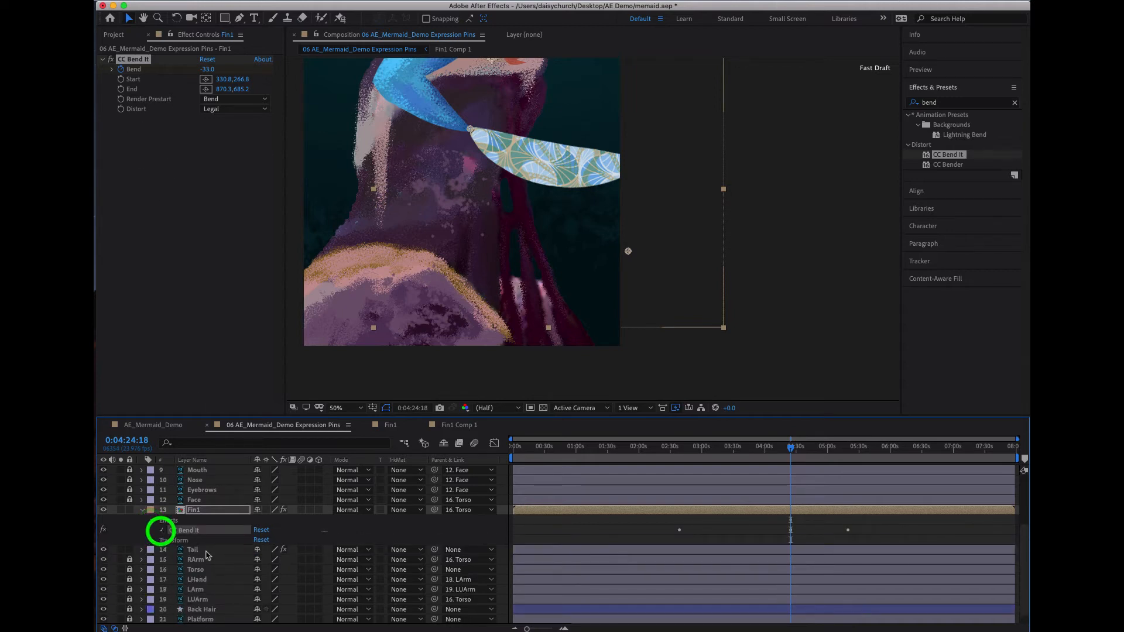
click(103, 542)
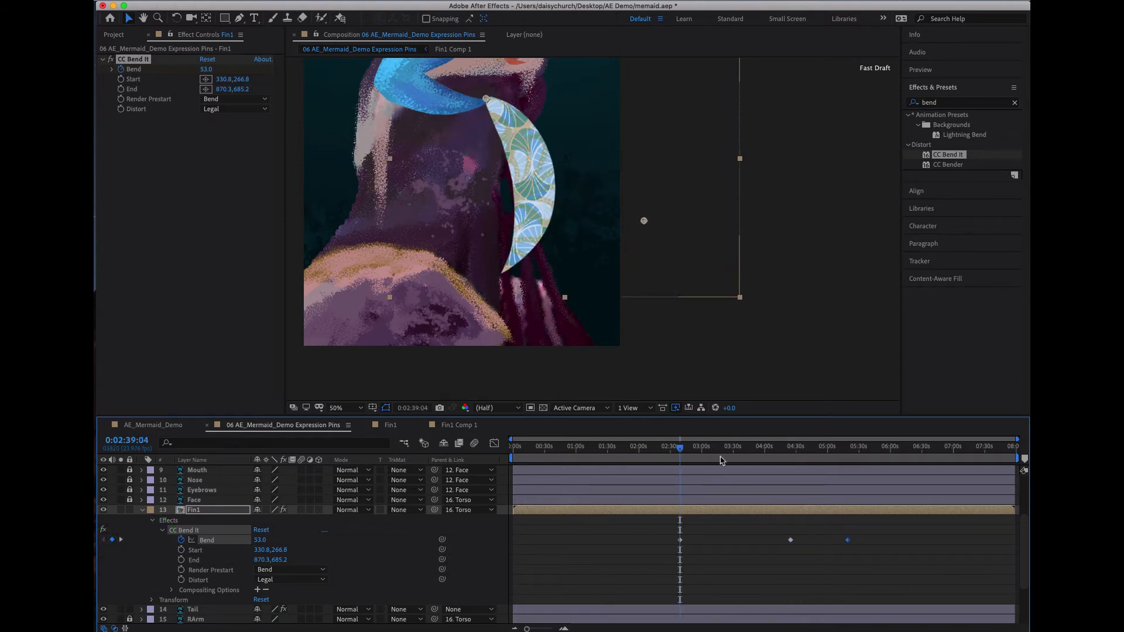
drag(680, 451, 414, 473)
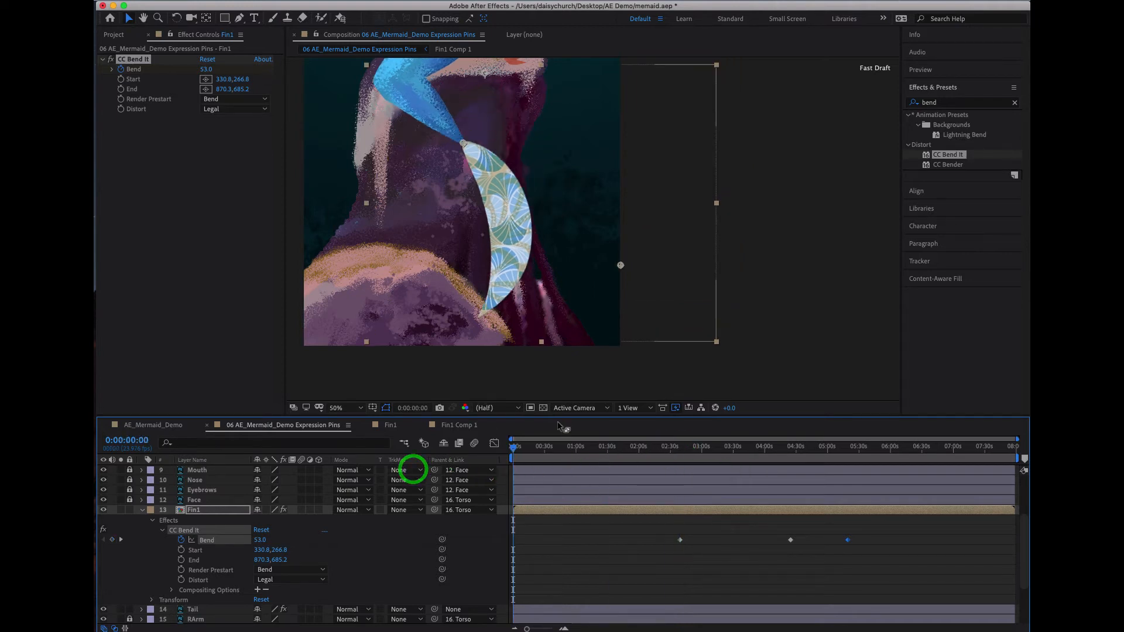
drag(204, 71, 165, 71)
- Move the second Bend keyframe to about 3:01 and the last one to about 7:26, then scrub to check the timing
drag(515, 448, 725, 460)
drag(680, 540, 703, 540)
drag(729, 449, 843, 480)
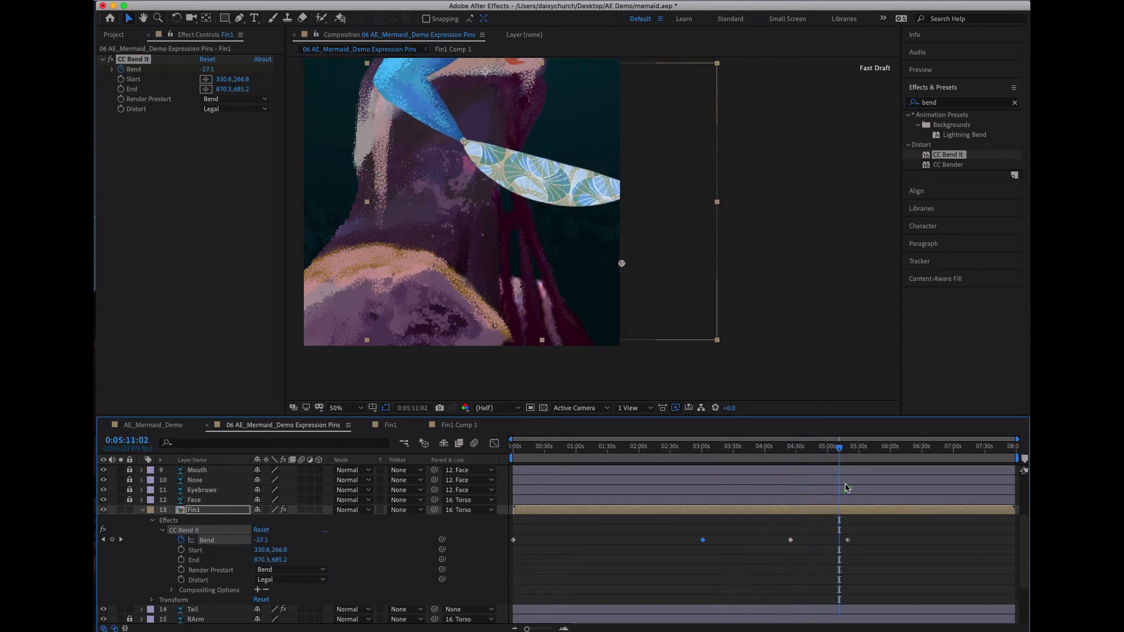
drag(851, 546, 965, 538)
click(788, 454)
drag(787, 454, 878, 459)
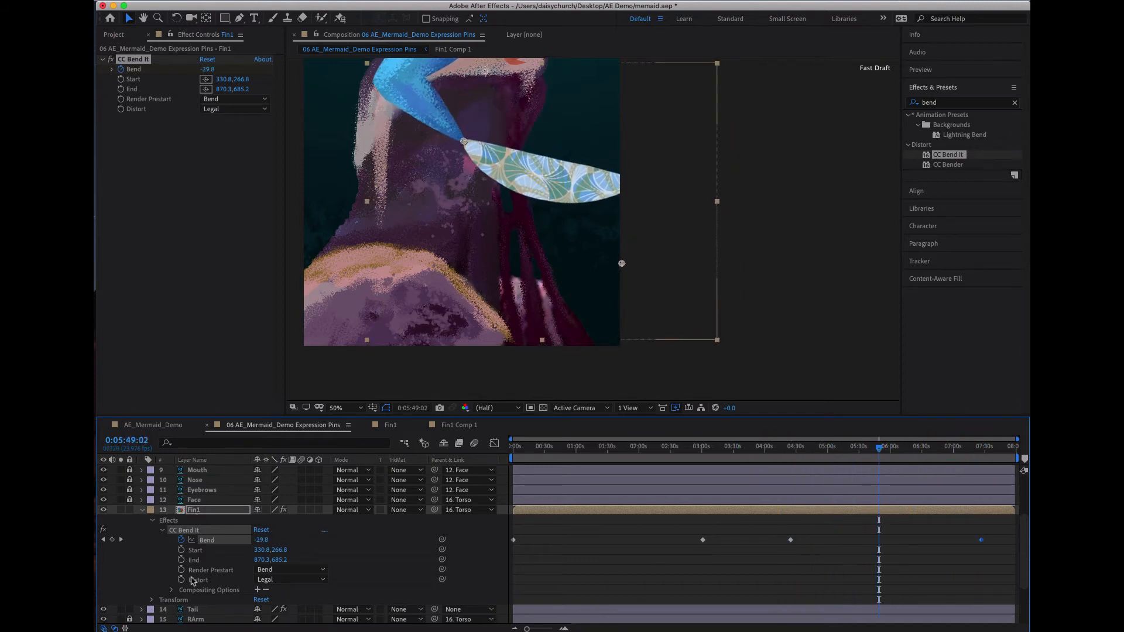
- Expand the Tail layer's Puppet effect and Mesh 1 down to the Deform pins to examine their keyframes
scroll(193, 582, down, 2)
click(141, 589)
scroll(143, 593, down, 3)
click(152, 570)
scroll(153, 574, down, 4)
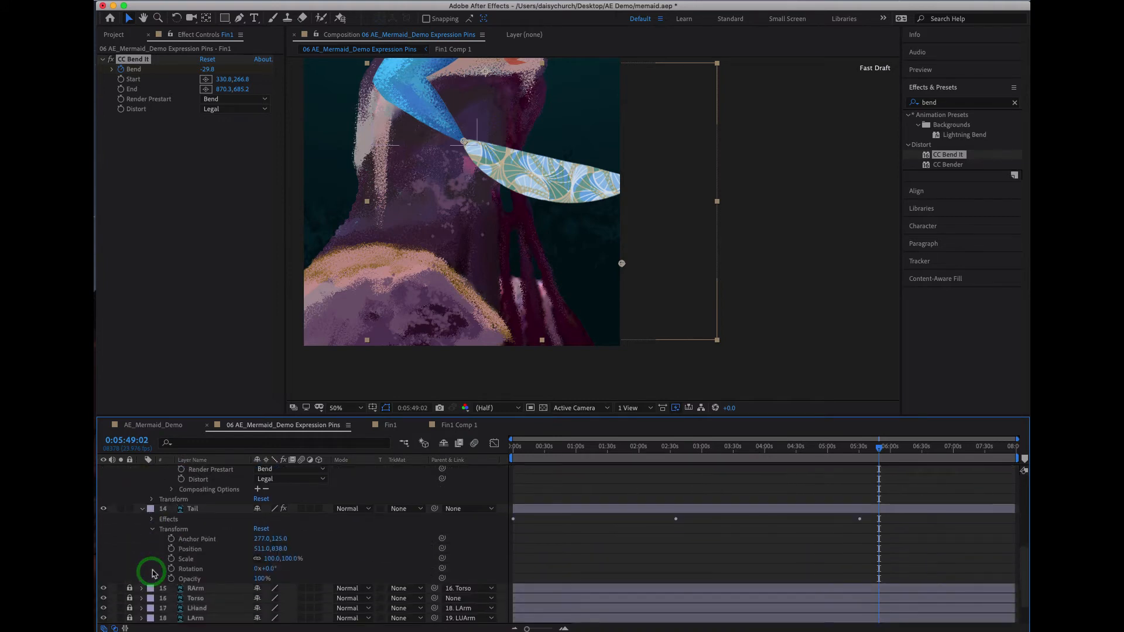
click(152, 519)
scroll(230, 581, down, 4)
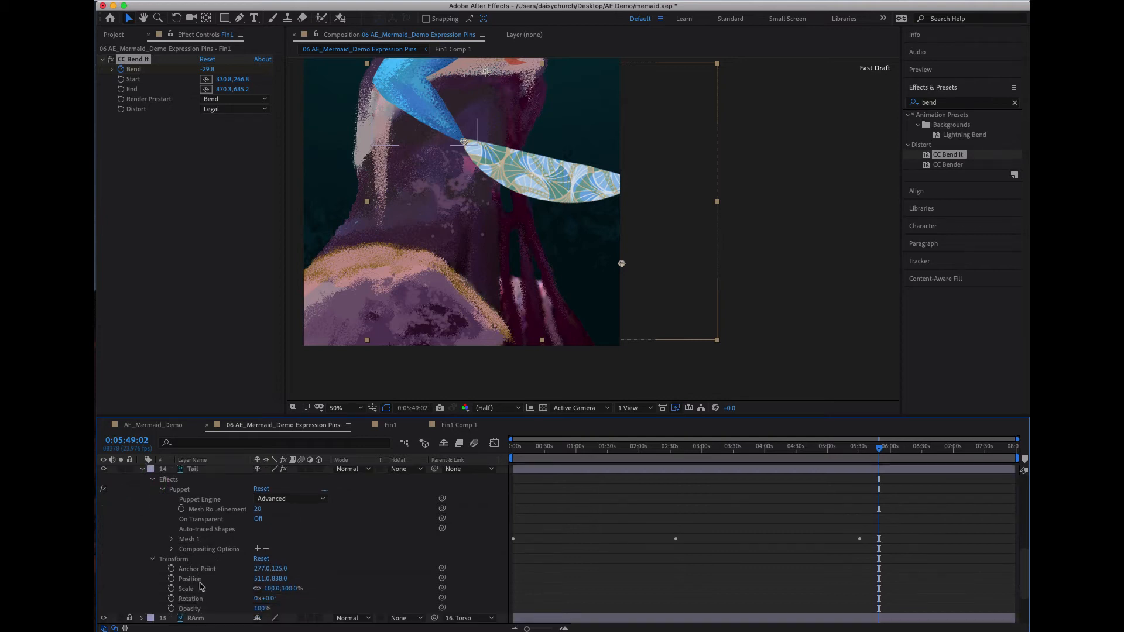
scroll(182, 583, down, 6)
scroll(165, 550, up, 5)
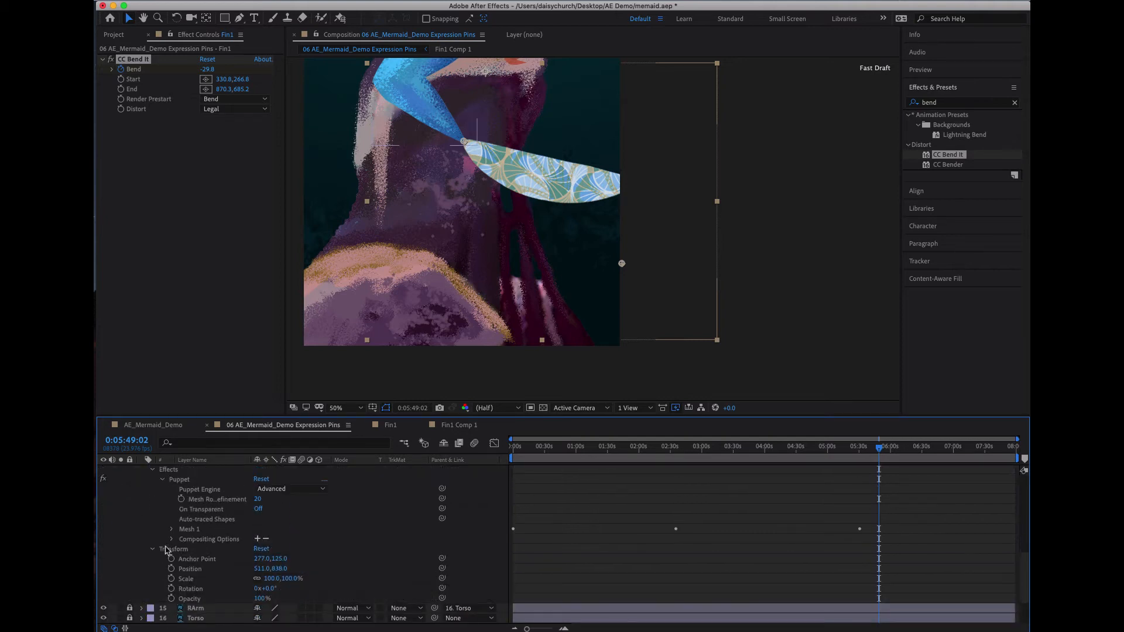
click(172, 530)
scroll(246, 596, down, 1)
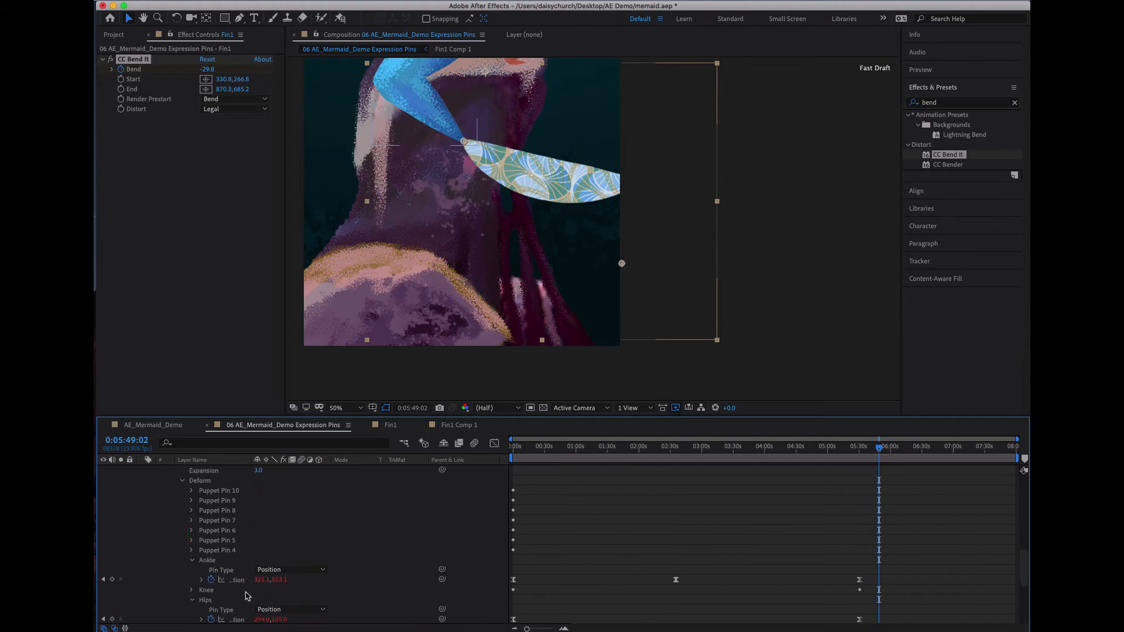
- Remove the expressions from the Position of the Tail's Ankle and Hips puppet pins
click(212, 582)
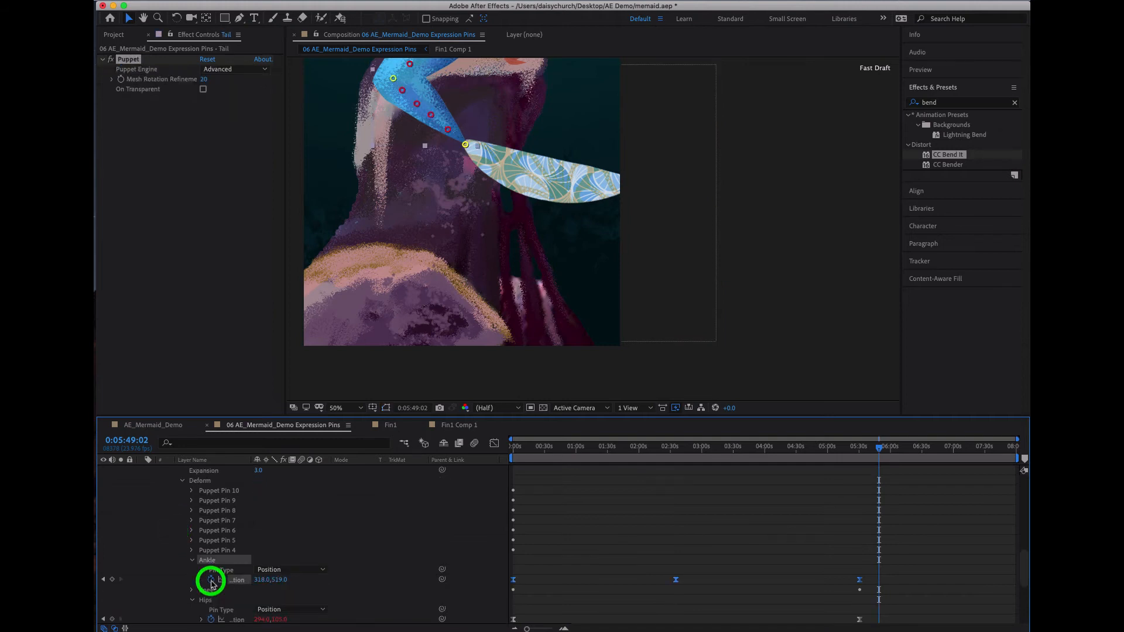
alt+click(211, 580)
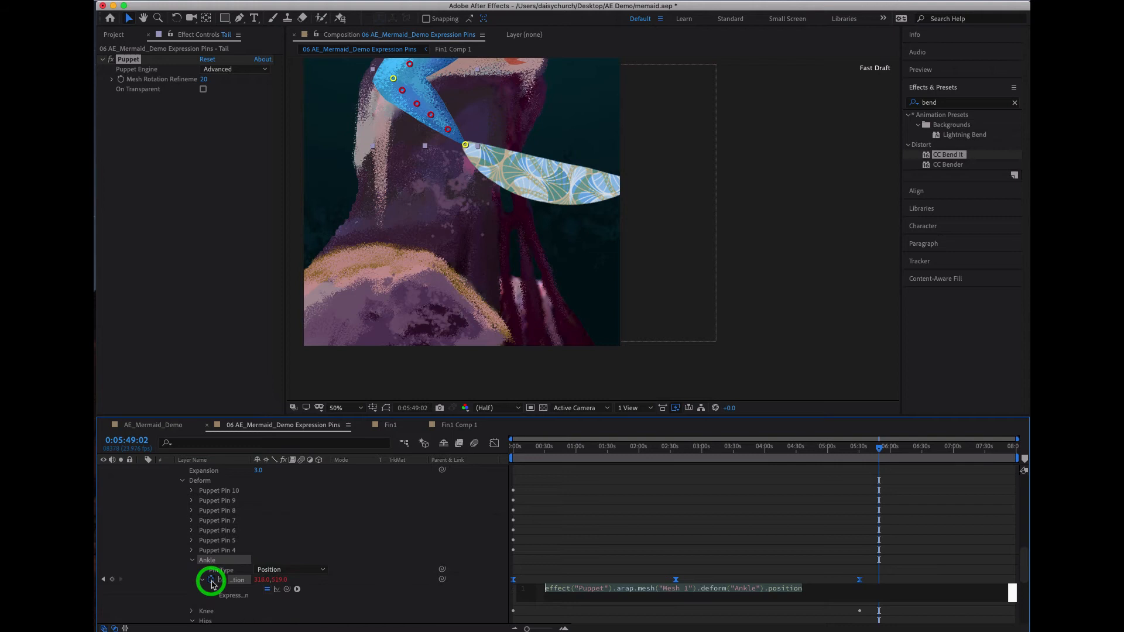
alt+click(211, 580)
scroll(209, 592, down, 1)
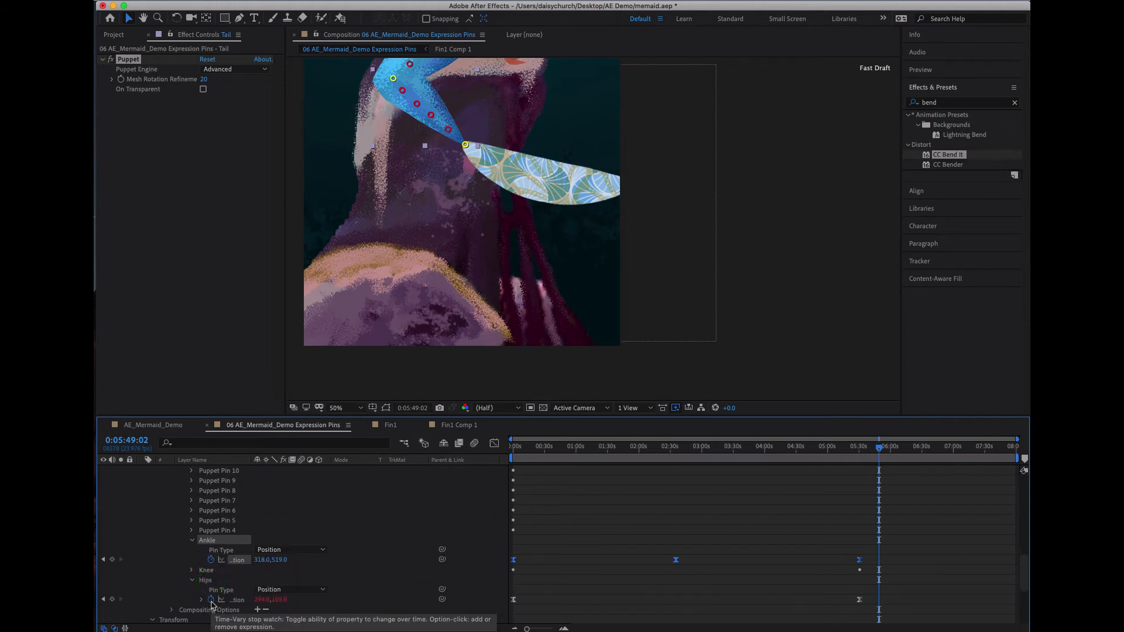
alt+click(211, 601)
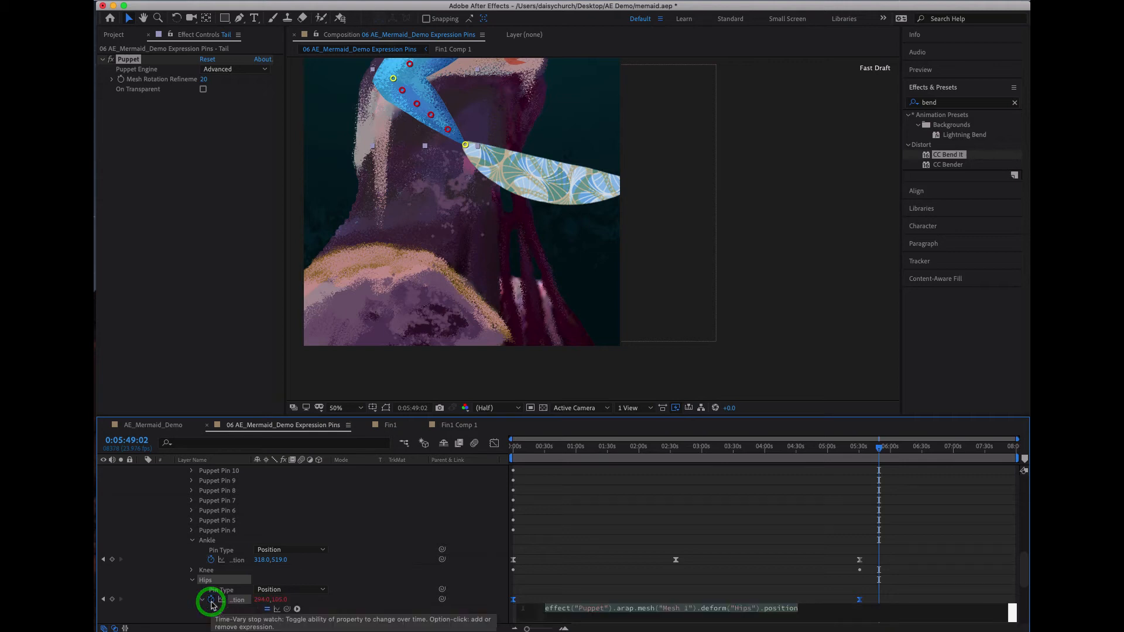
alt+click(211, 601)
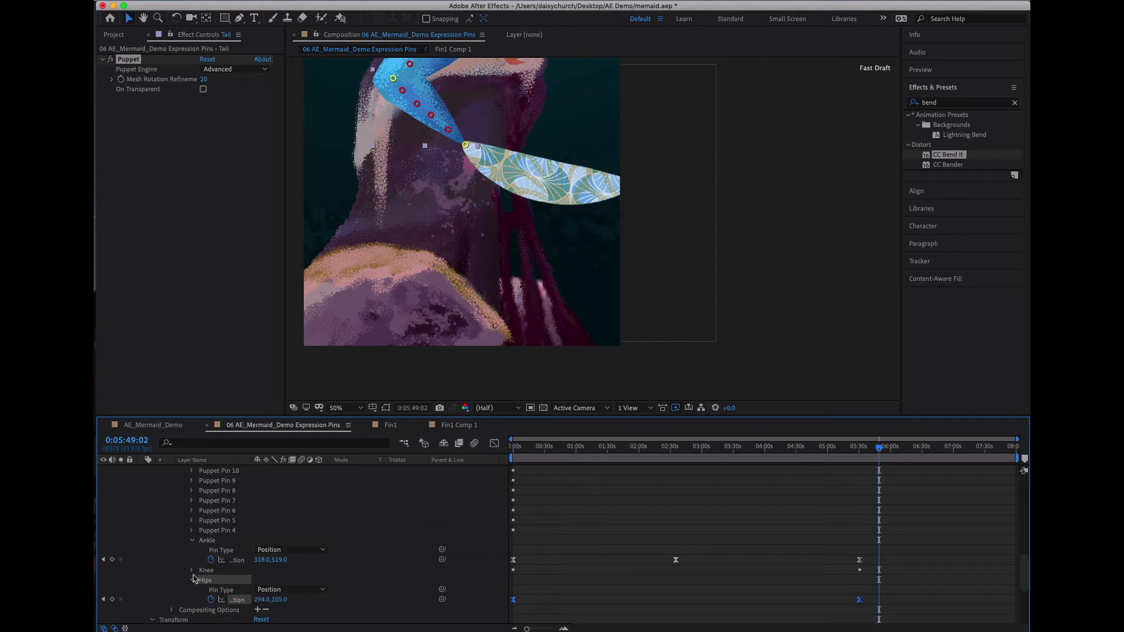
- Show only the Tail layer's keyframed properties, then add the default expression to the Ankle pin's Position and remove it again
scroll(195, 578, up, 2)
scroll(199, 574, up, 3)
scroll(186, 513, up, 2)
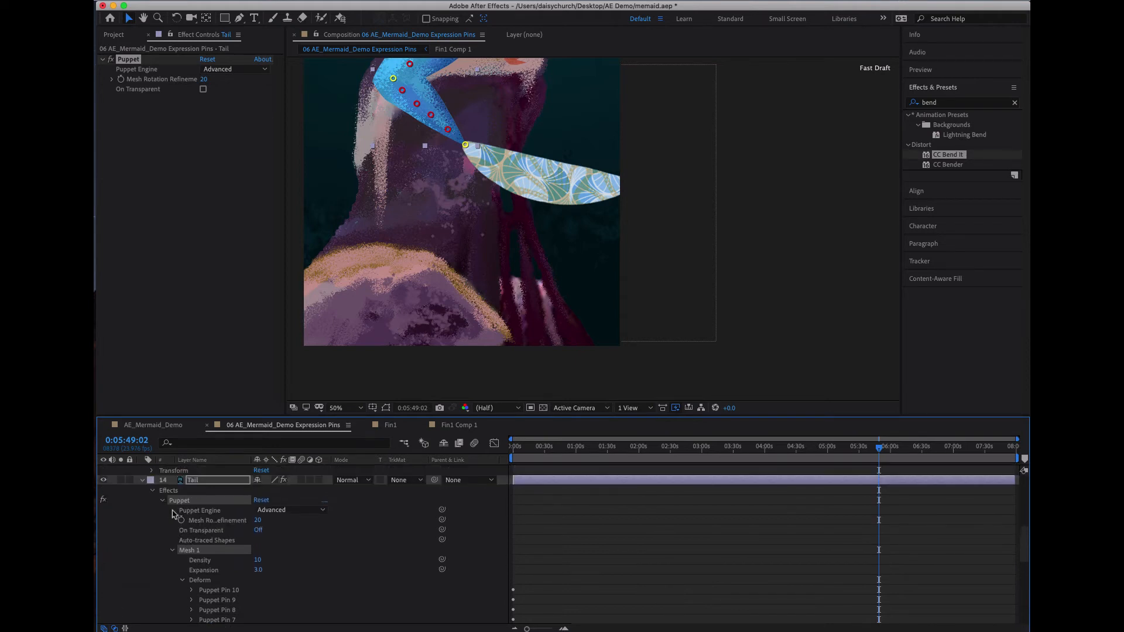
click(162, 501)
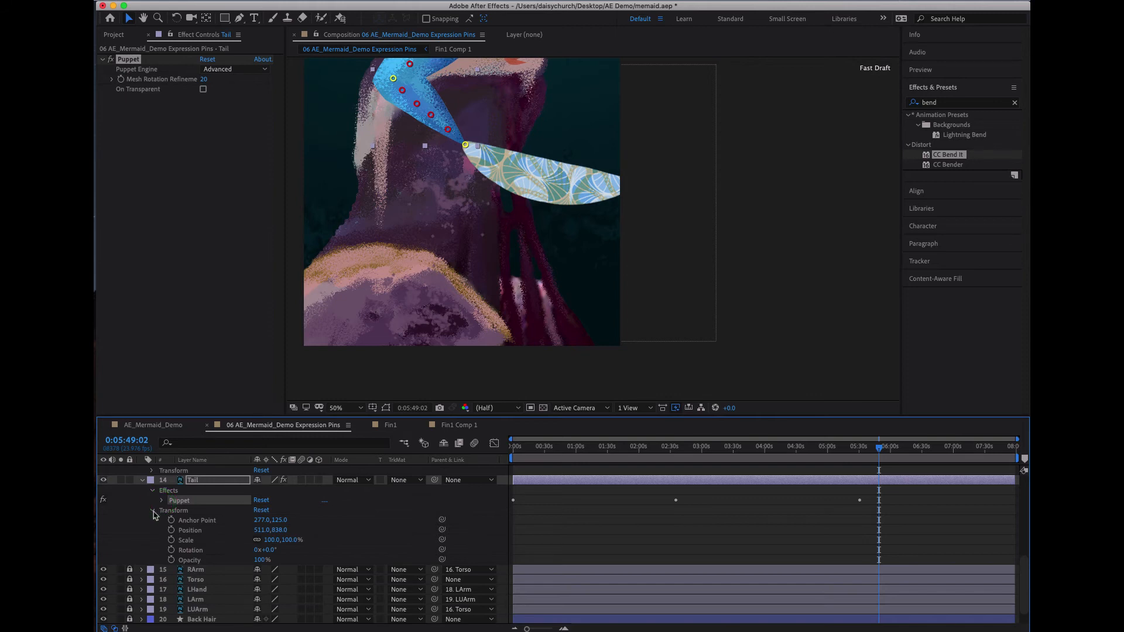
click(212, 507)
key(u)
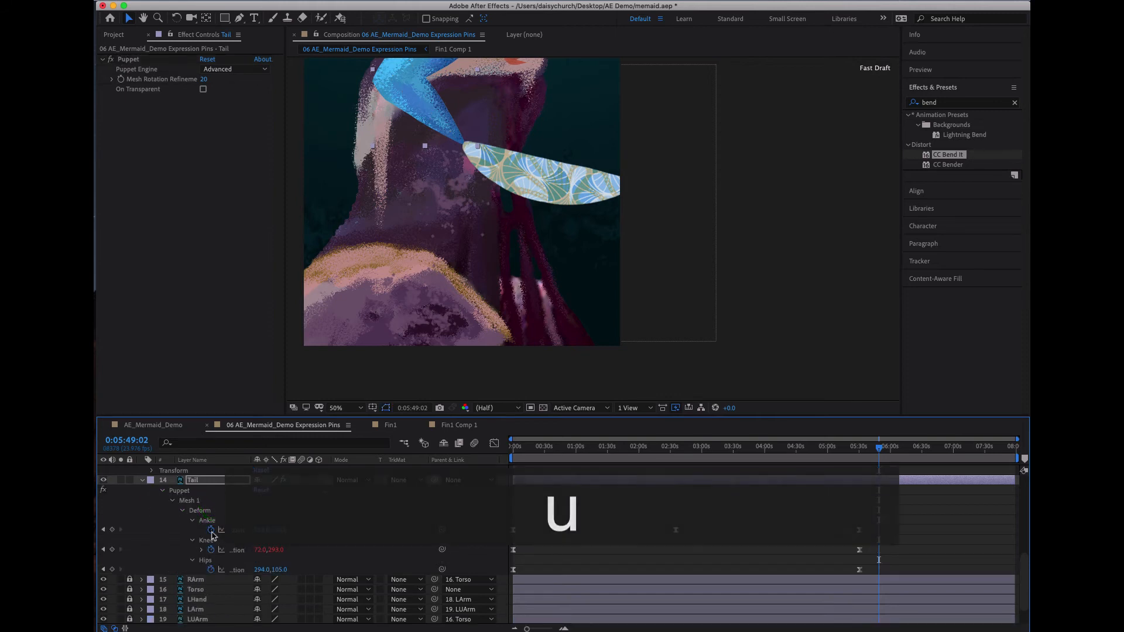
click(211, 531)
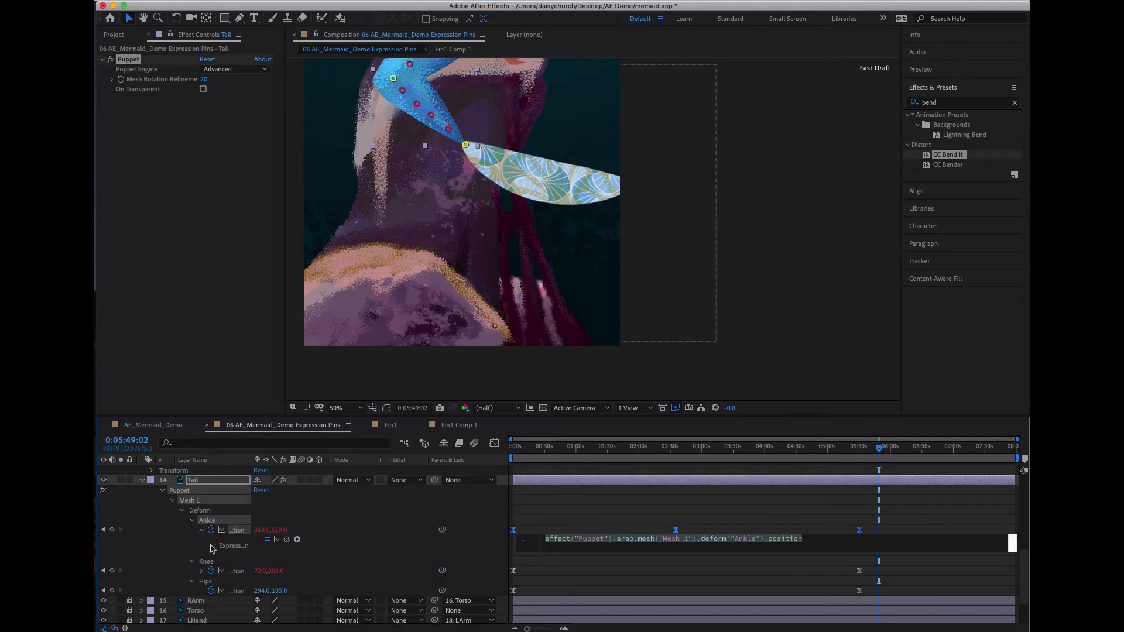
alt+click(211, 529)
- Scrub through the timeline to review the tail and fin motion, collapsing the Tail layer's properties
click(538, 448)
drag(538, 447, 976, 539)
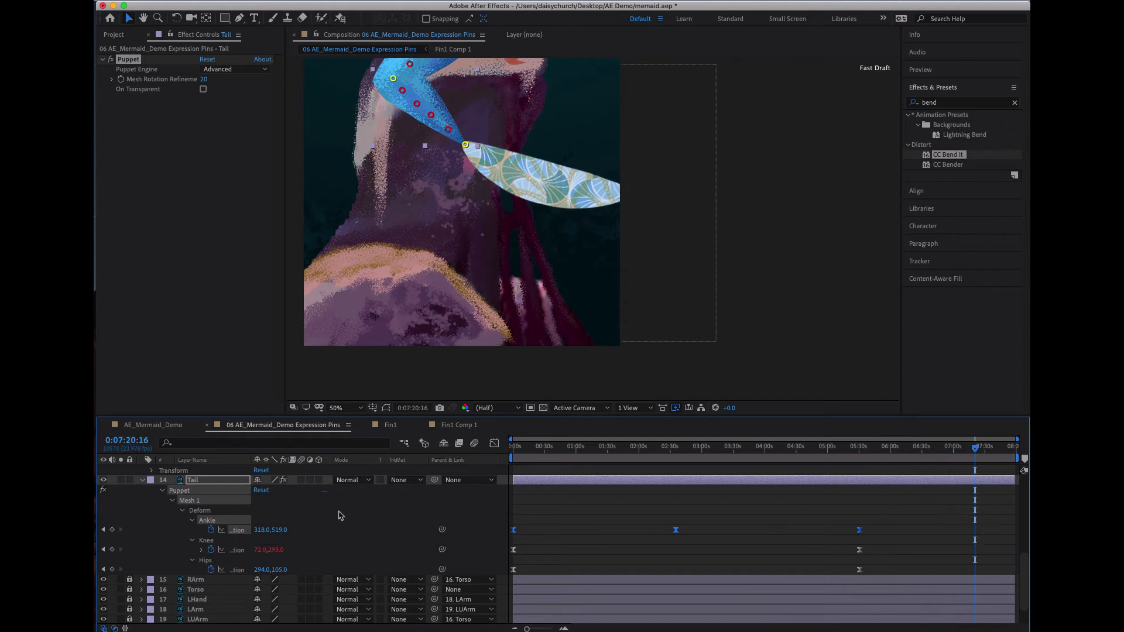
click(144, 481)
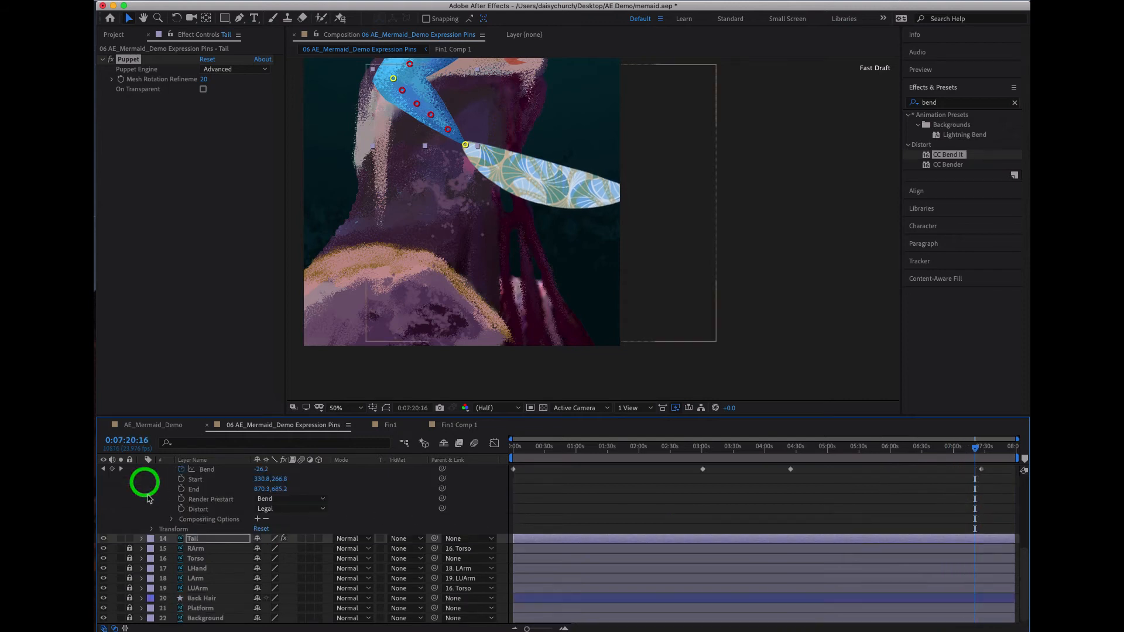
drag(482, 447, 999, 507)
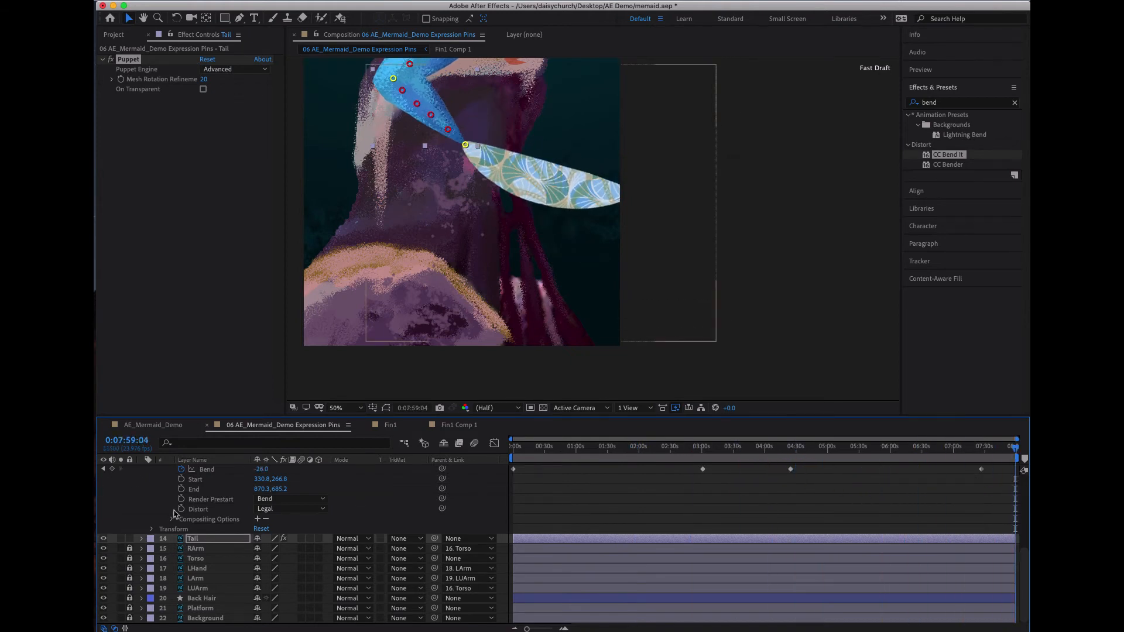
- Collapse the Fin1 layer's properties and lock the Tail layer
scroll(174, 520, up, 3)
click(142, 499)
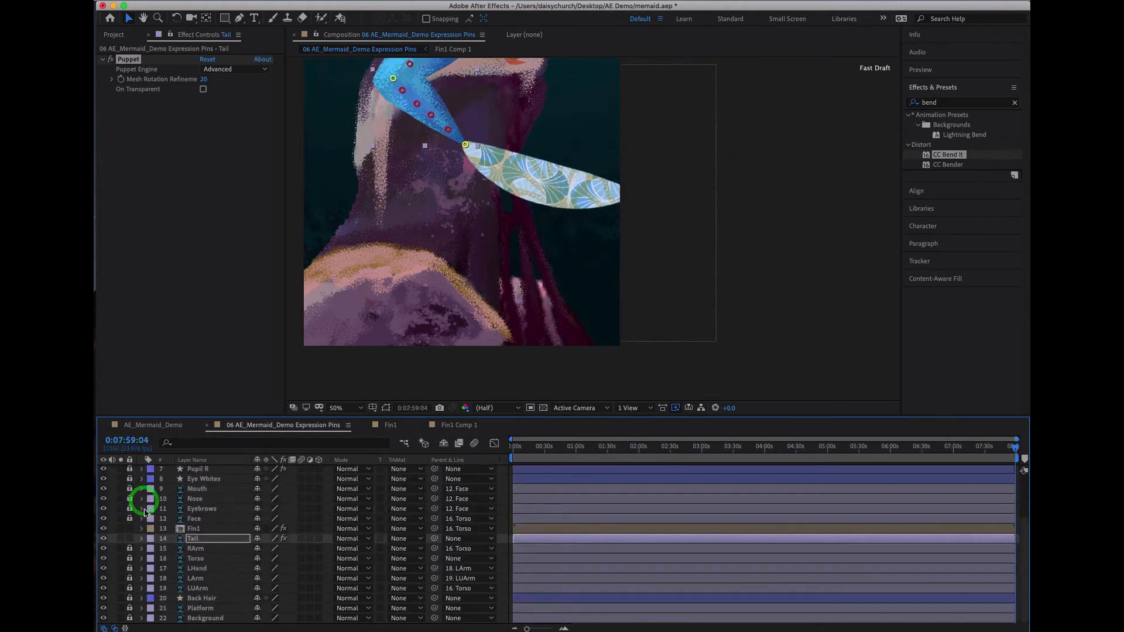
click(132, 539)
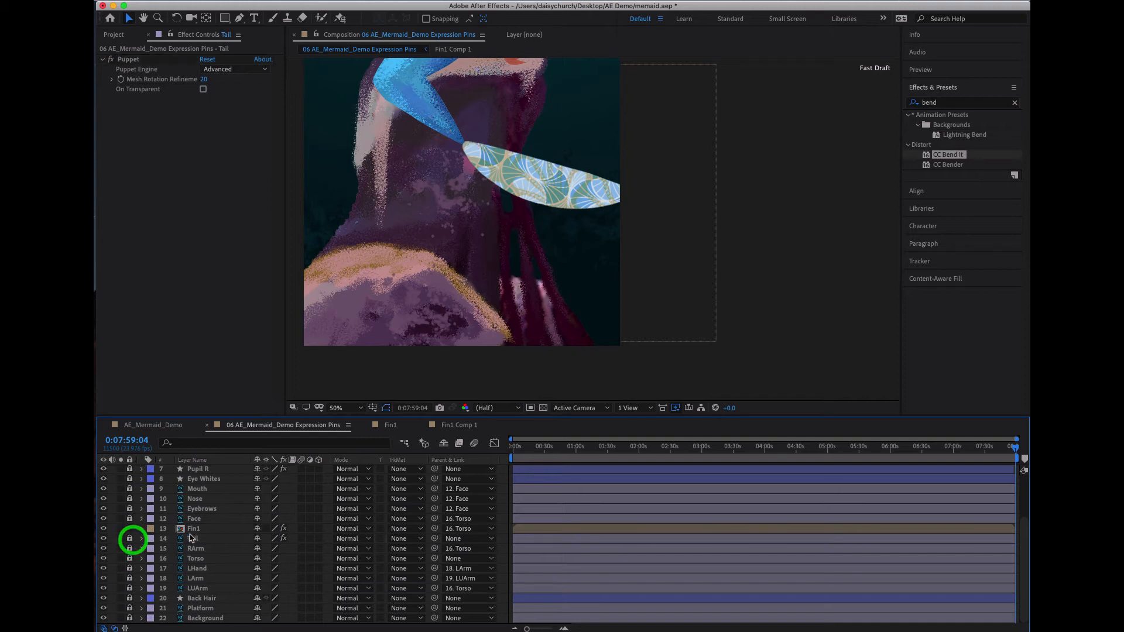
- Show Fin1's keyframed properties and increase the CC Bend It Bend value on its first keyframe at 0:00:00:00
click(206, 529)
key(u)
drag(520, 460, 485, 460)
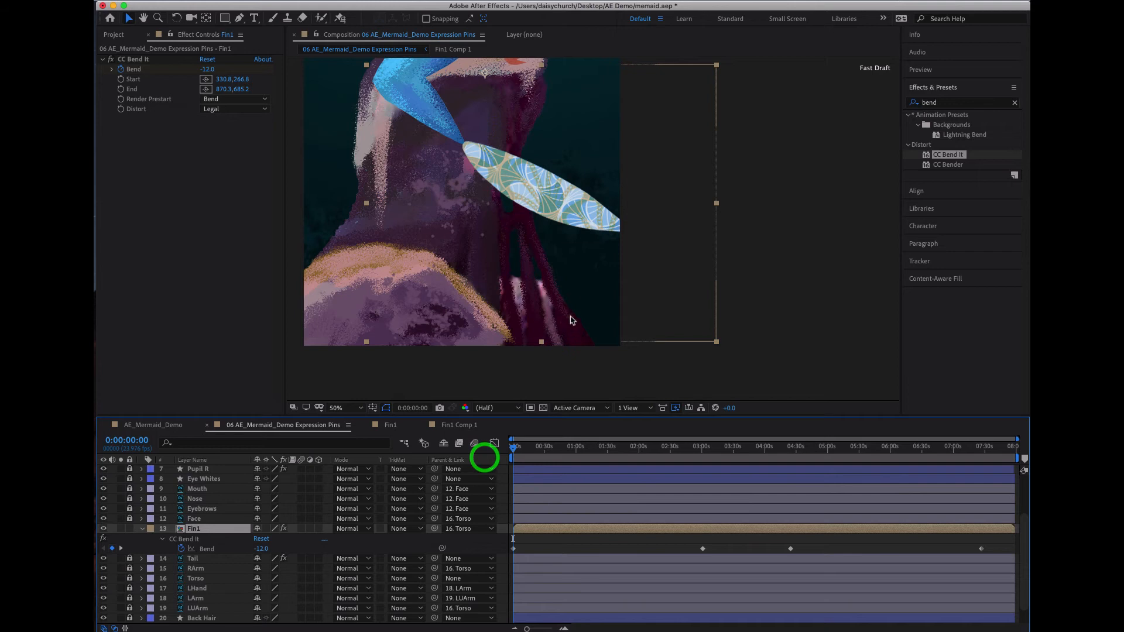
drag(209, 70, 247, 70)
- Move Fin1's second Bend keyframe slightly earlier, to just before the 3:00 mark, and scrub the fin's motion
drag(564, 449, 720, 447)
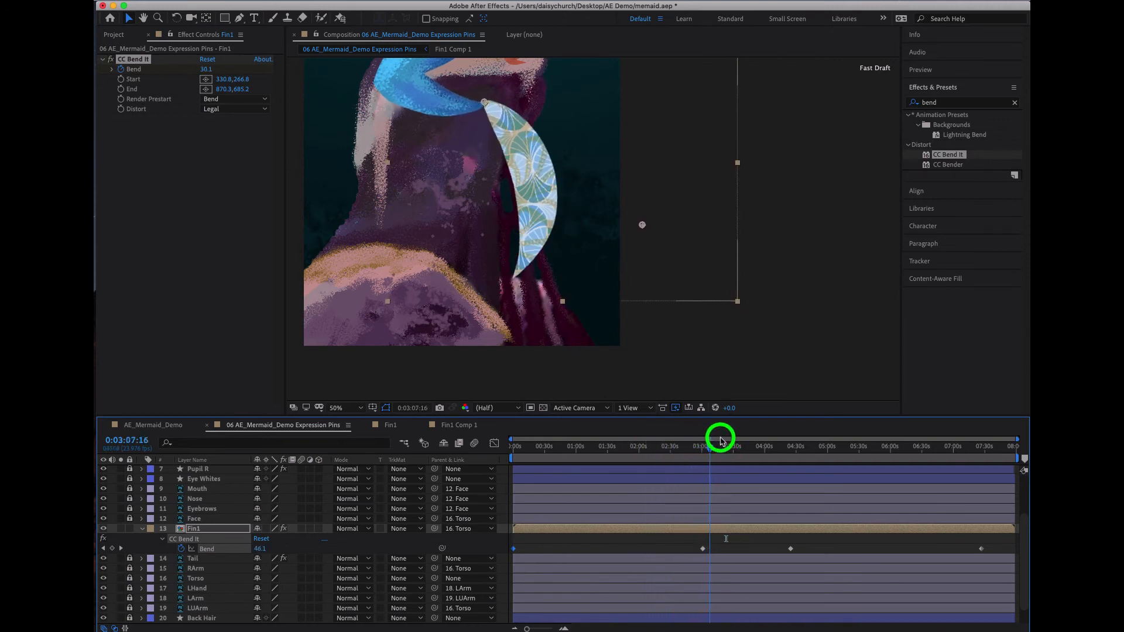
drag(703, 549, 691, 549)
drag(678, 449, 962, 476)
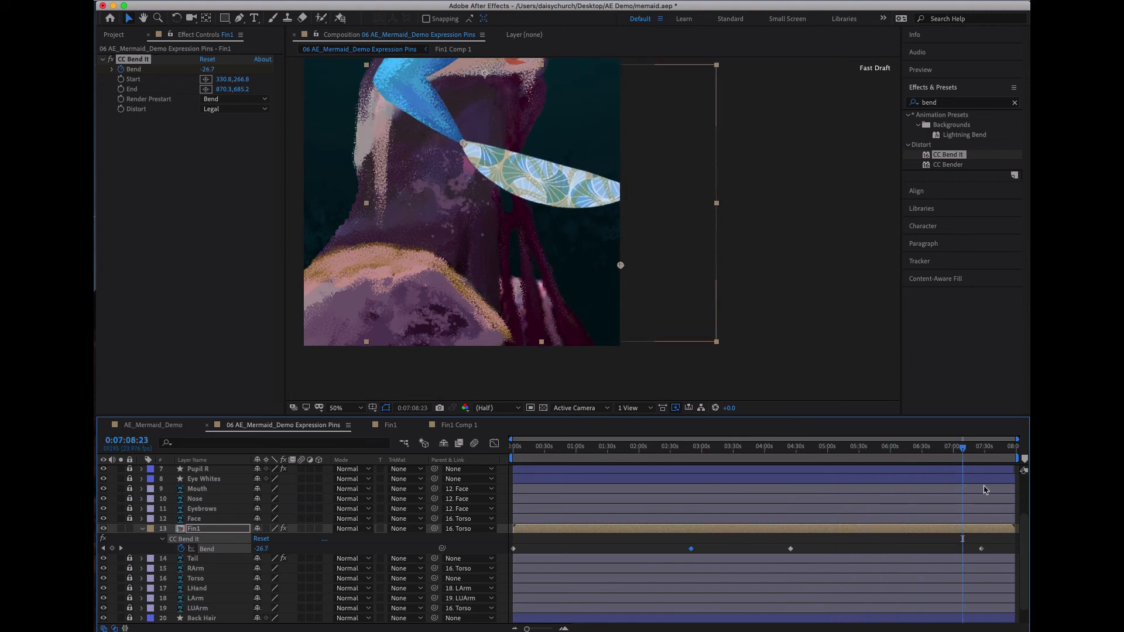
- Set the Bend value of Fin1's last keyframe at 0:07:26:19 to 18.0
click(979, 446)
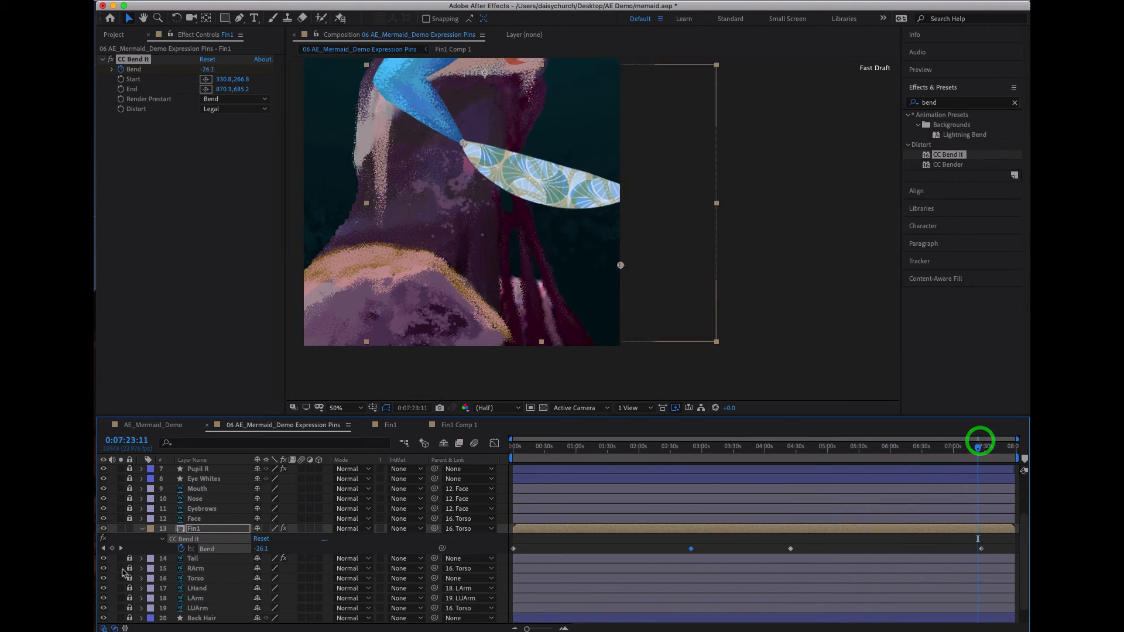
click(121, 549)
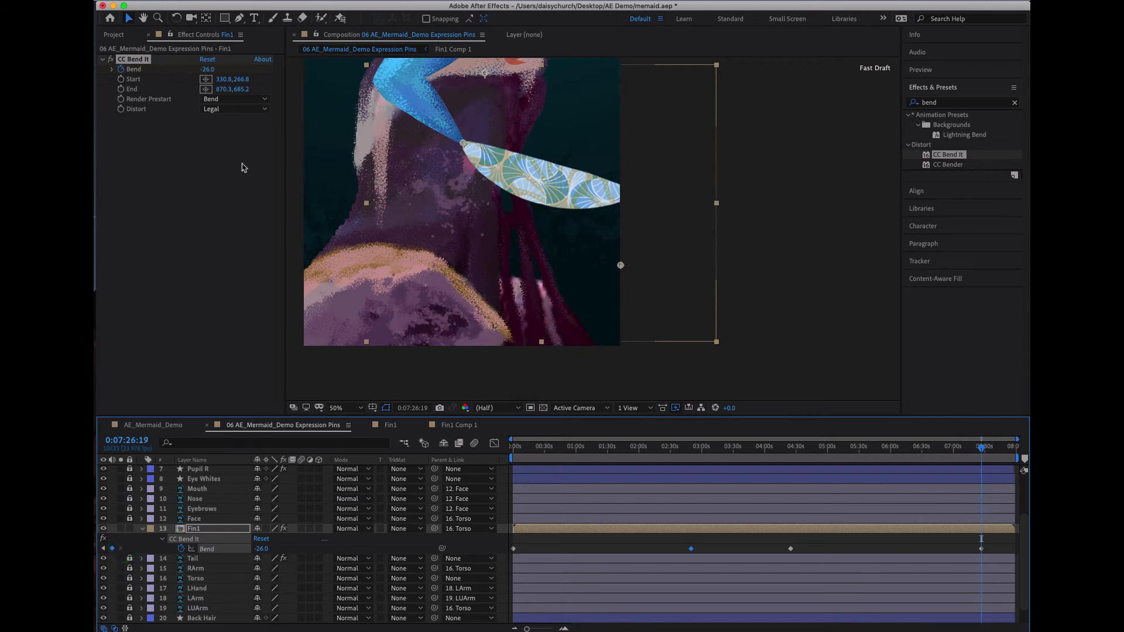
drag(209, 71, 223, 61)
- Apply Easy Ease to all of Fin1's Bend keyframes and scrub through the timeline to check the motion
drag(512, 447, 1005, 458)
drag(993, 542, 448, 556)
key(F9)
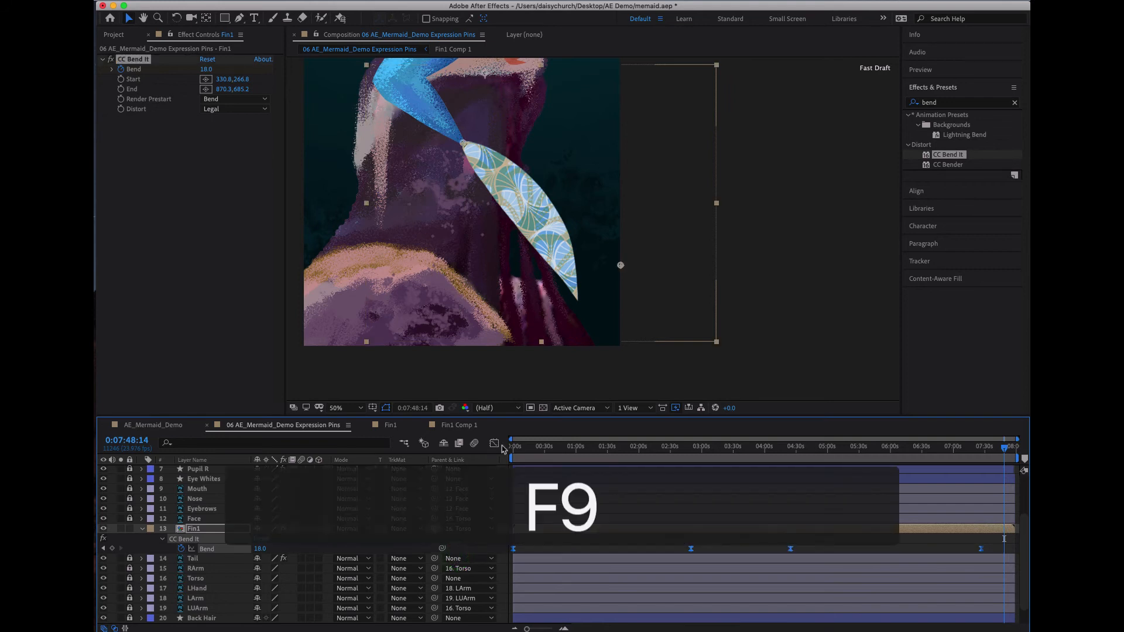
drag(516, 446, 907, 448)
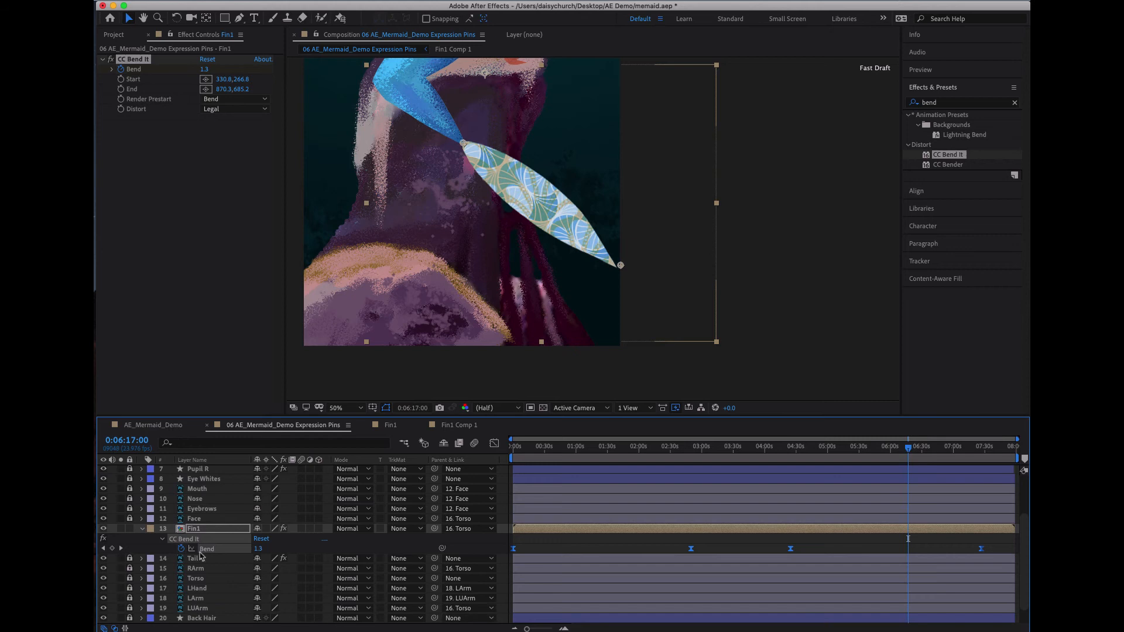
- Collapse Fin1's properties and duplicate the layer by copying and pasting it, producing Fin2
click(141, 529)
right_click(215, 530)
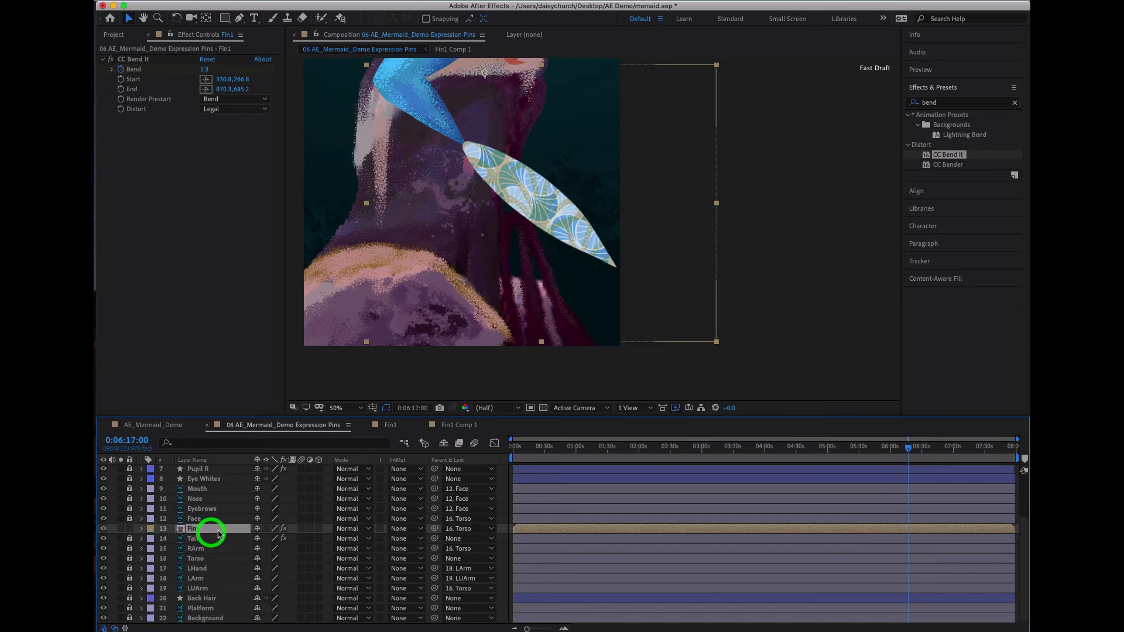
click(206, 530)
key(super+c)
key(super+v)
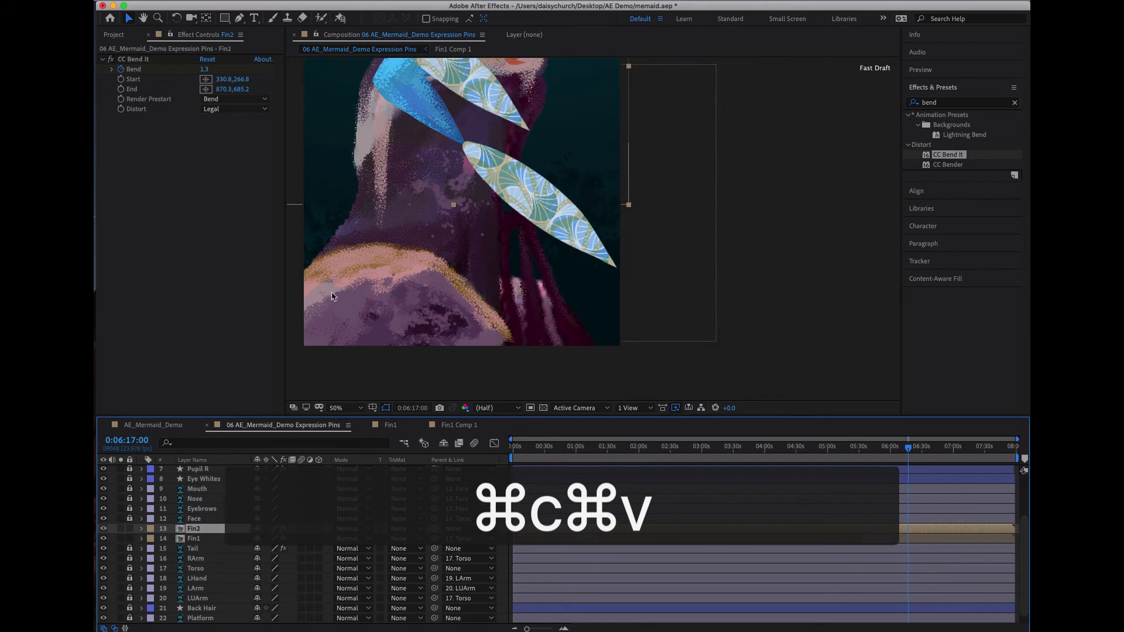
- Open Fin2's Transform properties and try removing the expression from its Position, undoing each attempt
click(533, 188)
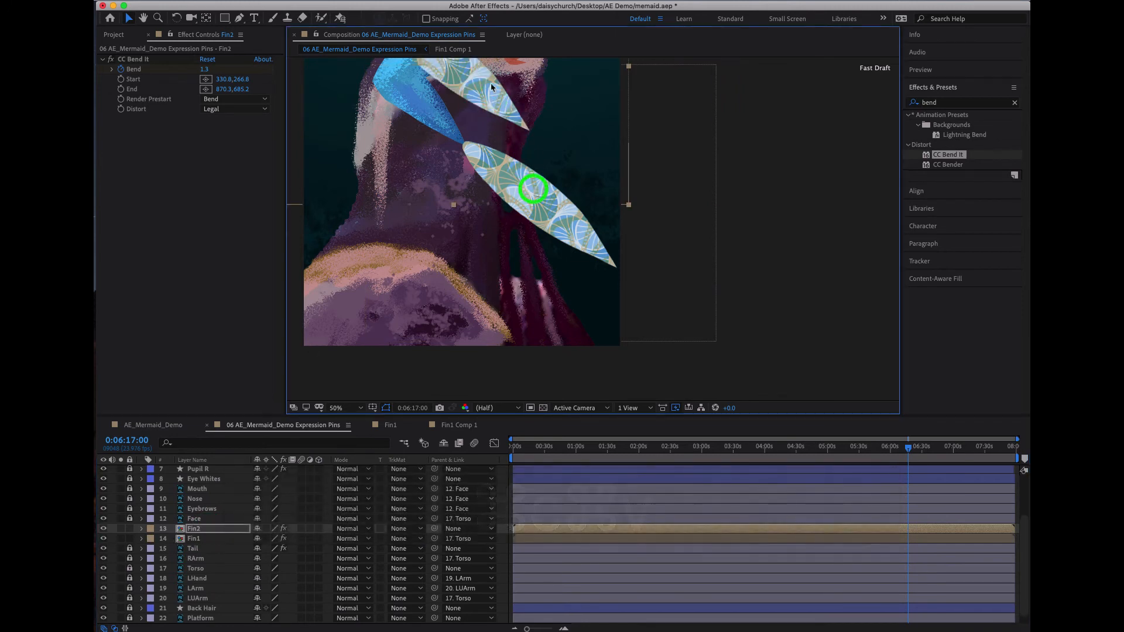
click(321, 185)
scroll(414, 220, down, 2)
click(362, 181)
click(508, 136)
click(517, 168)
click(141, 528)
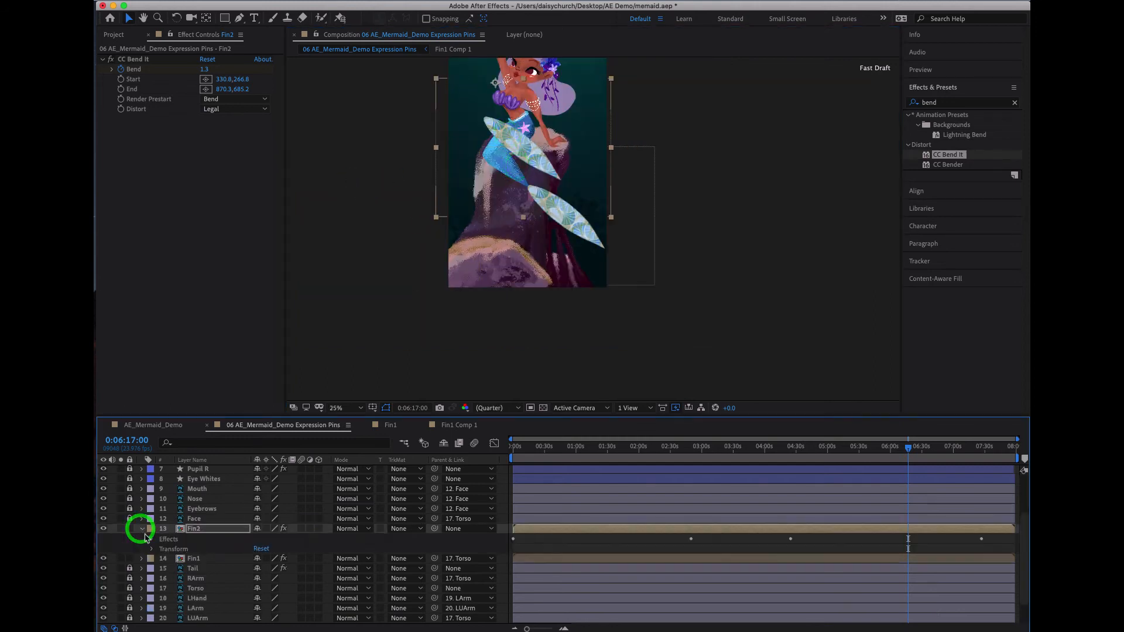
click(152, 550)
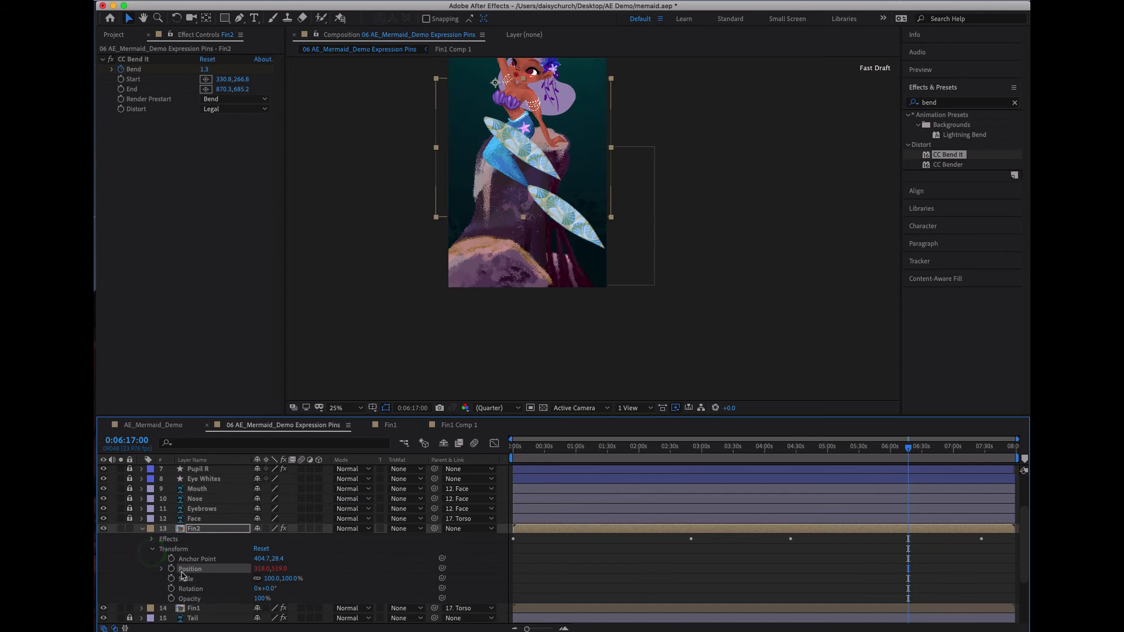
alt+click(171, 569)
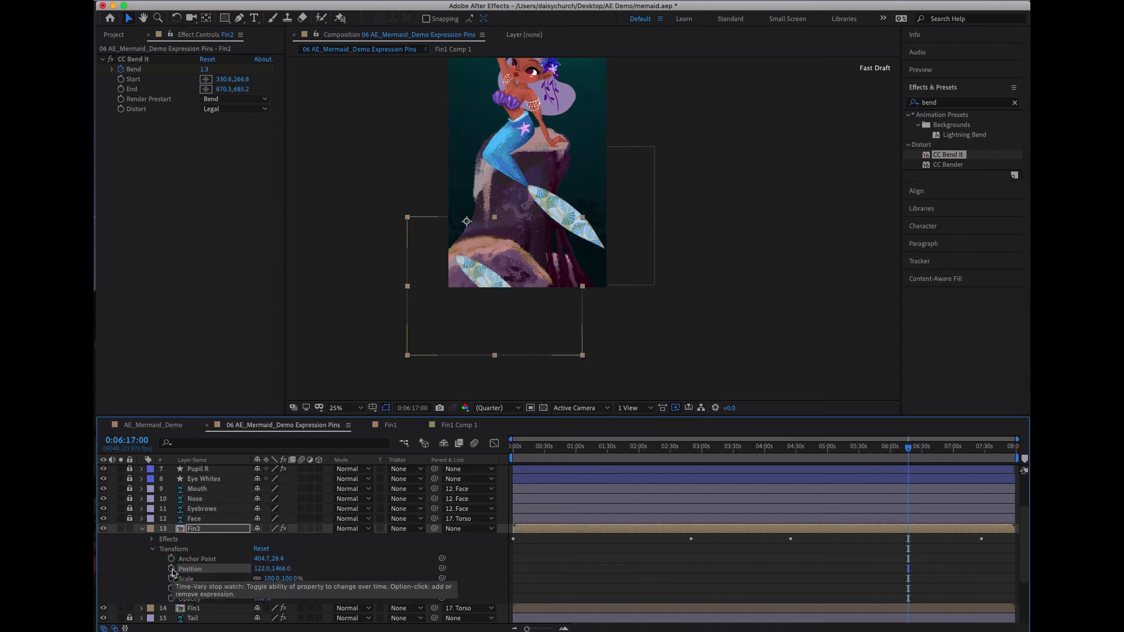
key(super+z)
alt+click(171, 569)
key(super+z)
alt+click(172, 570)
key(super+z)
- Show Fin2's keyframed properties and add the default expression to its CC Bend It Bend property
click(222, 530)
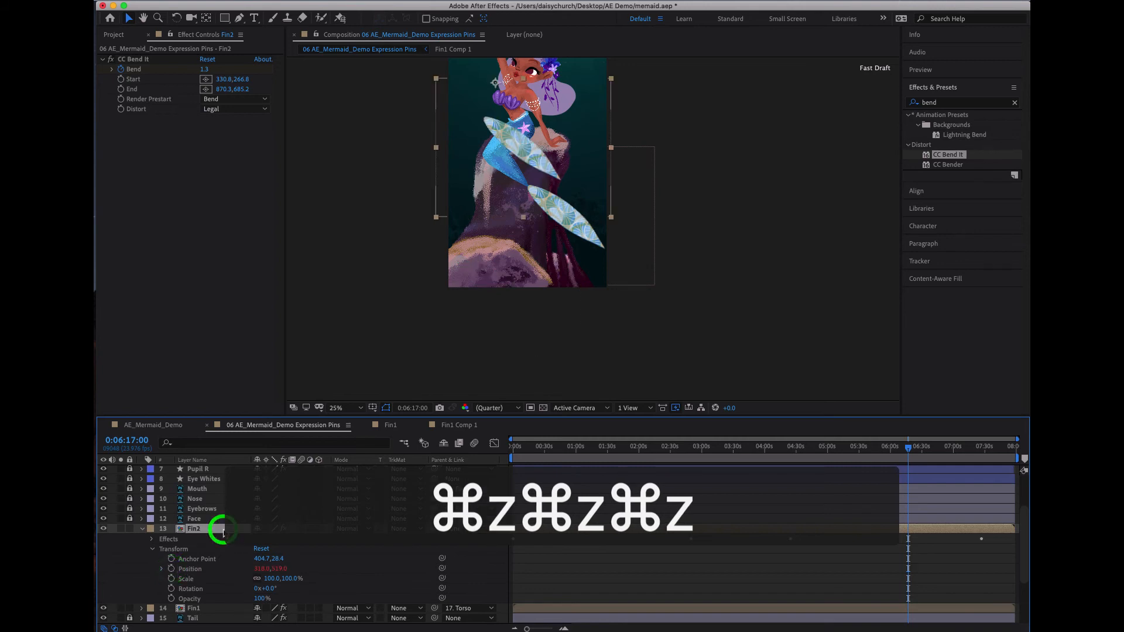
key(u)
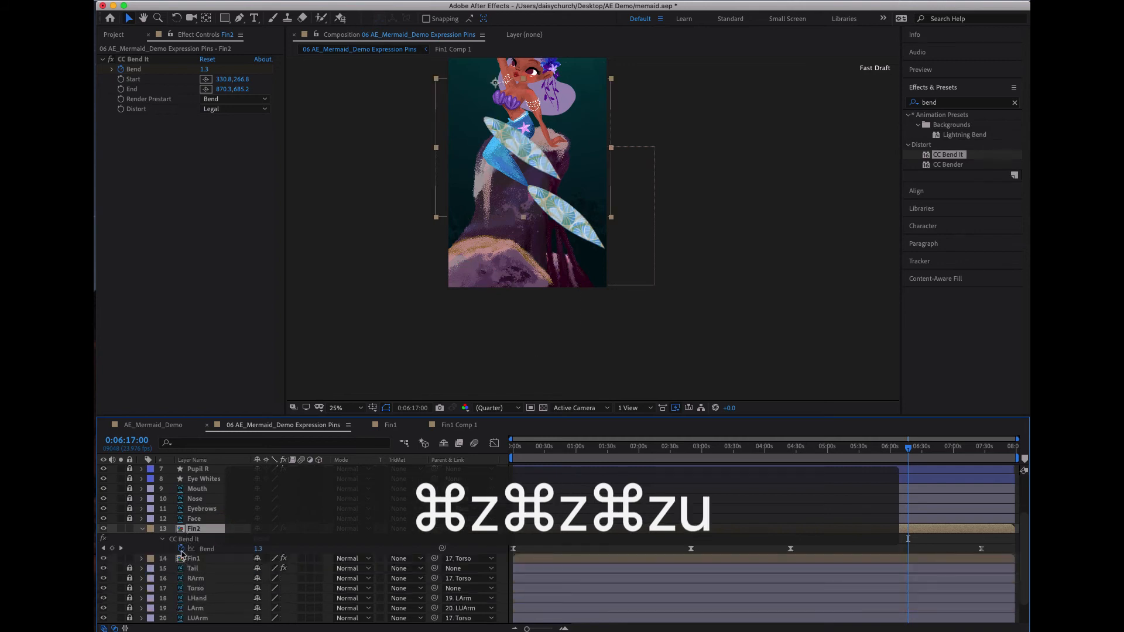
click(213, 531)
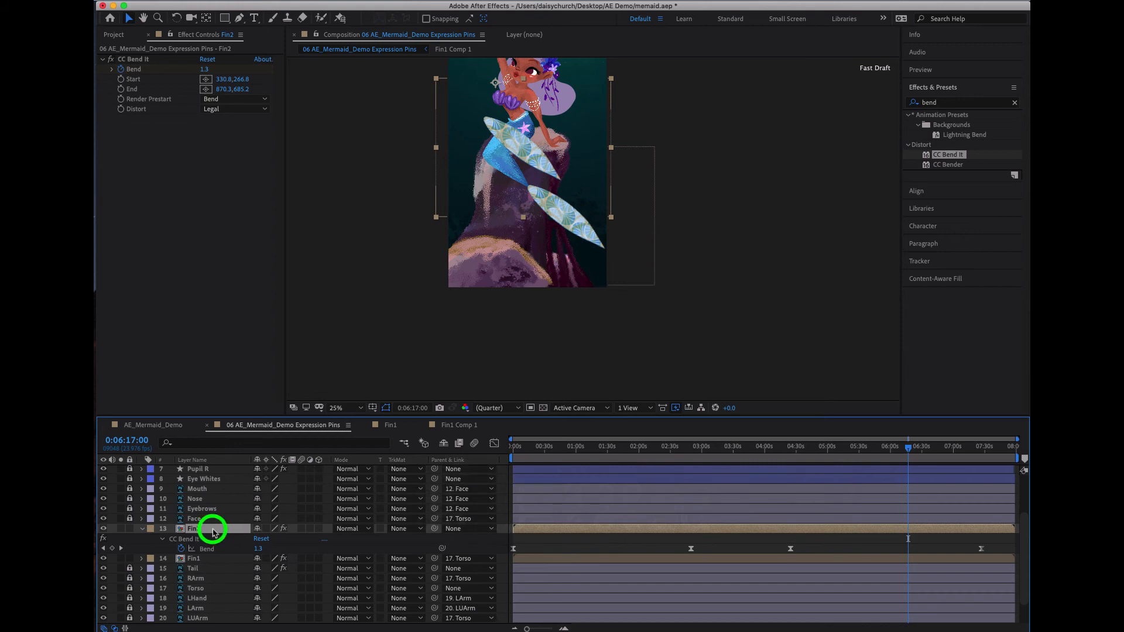
click(210, 558)
click(217, 529)
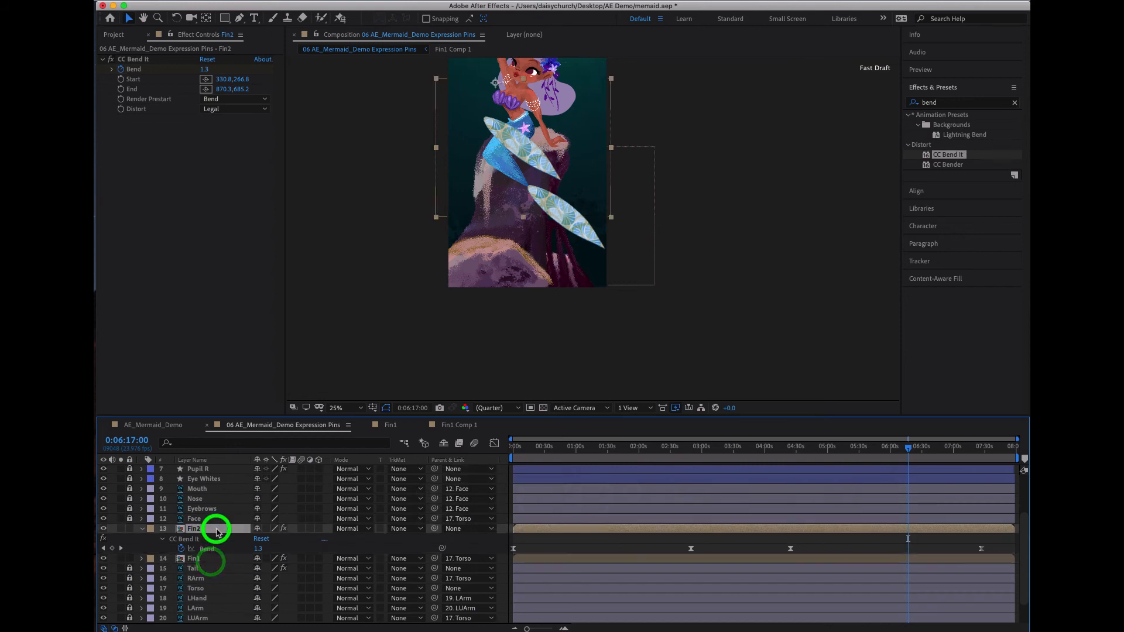
alt+click(182, 550)
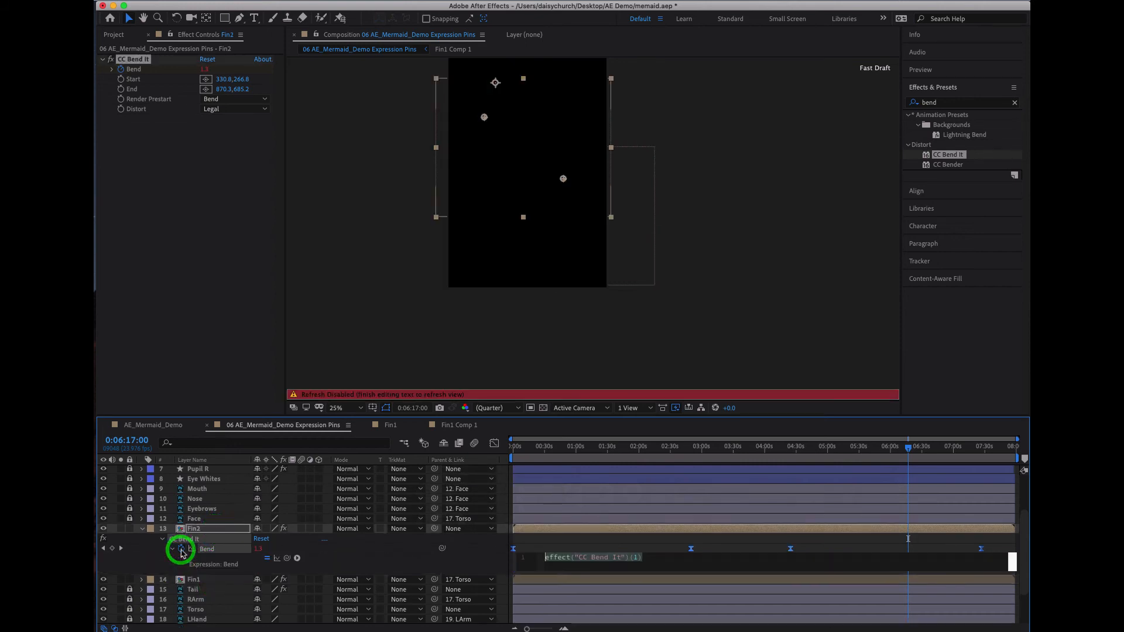
key(super+z)
click(205, 511)
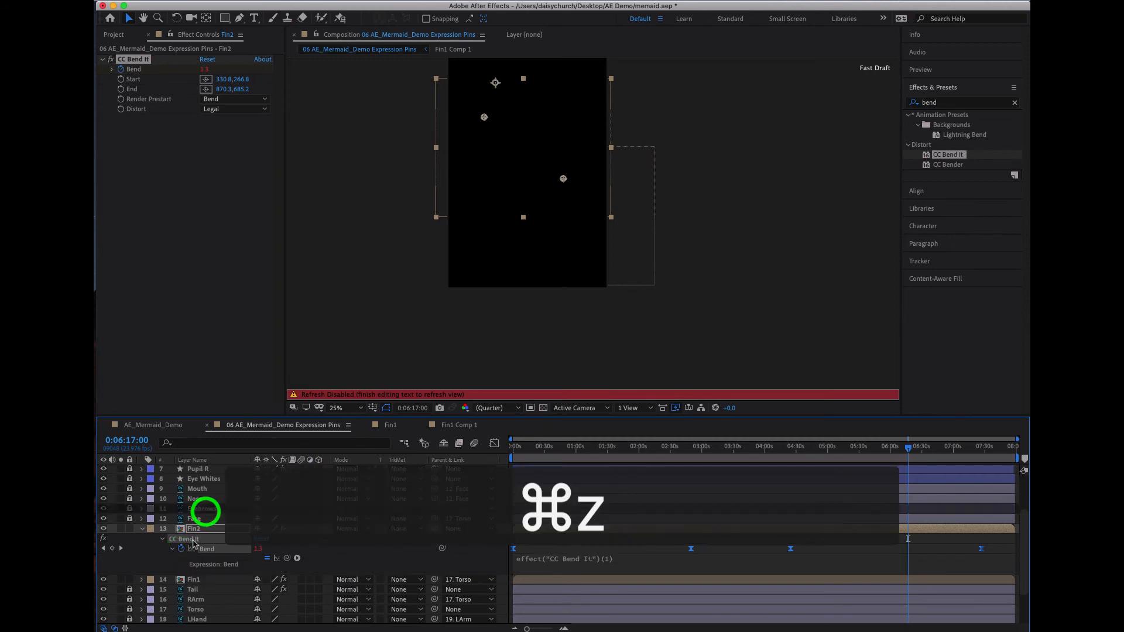
click(173, 549)
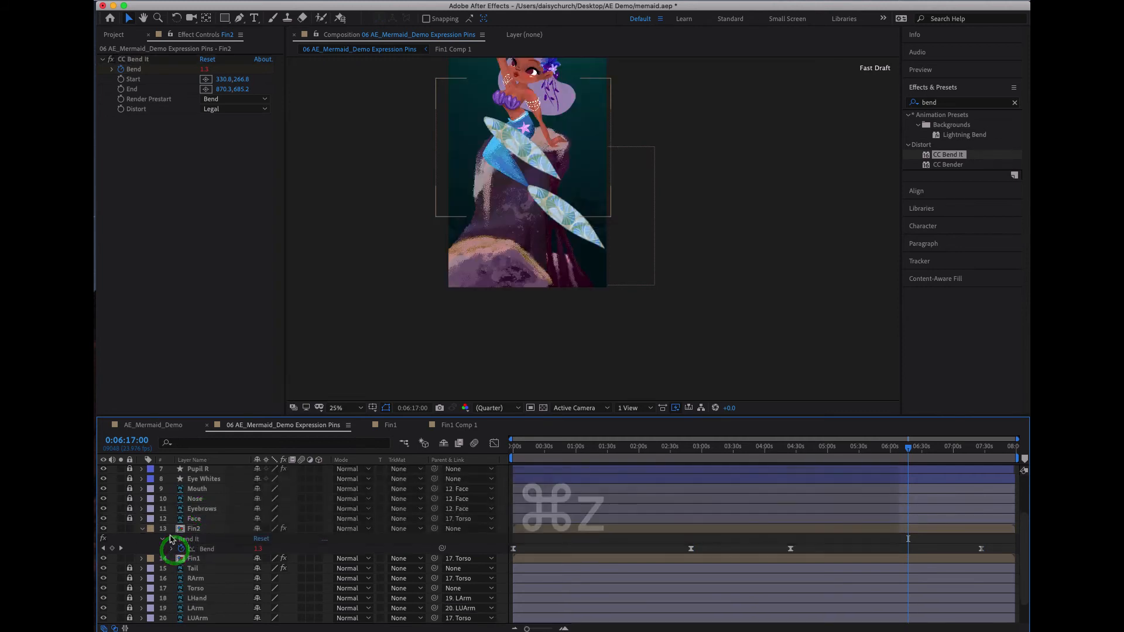
- Expand Fin2's Transform properties and reveal the expression on its Position
click(200, 532)
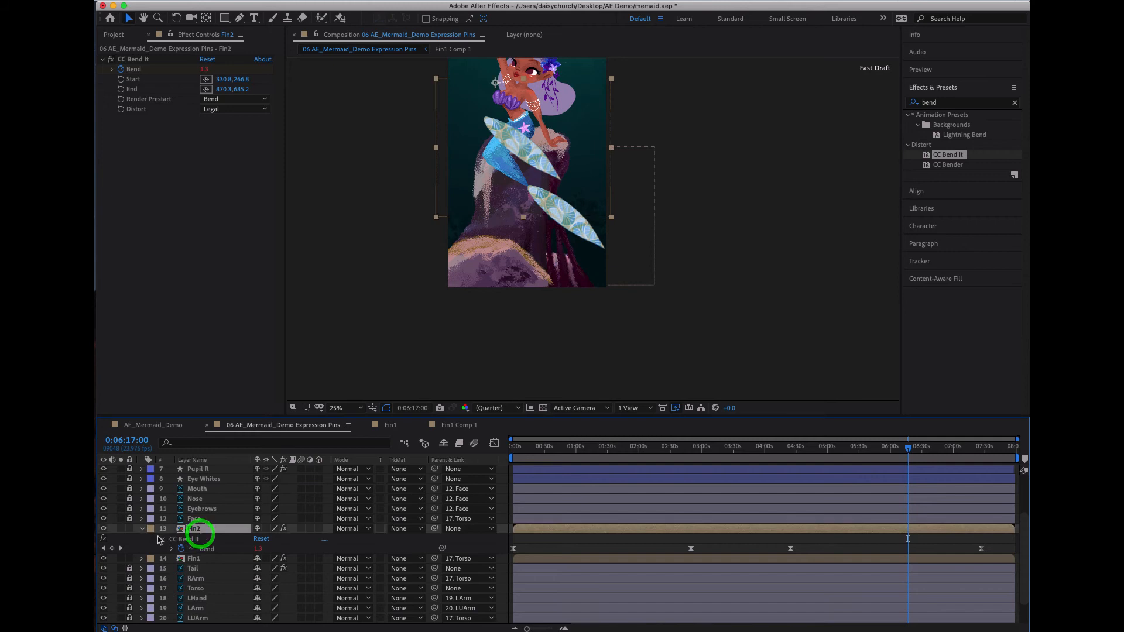
click(142, 529)
click(142, 529)
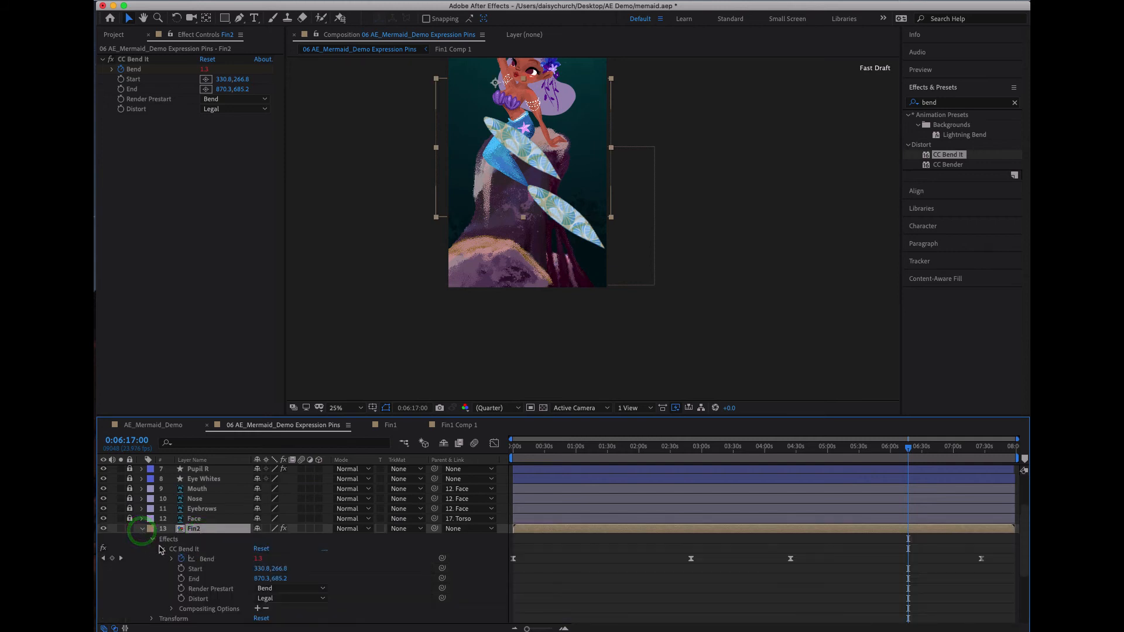
click(156, 544)
click(152, 543)
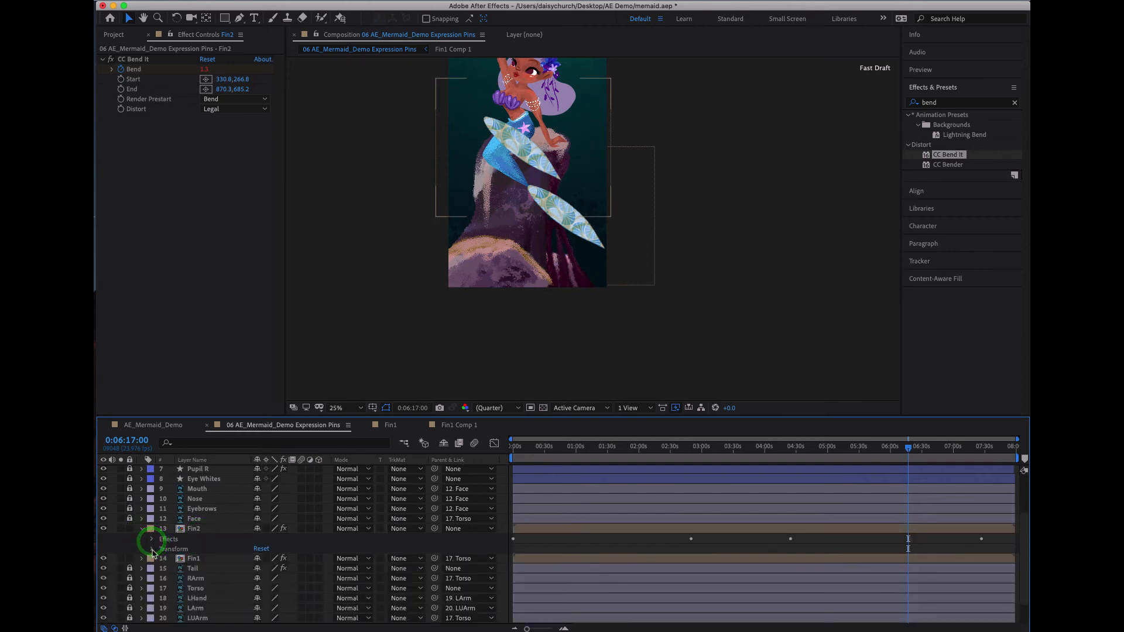
click(152, 549)
click(162, 569)
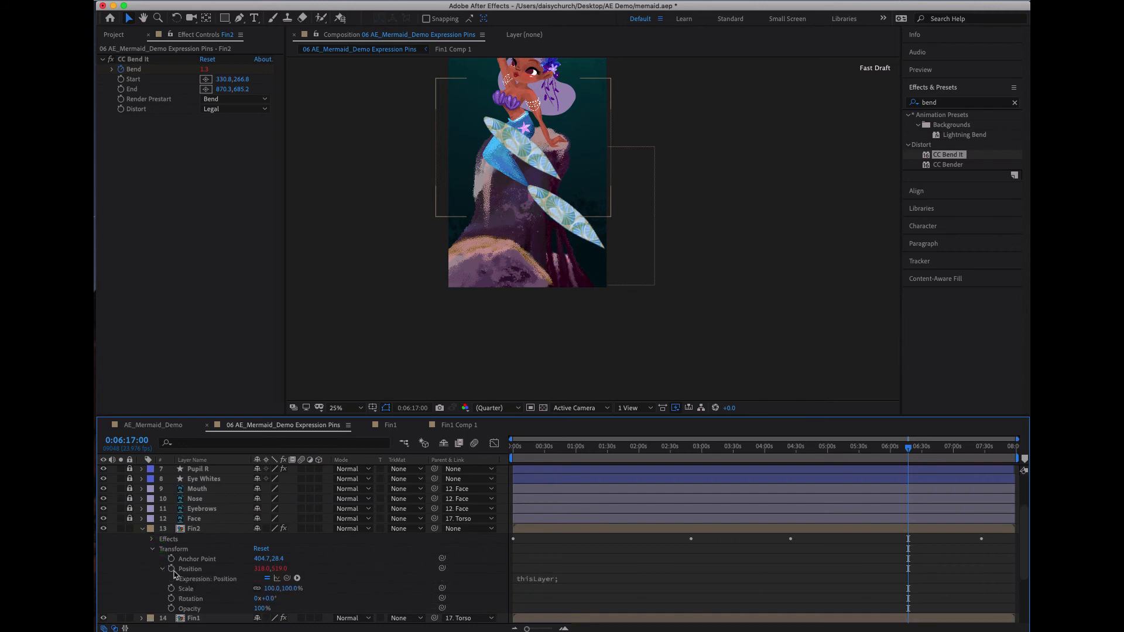
- Remove the expression from Fin2's Position and undo the removal
alt+click(171, 569)
key(super+z)
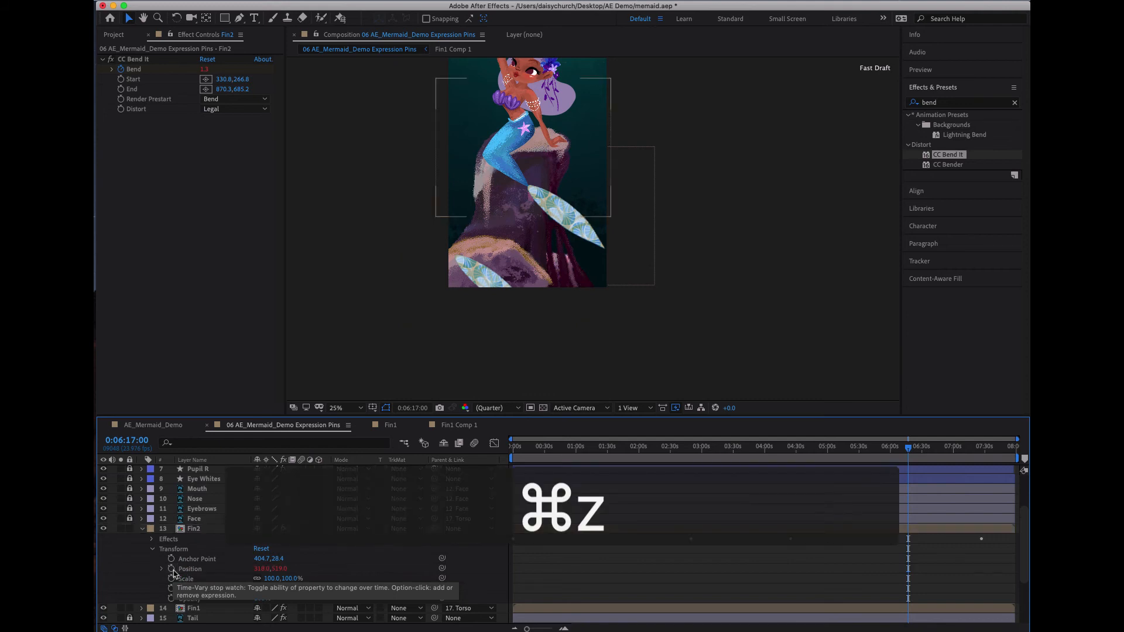
key(super+z)
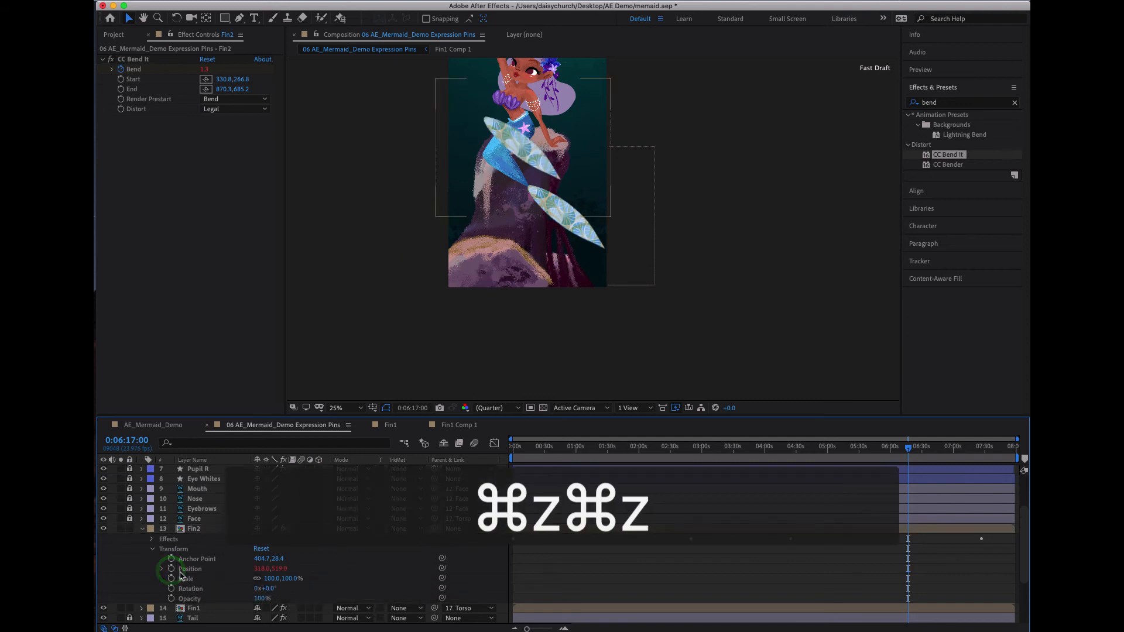
- Open the full Position expression of Fin2 to examine its link to the Tail's Ankle puppet pin
click(161, 570)
scroll(161, 570, down, 1)
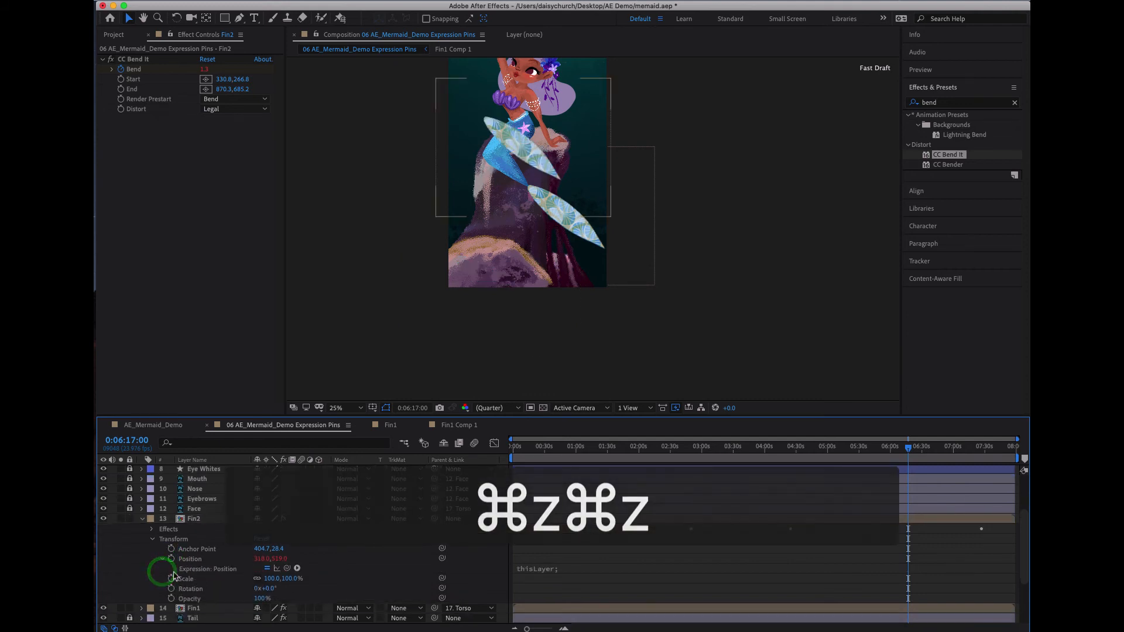
click(195, 572)
click(208, 573)
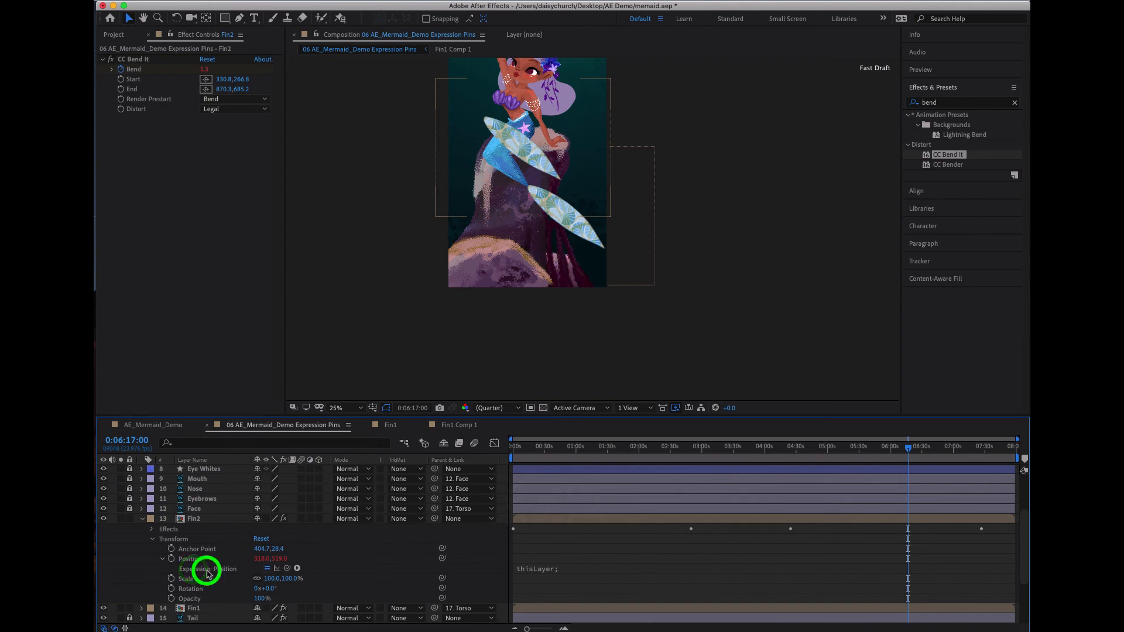
click(566, 569)
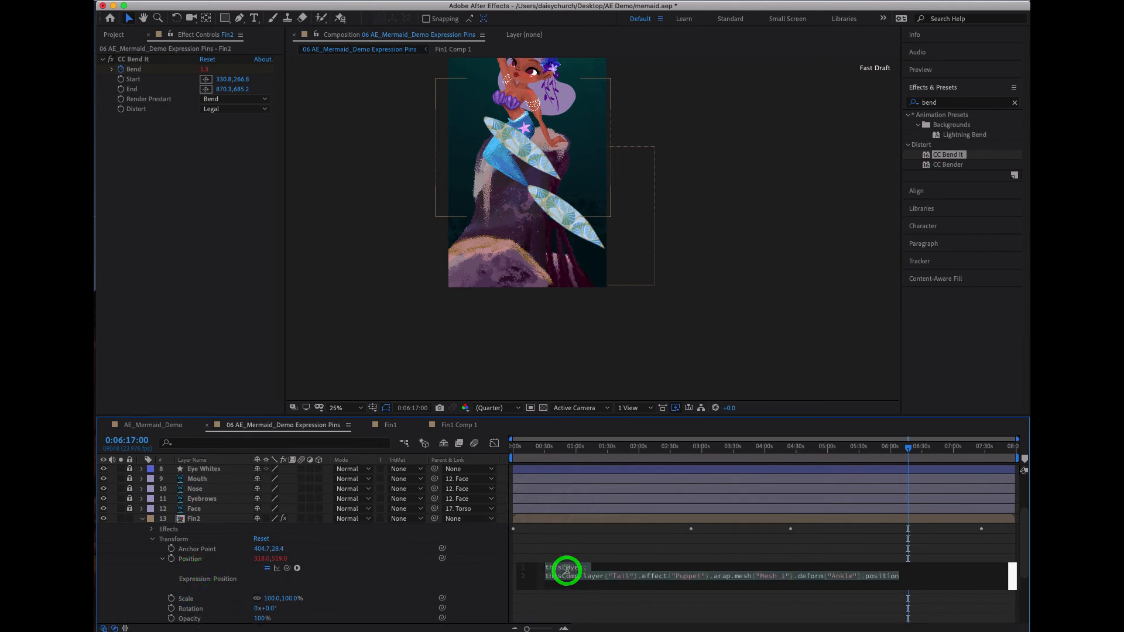
click(566, 569)
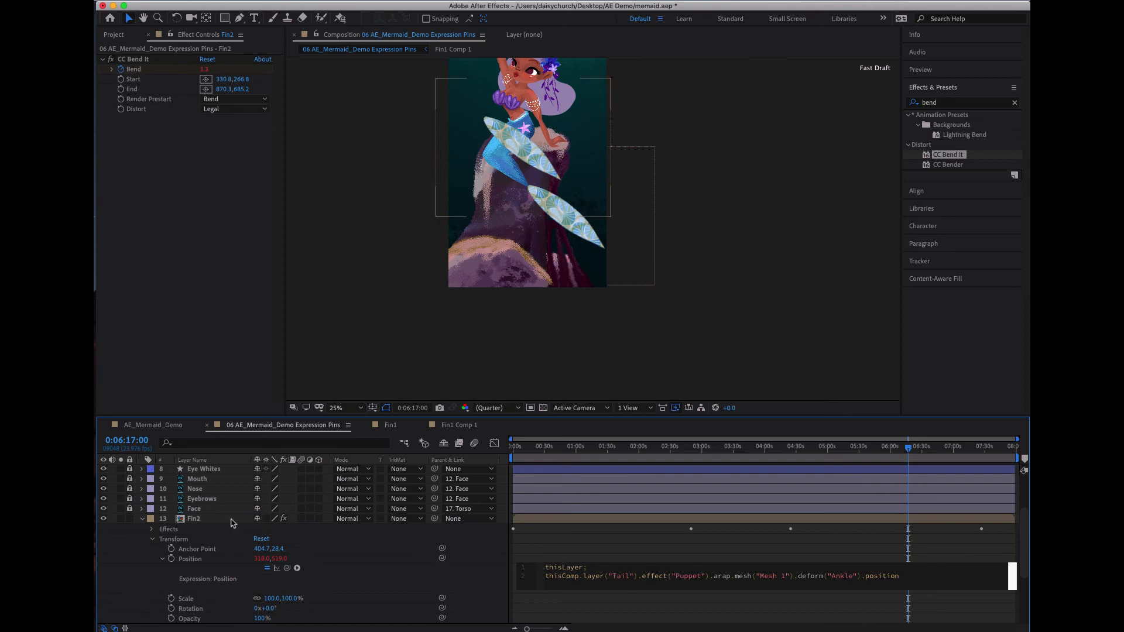
- Offset Fin2's anchor point to 100.7, -439.6 with the Pan Behind tool so the fin lies over Fin1 at the tail's tip
click(512, 142)
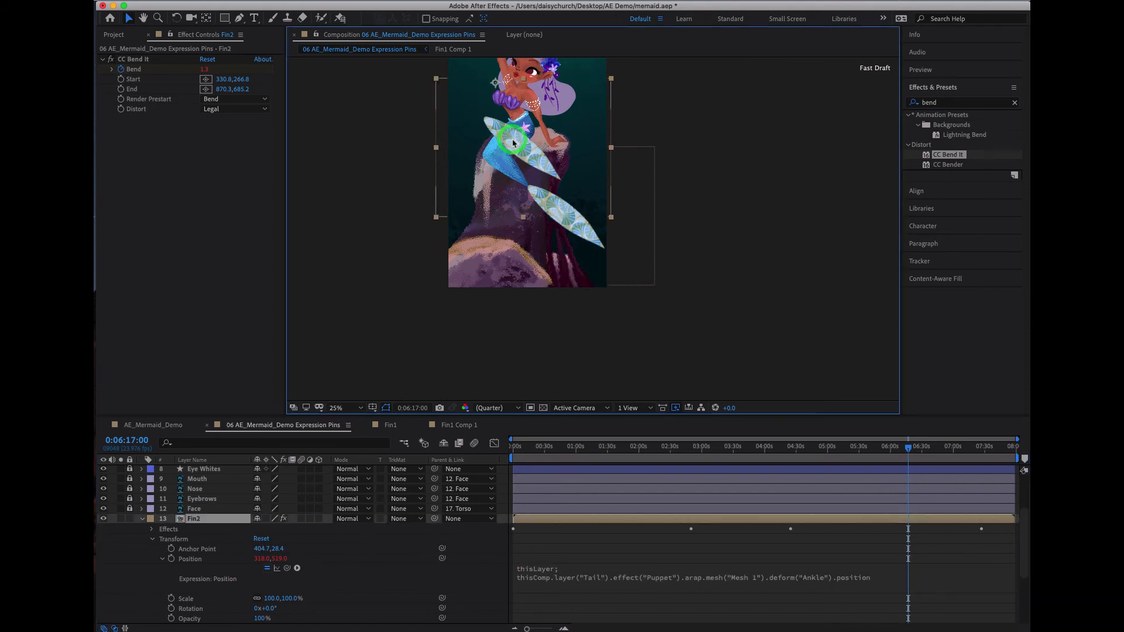
key(y)
drag(498, 89, 454, 21)
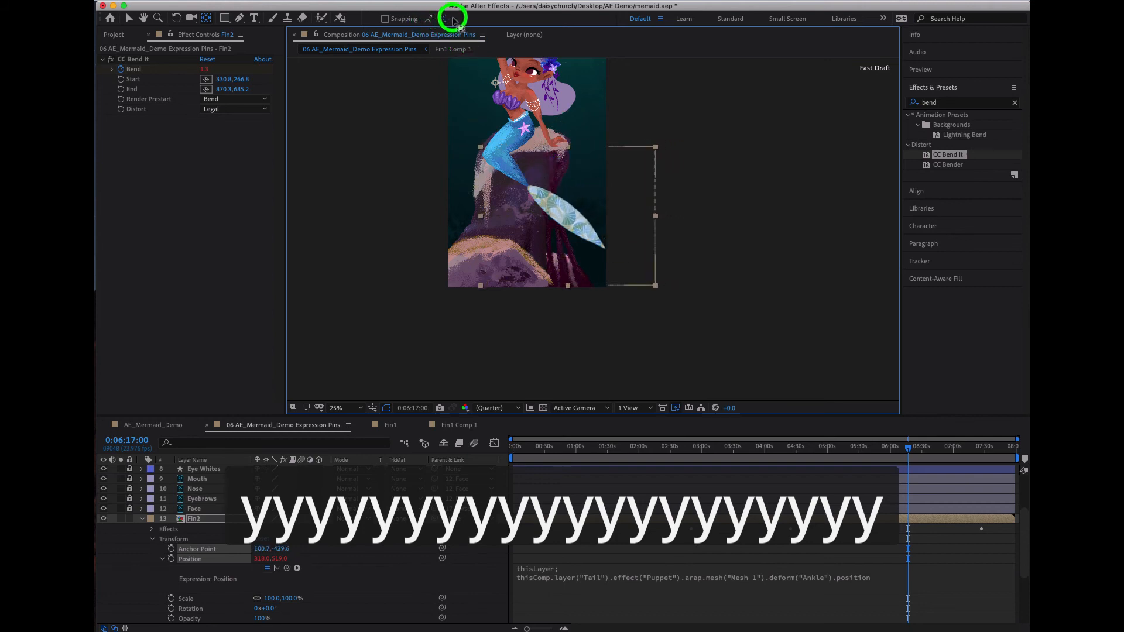
key(y)
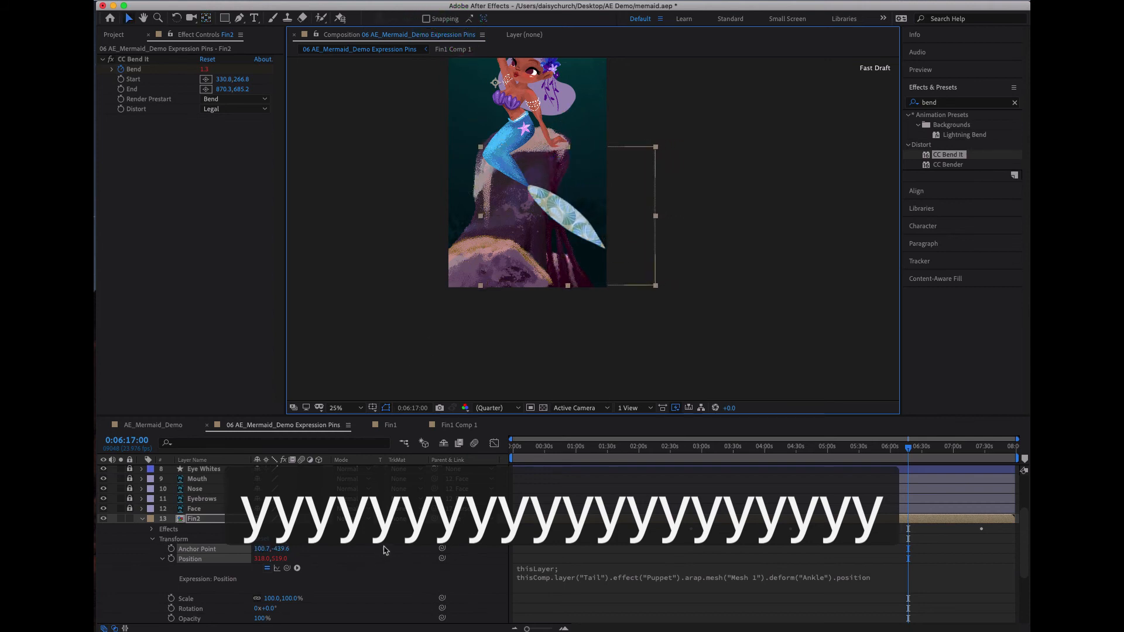
- Move Fin2's Bend keyframes after the first one about 45 seconds later, putting the second and third near 3:37 and 5:12
drag(542, 445, 882, 466)
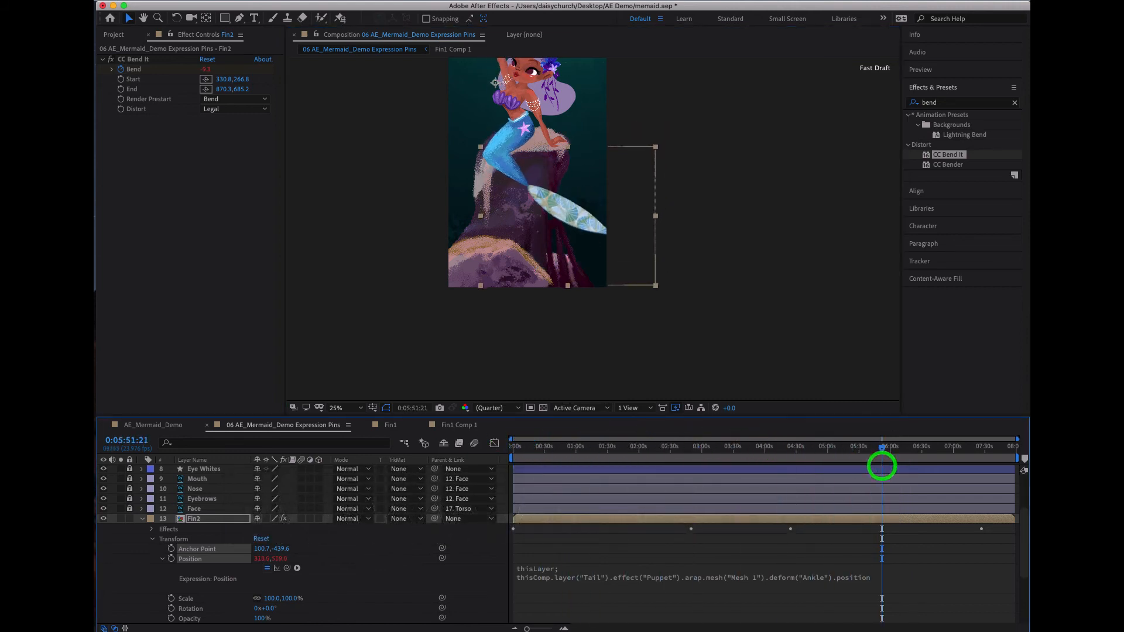
click(152, 539)
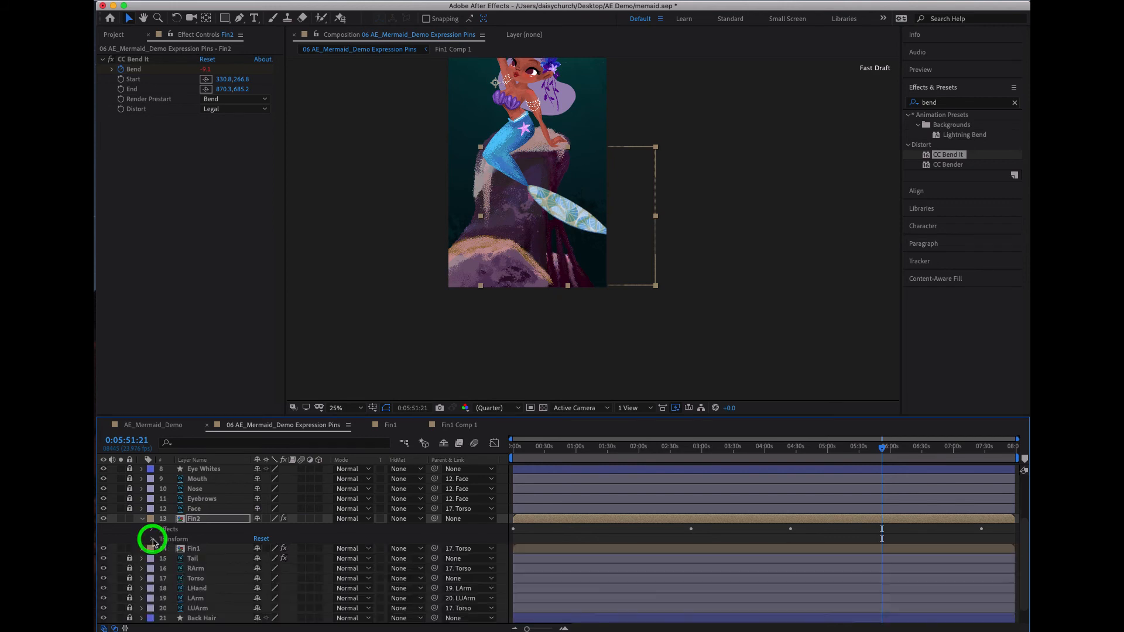
click(153, 530)
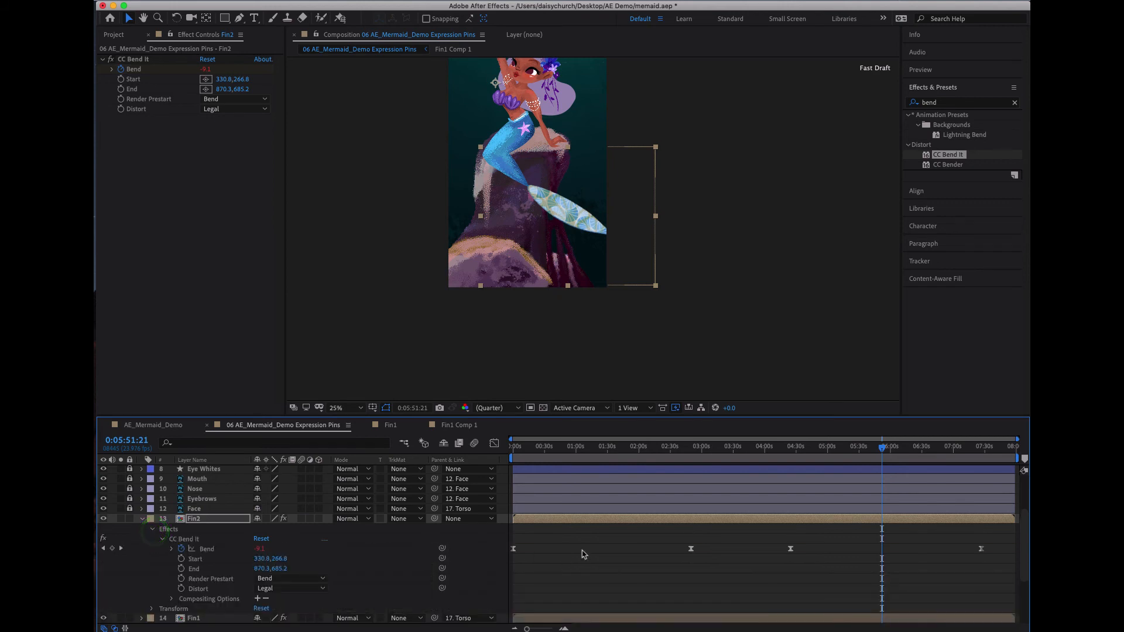
drag(988, 539, 658, 597)
click(695, 550)
drag(697, 551, 742, 553)
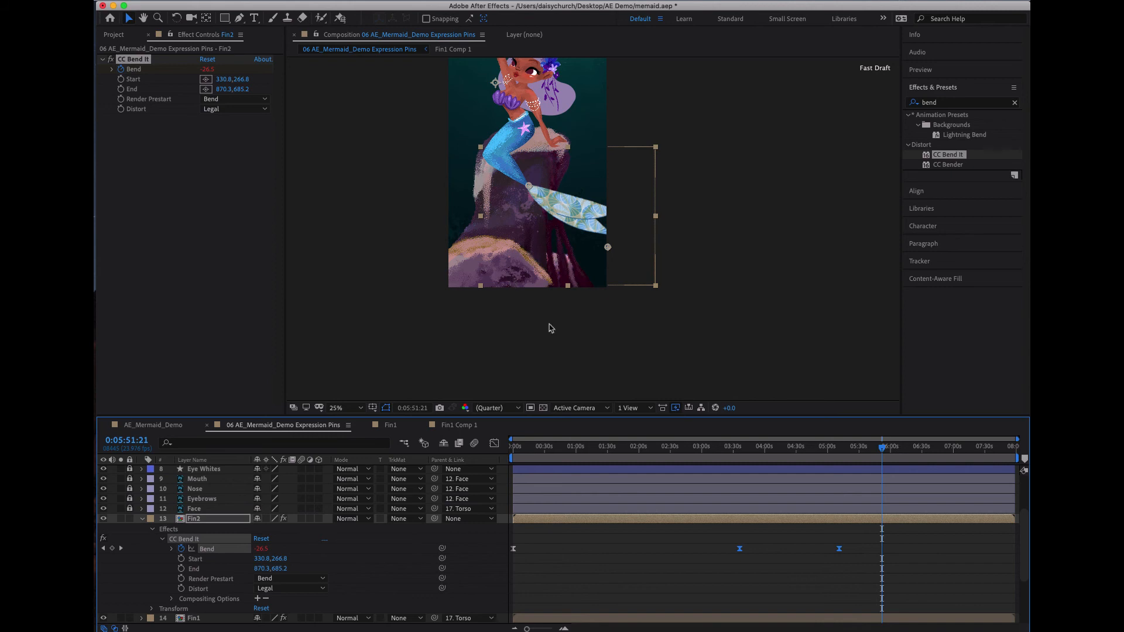
click(583, 200)
key(r)
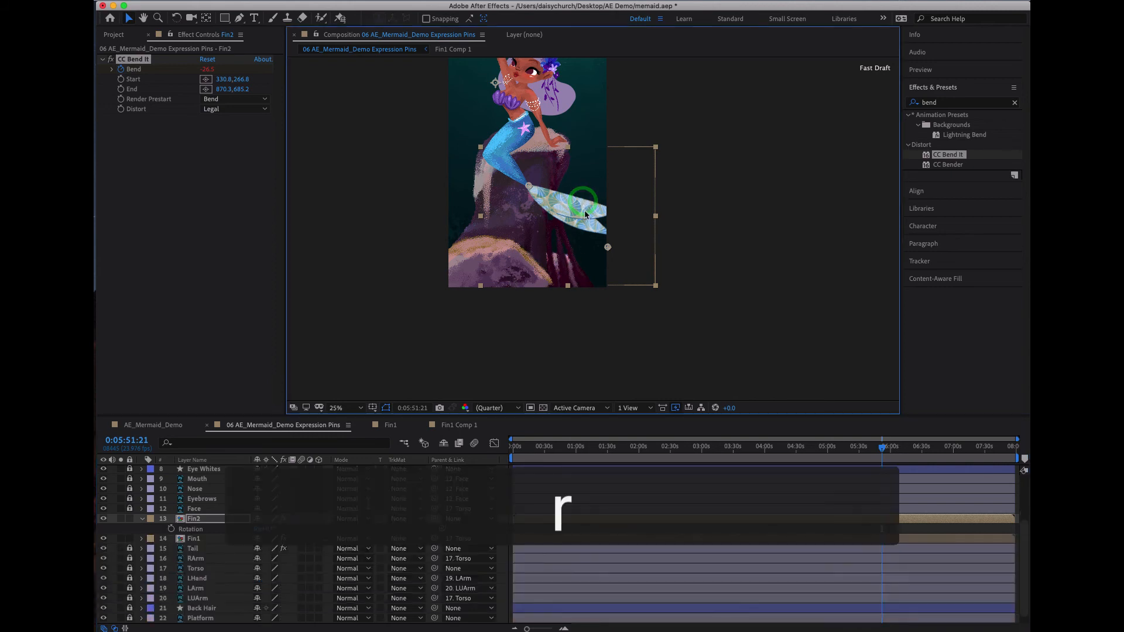
click(657, 148)
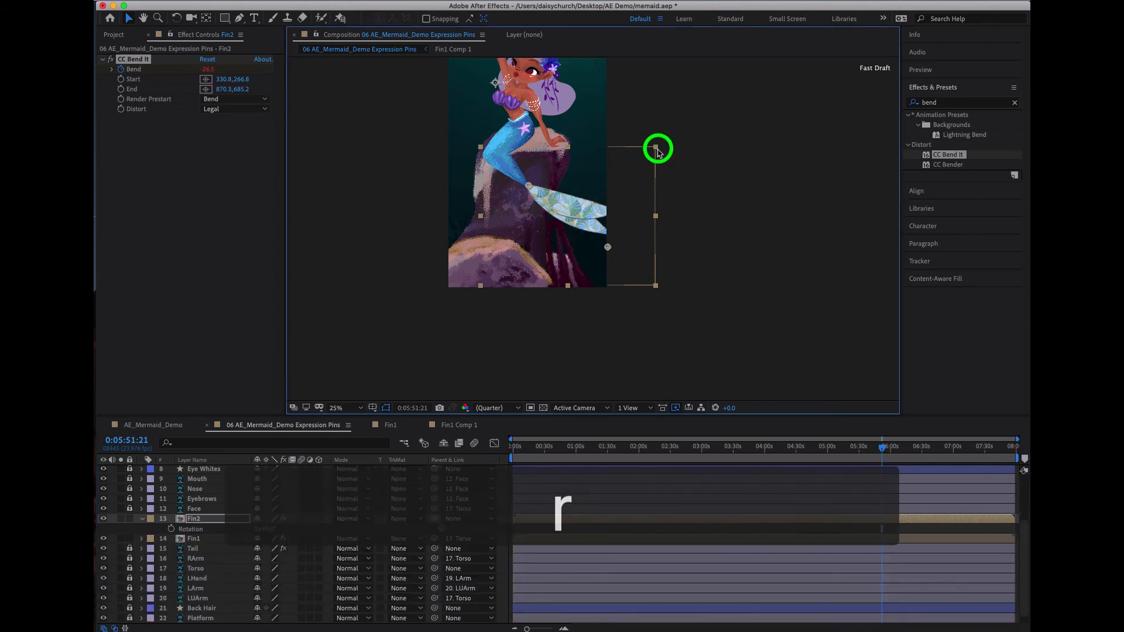
key(super+z)
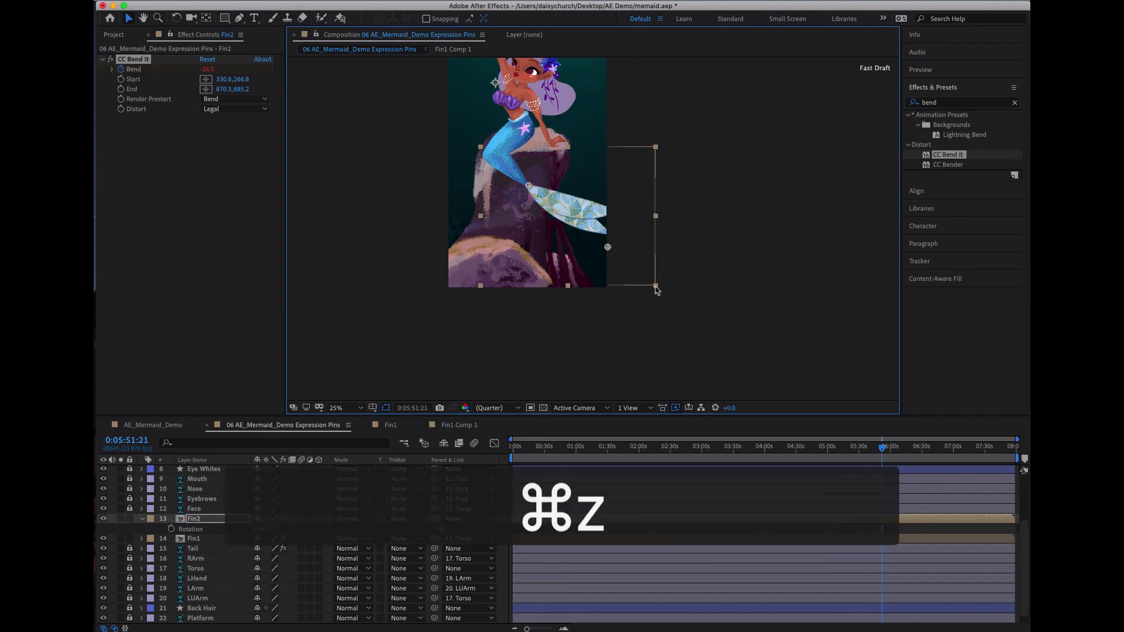
drag(656, 286, 662, 286)
key(super+z)
- At the first frame, rotate Fin2 clockwise by about 10° with the Rotation tool
drag(507, 452, 956, 451)
click(826, 500)
drag(824, 499, 358, 498)
click(216, 529)
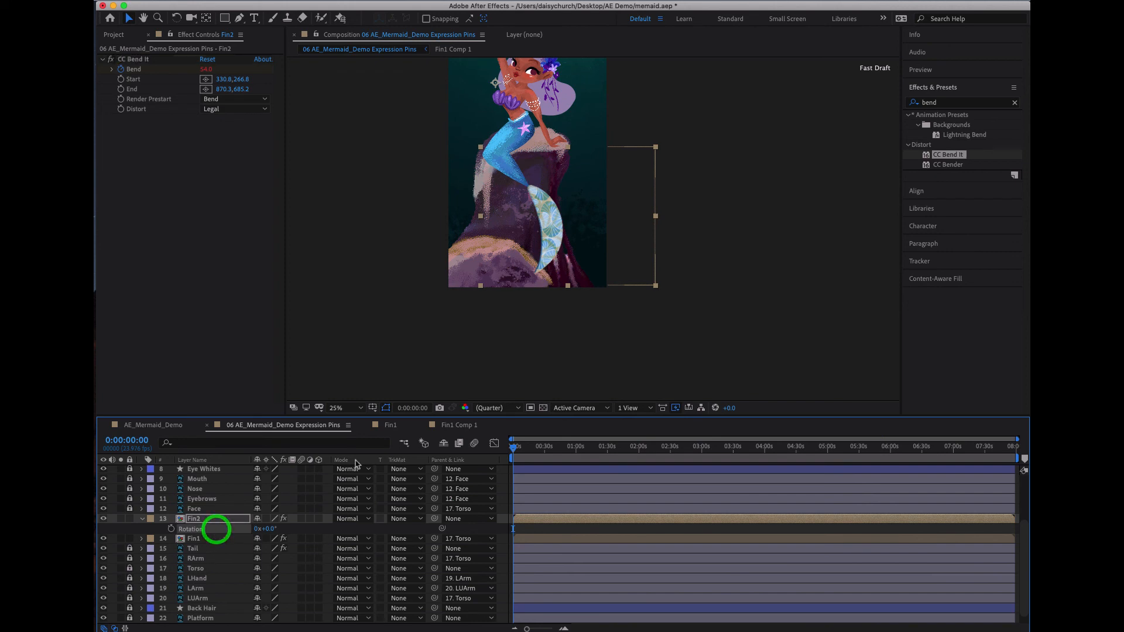
click(658, 286)
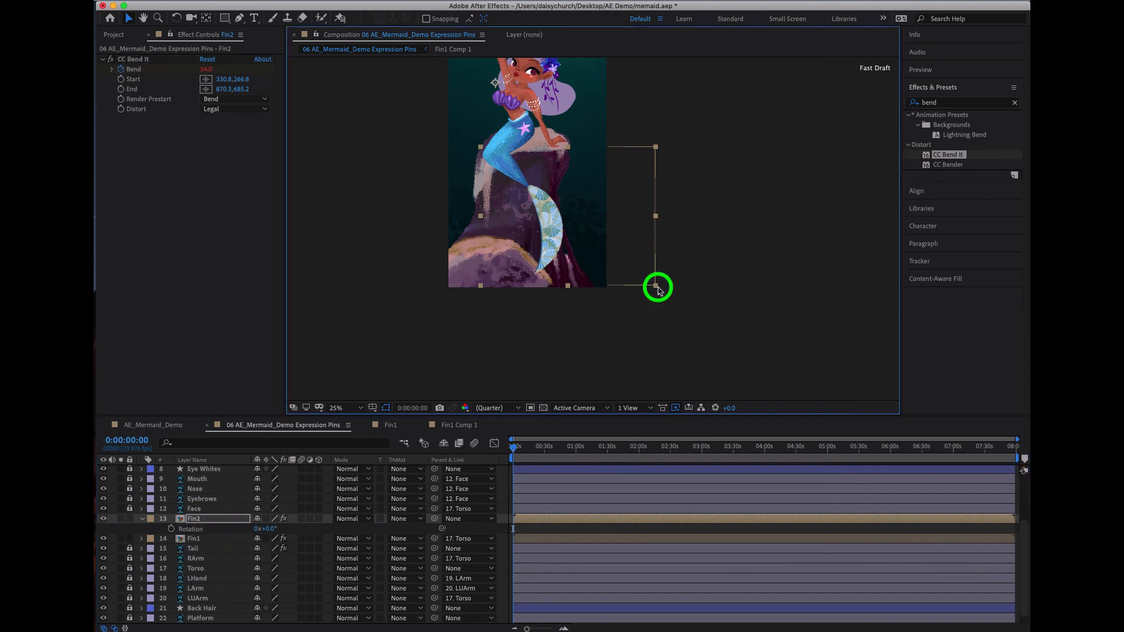
click(177, 19)
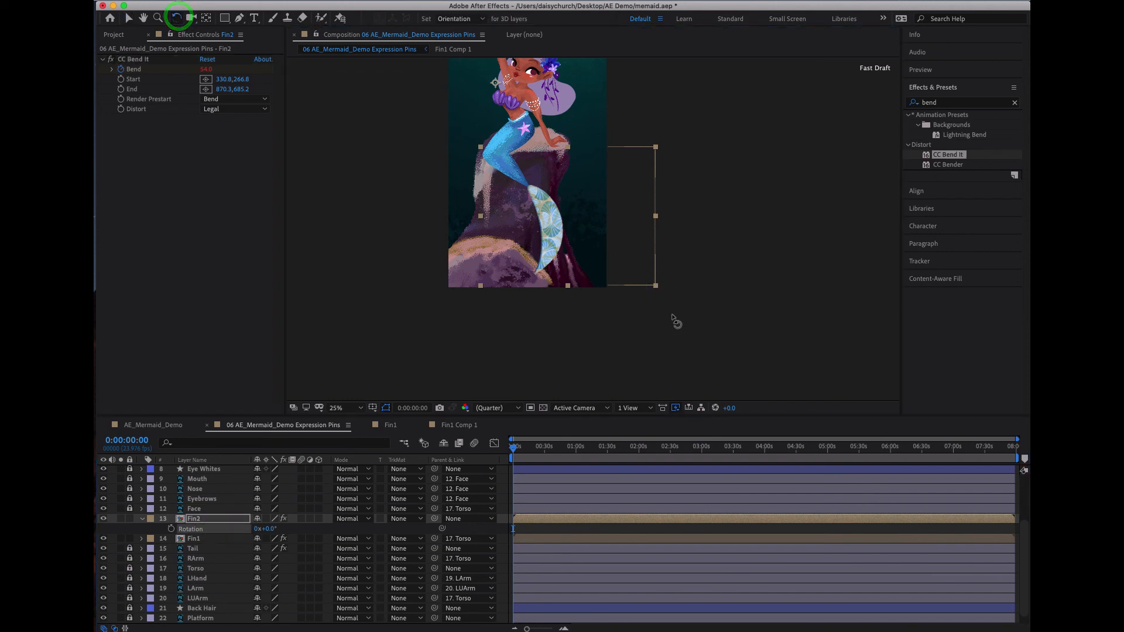
drag(651, 298, 602, 306)
- Shift Fin2's anchor point with the Pan Behind tool so the rotated fin meets the tip of the tail again
key(y)
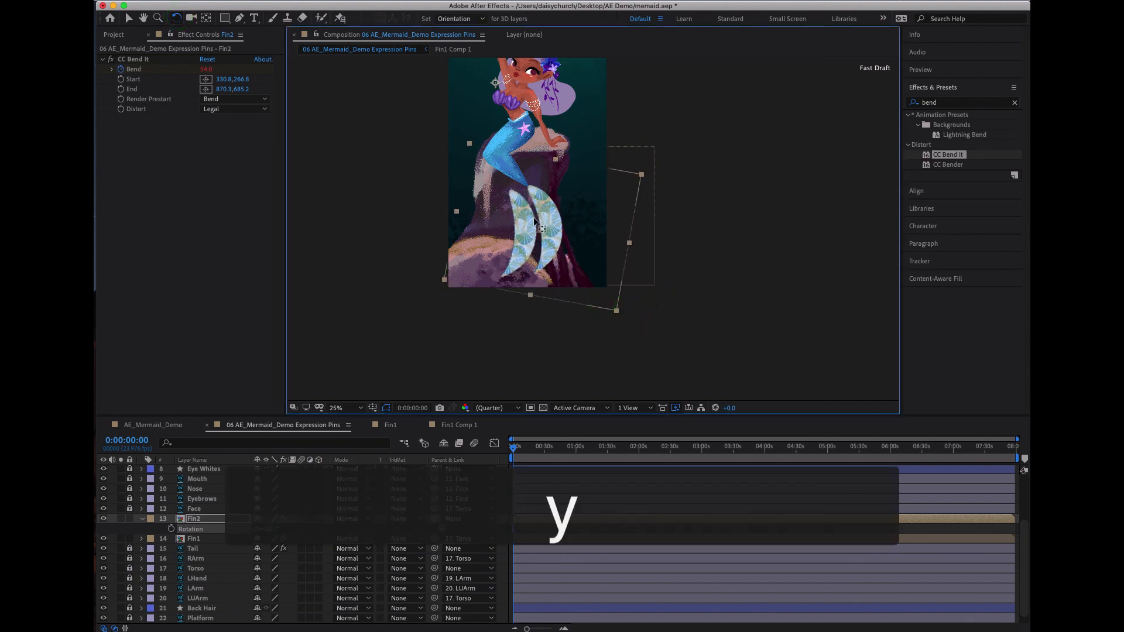
scroll(465, 256, down, 1)
key(y)
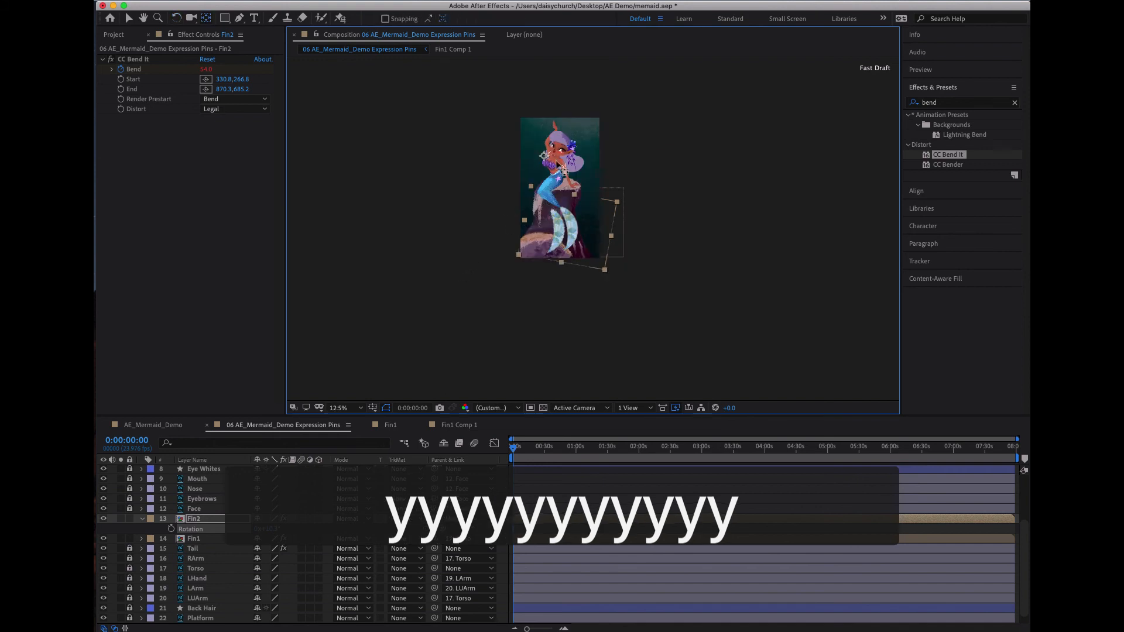
drag(544, 156, 539, 159)
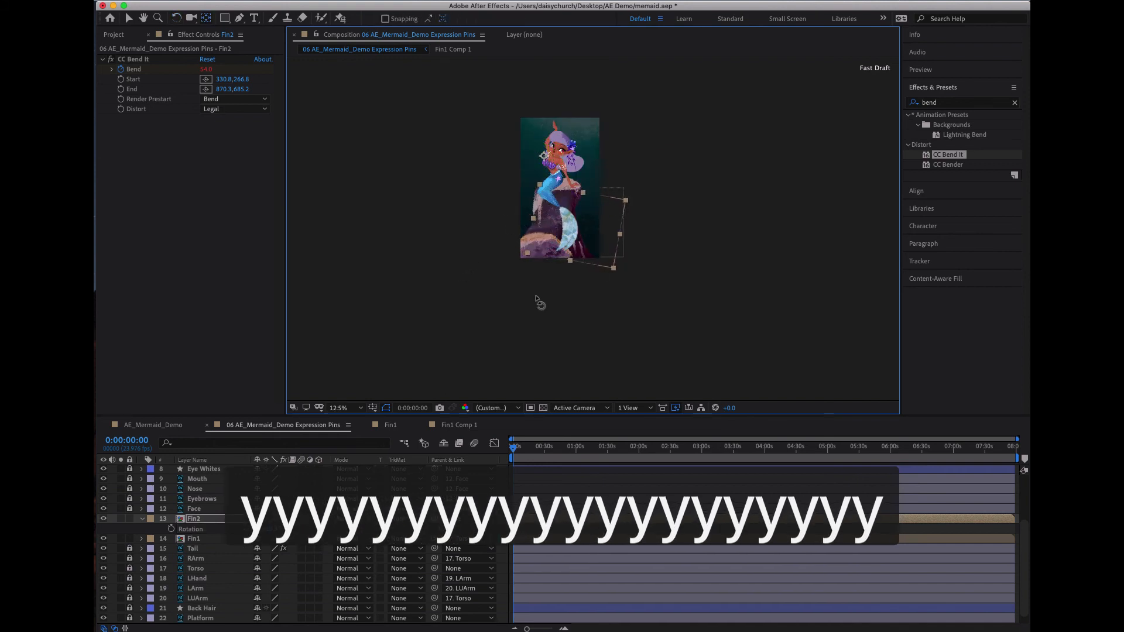
- Rotate Fin2 further to 17.1° and offset its anchor point to -72.6, -342.8 so it joins the tail beside Fin1
key(w)
drag(616, 275, 596, 272)
key(y)
key(y)
key(y)
key(y)
key(y)
key(y)
key(y)
key(y)
key(y)
key(y)
key(y)
key(y)
key(y)
key(y)
key(y)
key(y)
key(y)
key(y)
key(y)
key(y)
key(y)
drag(533, 155, 538, 158)
key(w)
key(period)
key(period)
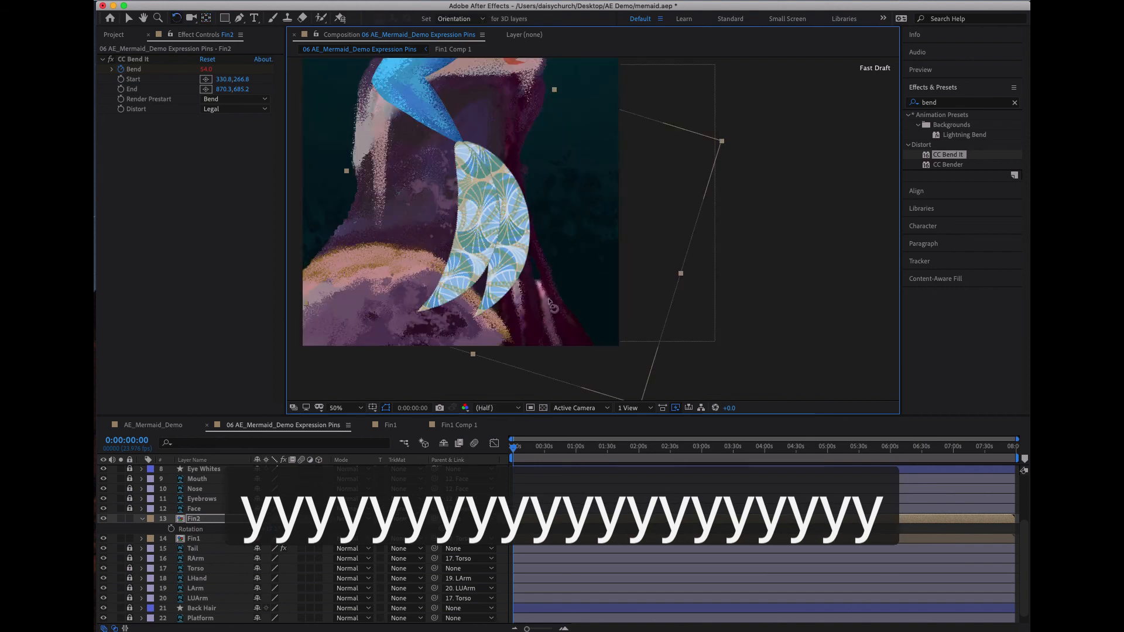
drag(513, 449, 476, 447)
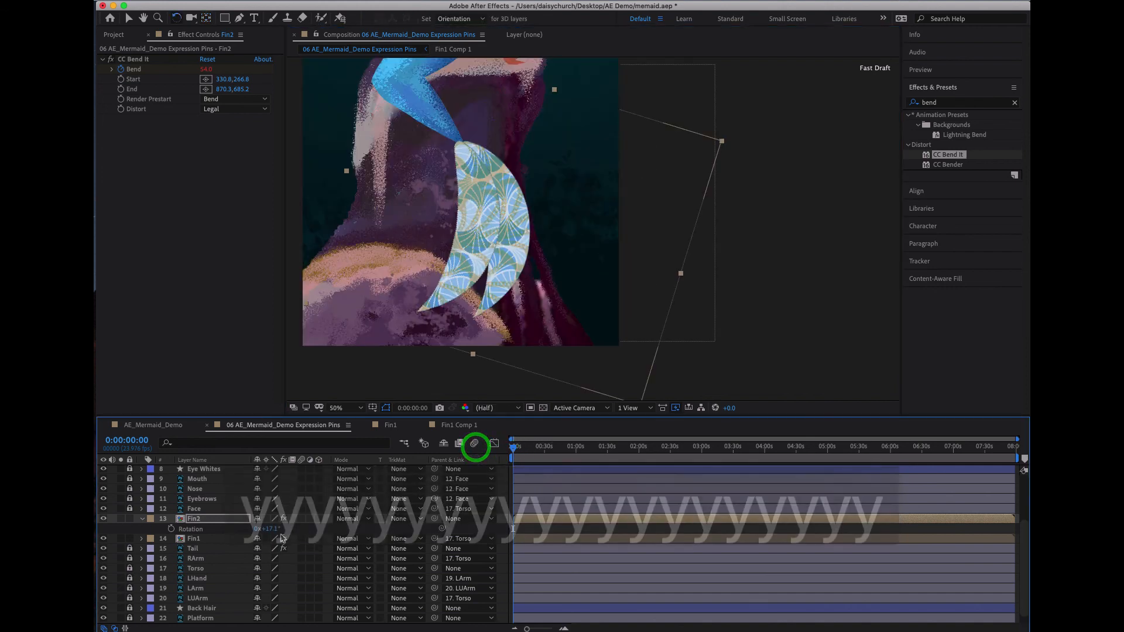
click(350, 523)
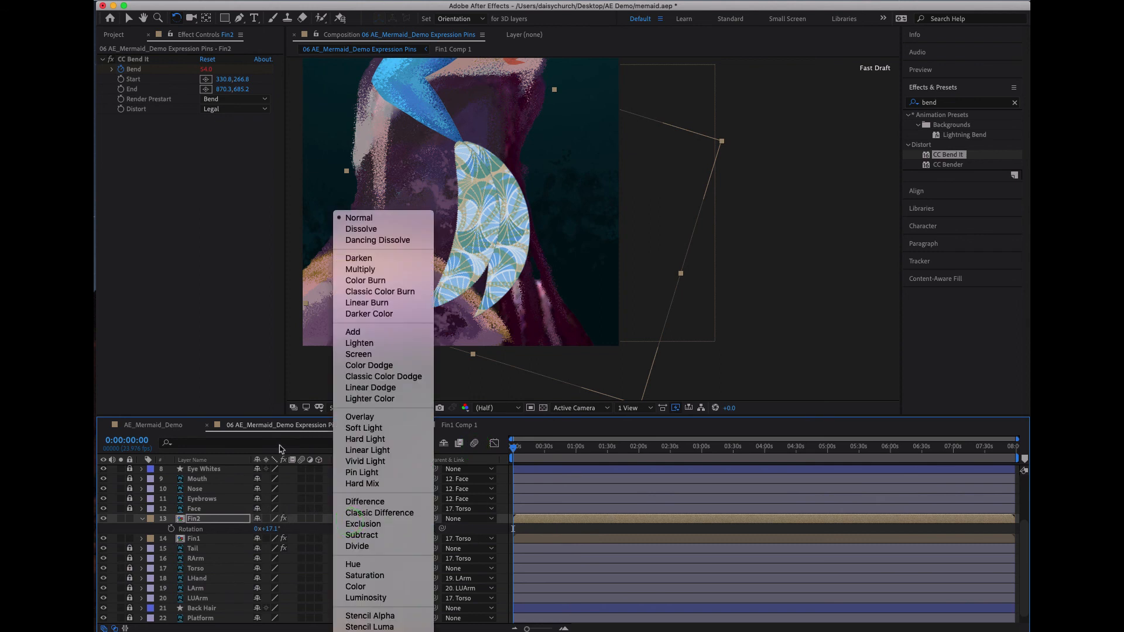
click(221, 524)
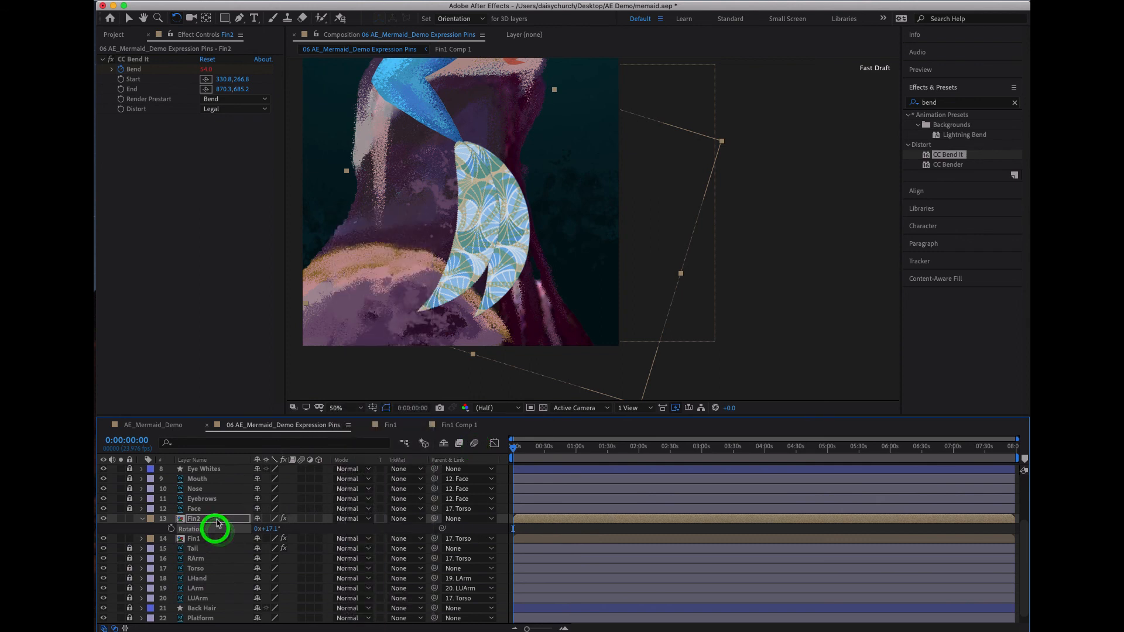
key(u)
key(u)
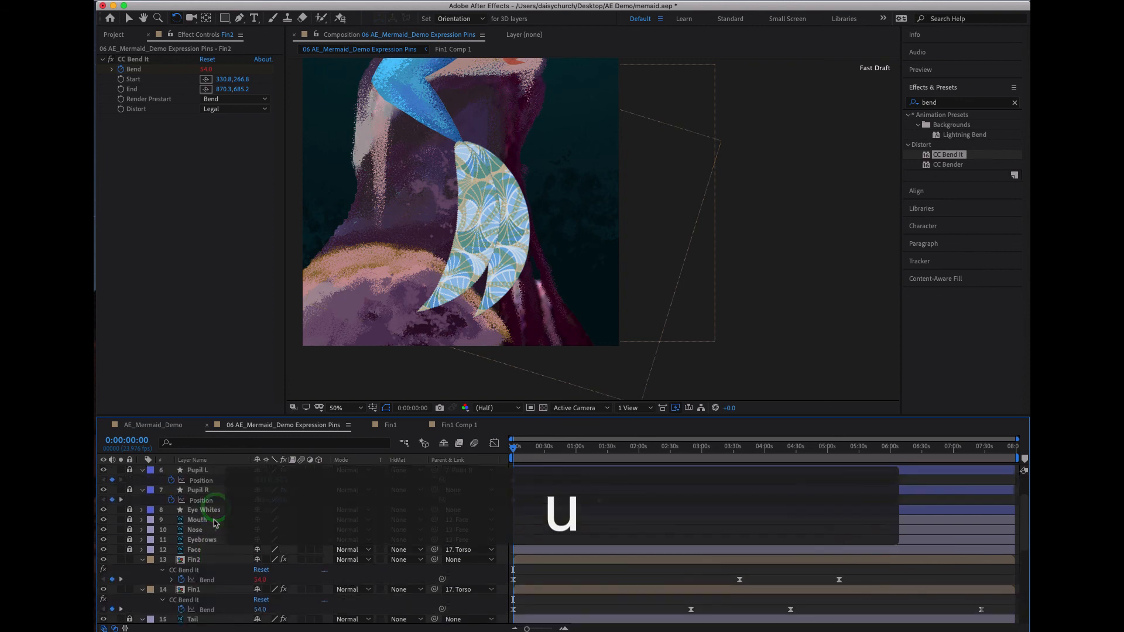
click(211, 542)
key(u)
key(u)
key(o)
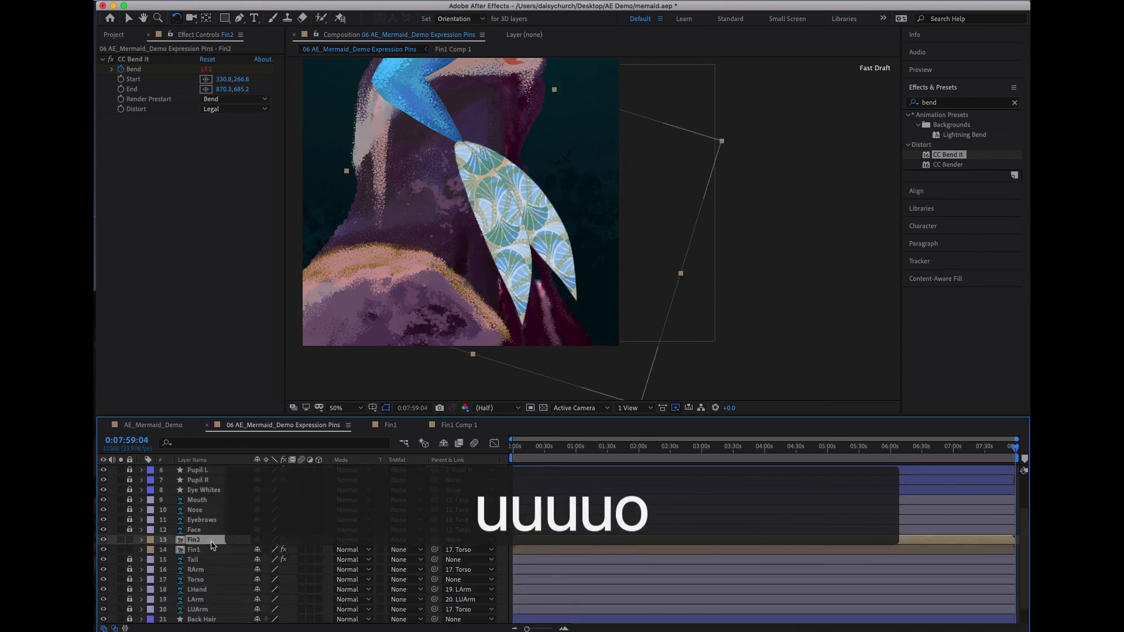
key(o)
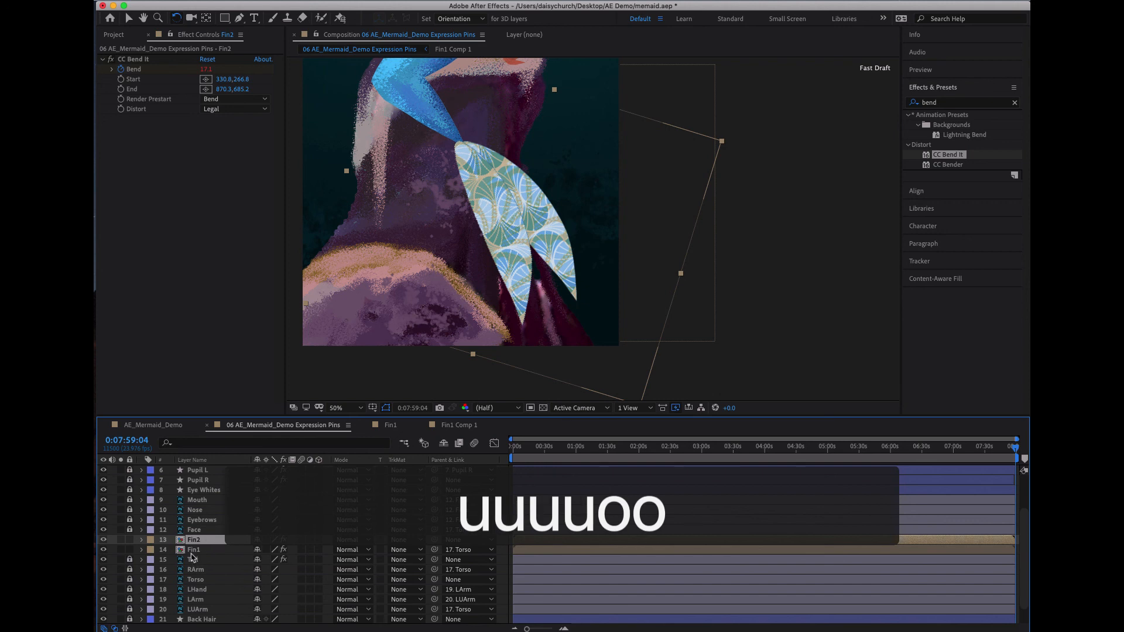
key(w)
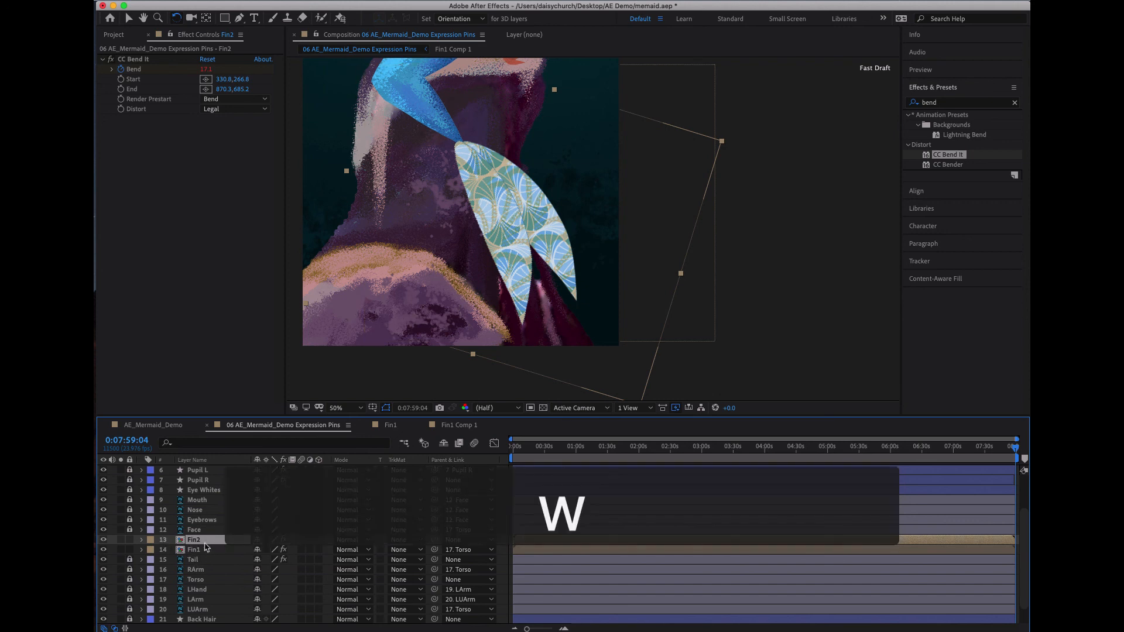
key(w)
- Expand Fin2's Transform properties and lower its Opacity to 64%
click(142, 540)
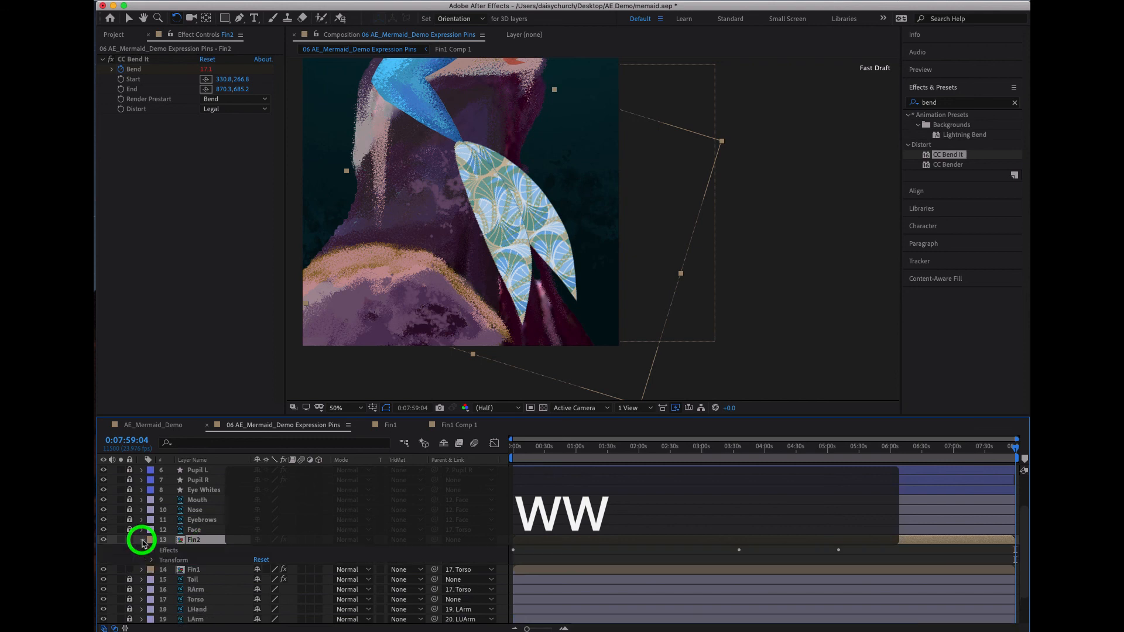
click(152, 560)
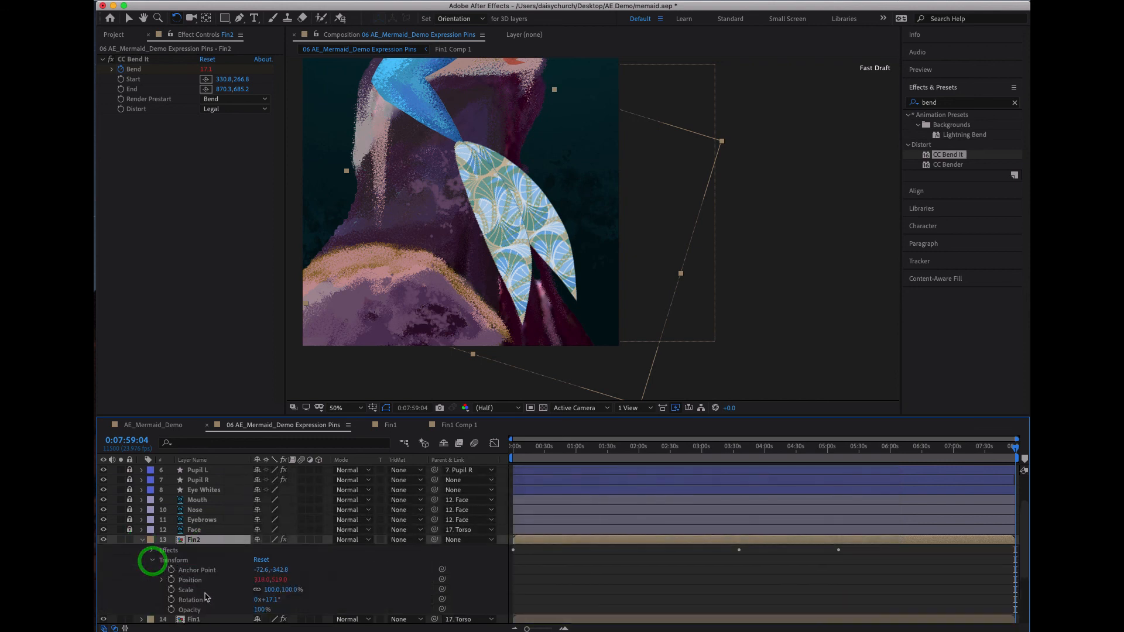
drag(258, 610, 236, 609)
- Isolate Fin2's Bend keyframes and move the second and third slightly earlier, to about 3:24 and 4:59
drag(507, 446, 899, 450)
click(763, 480)
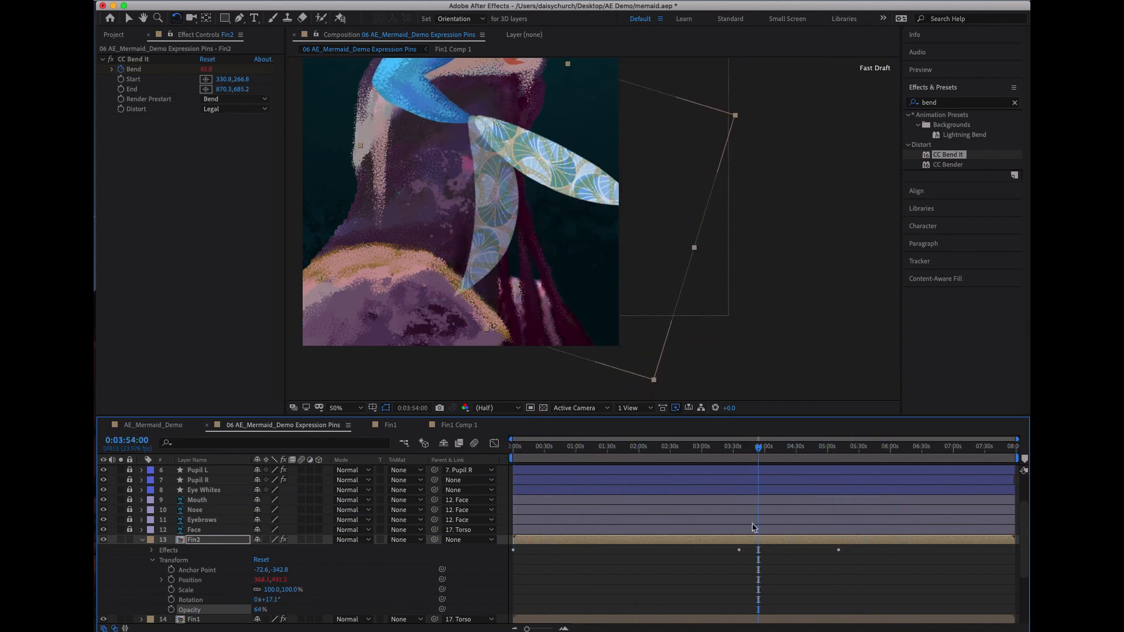
drag(722, 576, 855, 543)
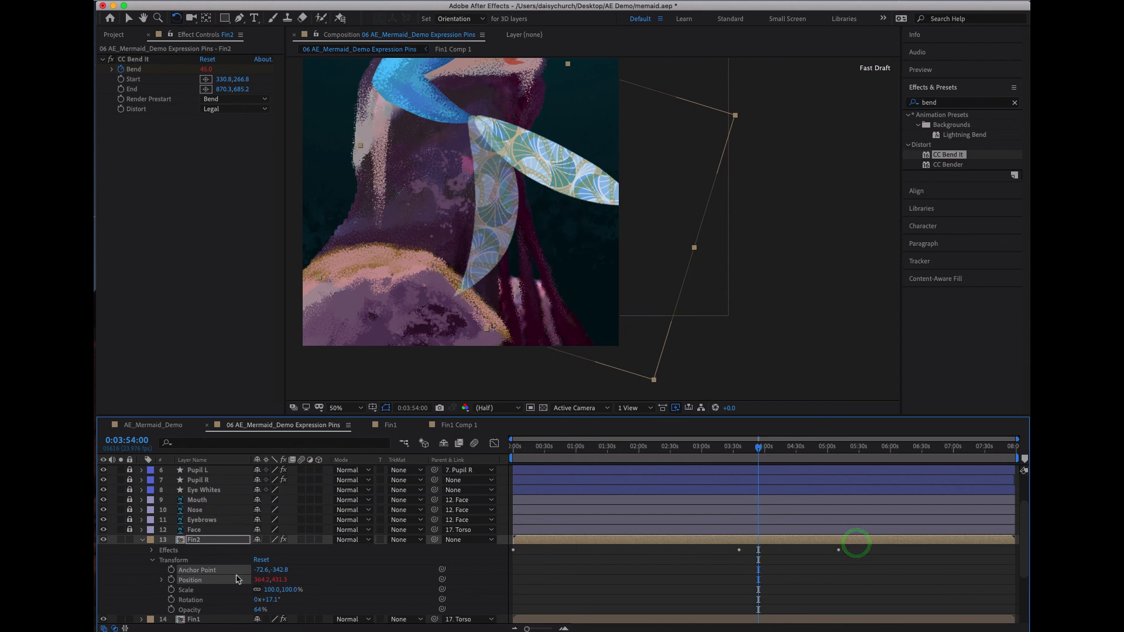
click(152, 551)
click(185, 561)
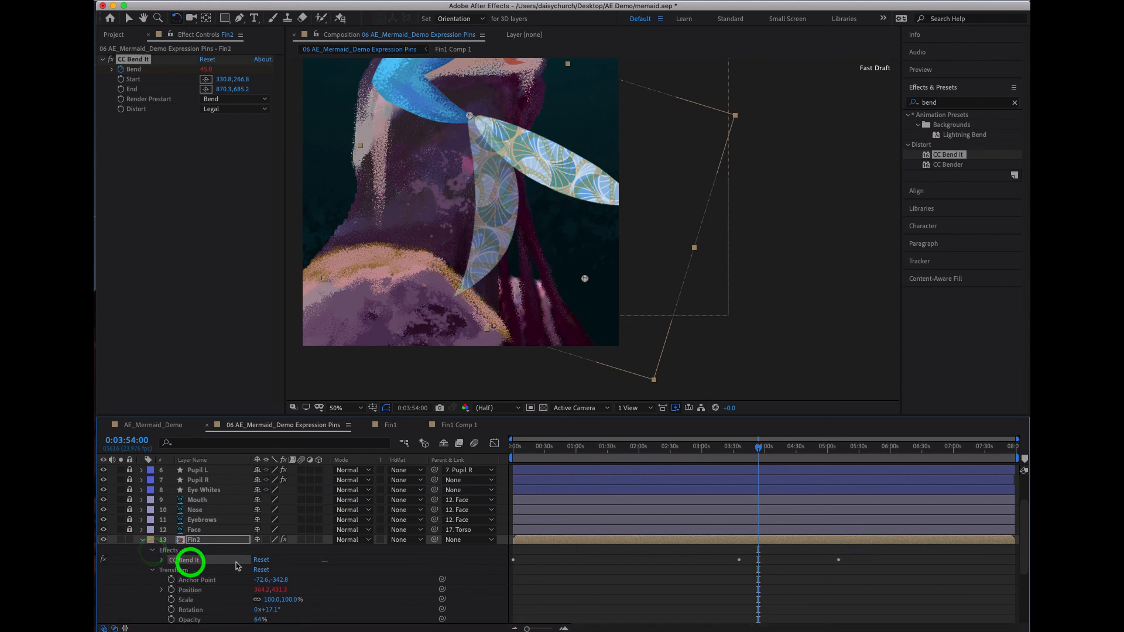
click(203, 542)
key(u)
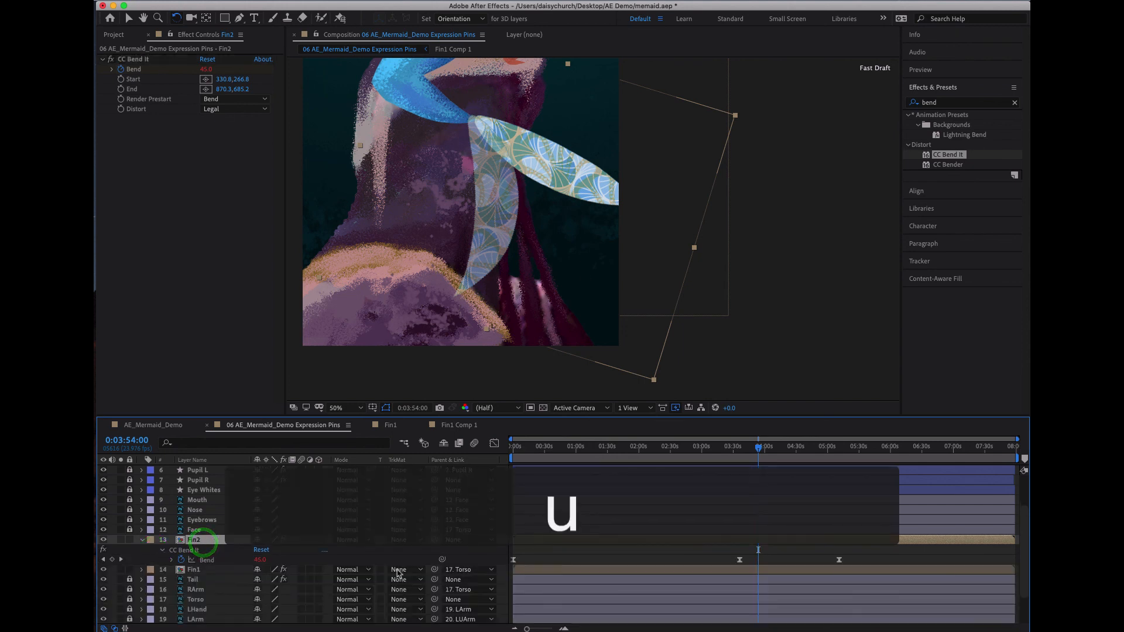
drag(727, 544, 826, 560)
- Bring the whole mermaid into view and scrub through the timeline to examine how both fins move with the tail
drag(758, 452, 410, 507)
scroll(525, 389, down, 2)
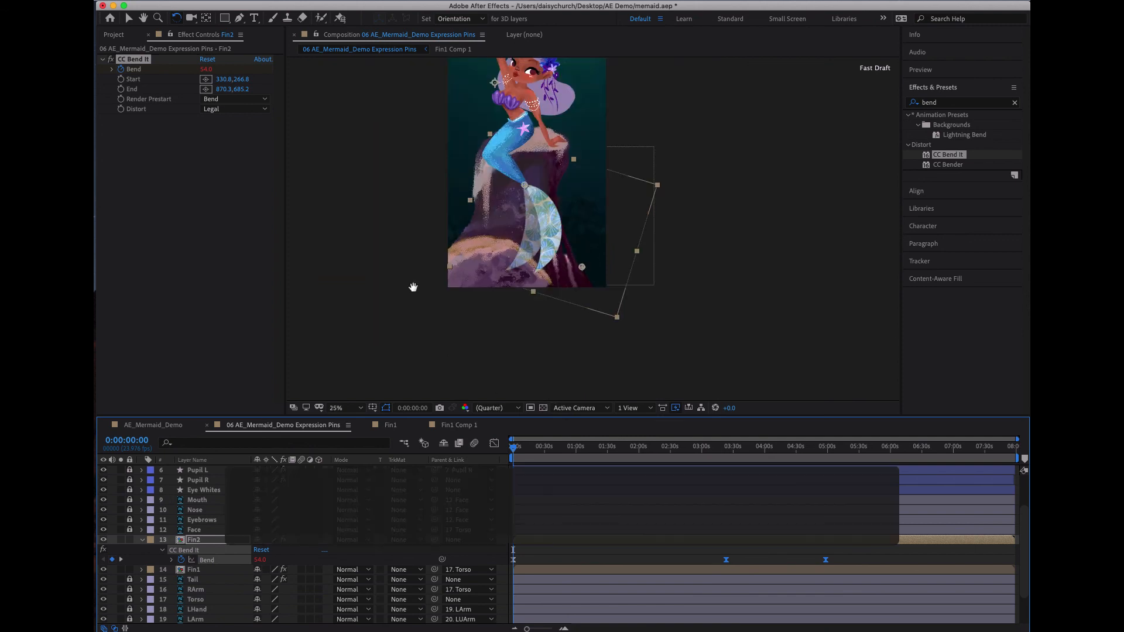
drag(412, 288, 392, 373)
click(756, 450)
drag(755, 451, 1016, 451)
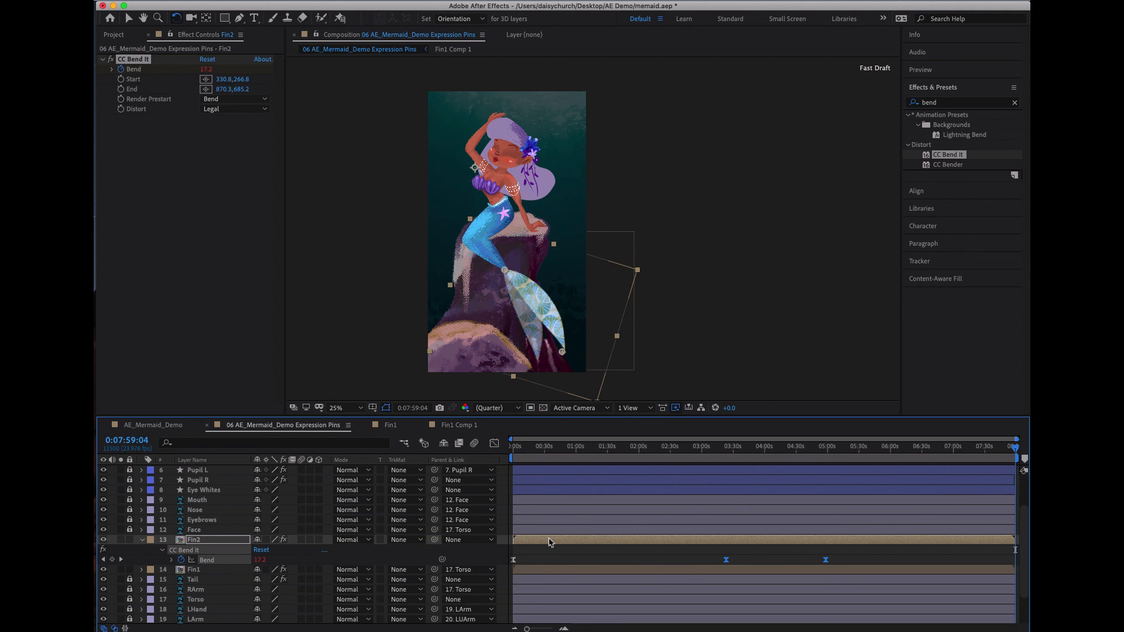
click(569, 458)
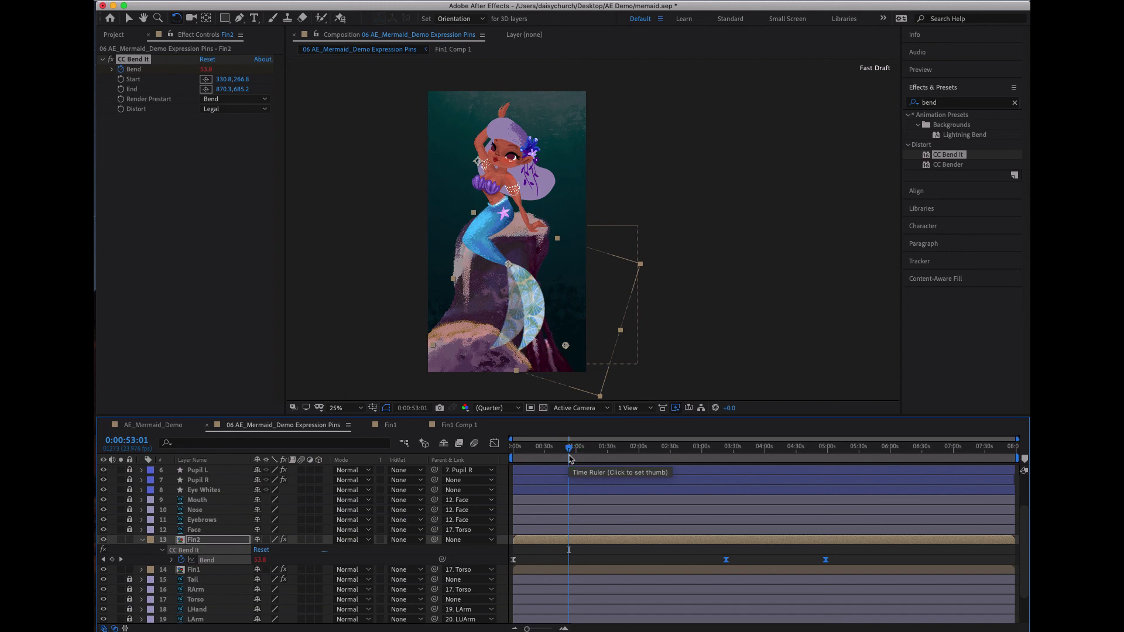
drag(550, 451, 628, 448)
click(708, 1)
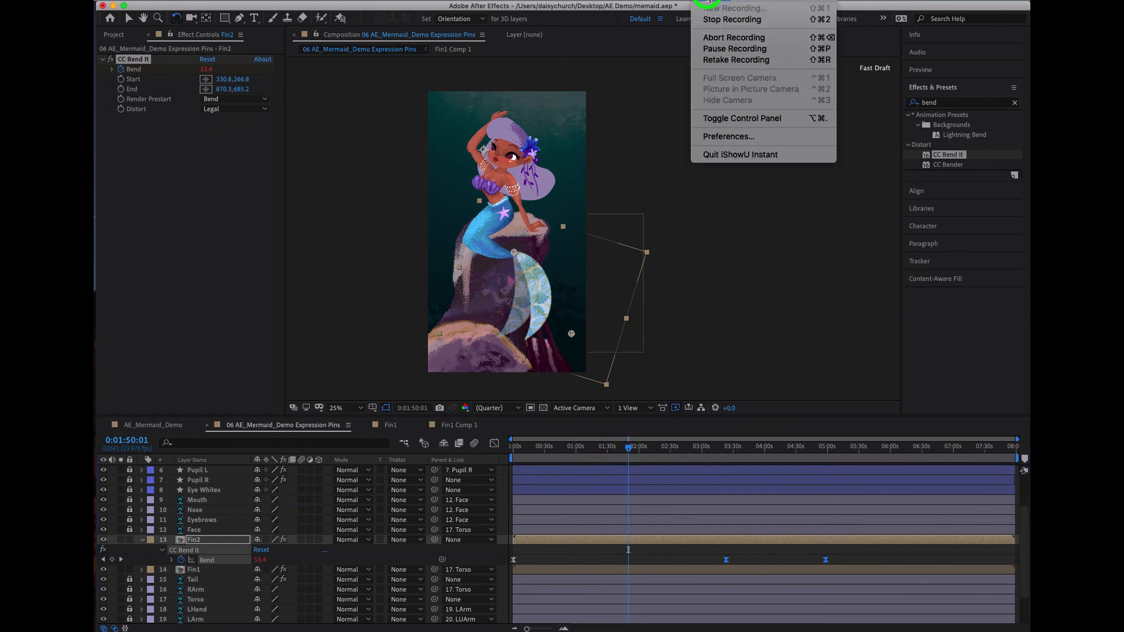